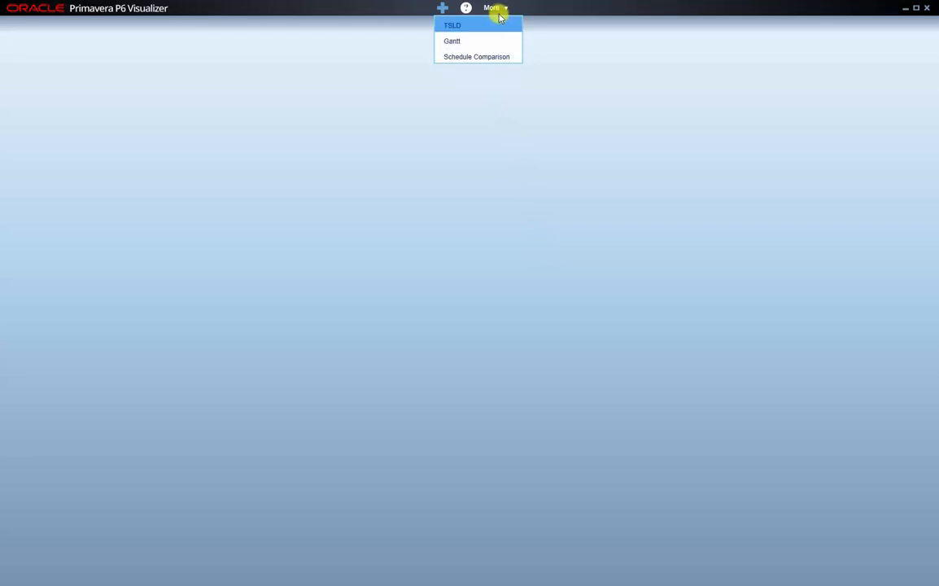
- Start a new timescaled logic diagram, search the available projects for 870 and add NRG00870 as the selected project
click(502, 8)
click(505, 9)
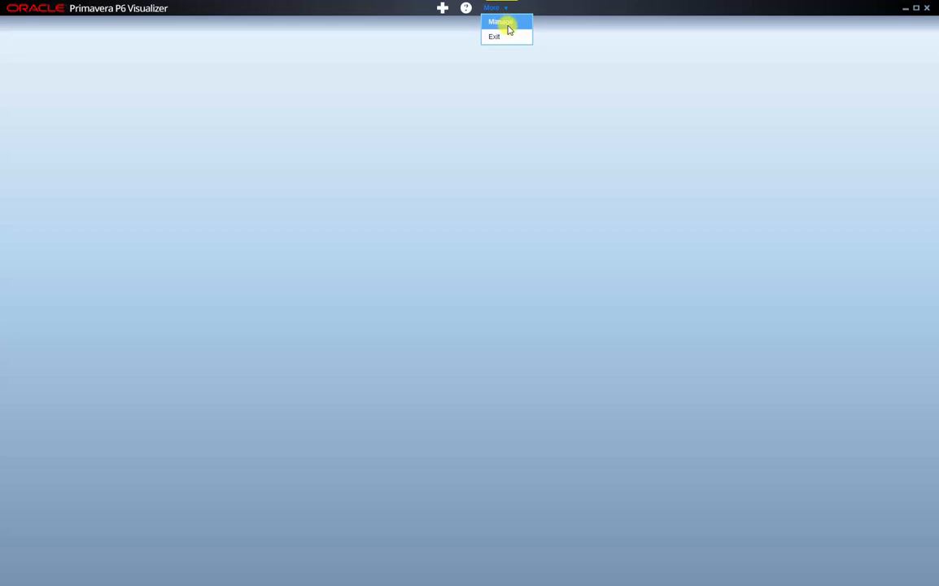
click(444, 8)
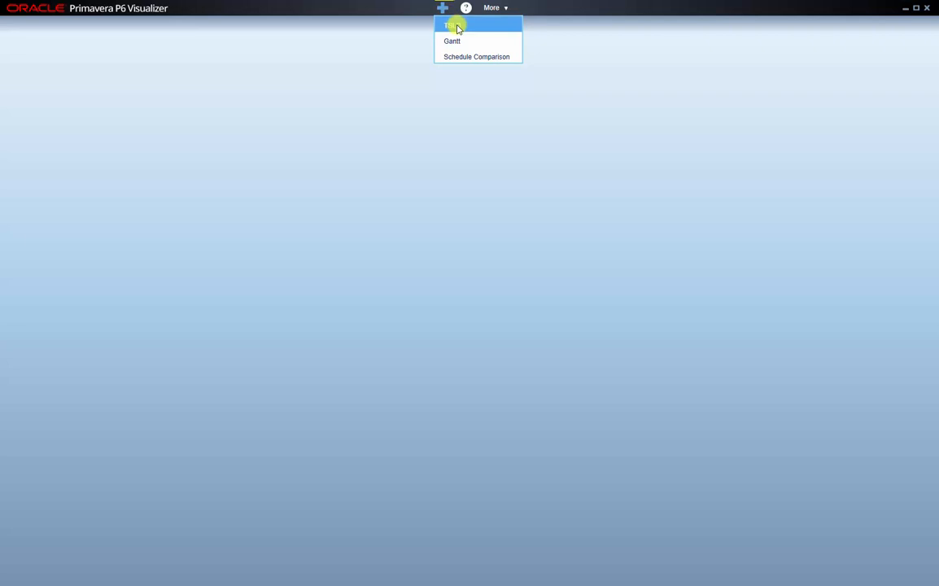
click(455, 27)
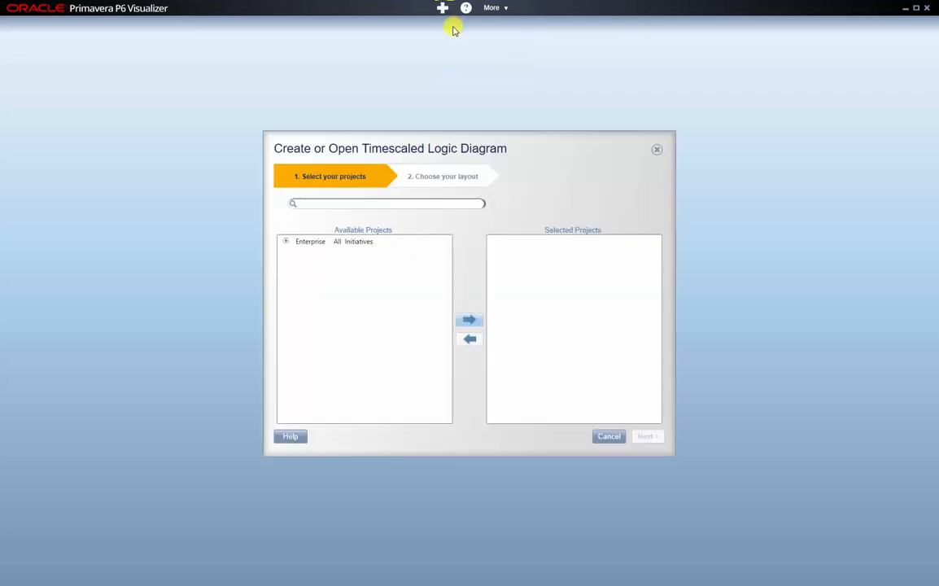
click(286, 244)
click(366, 206)
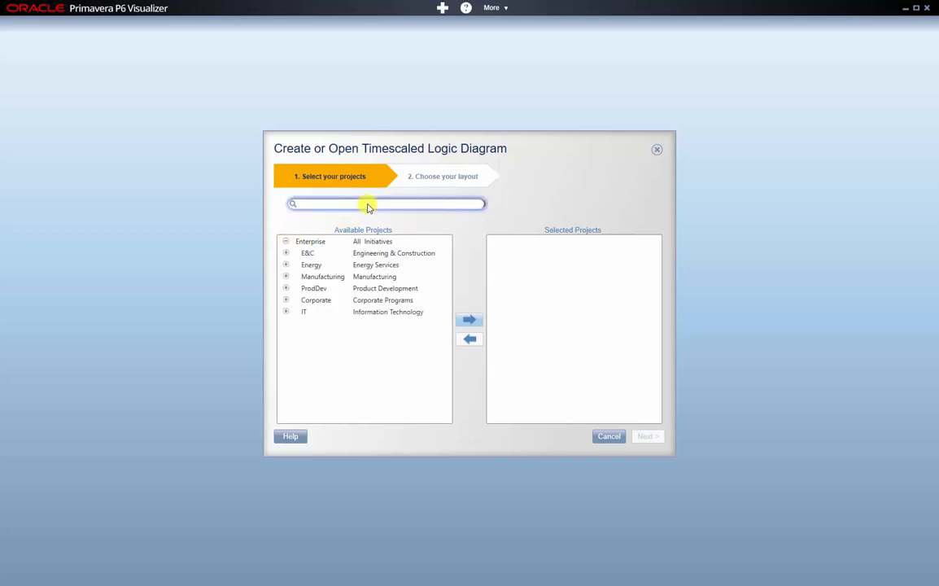
text(870)
key(Return)
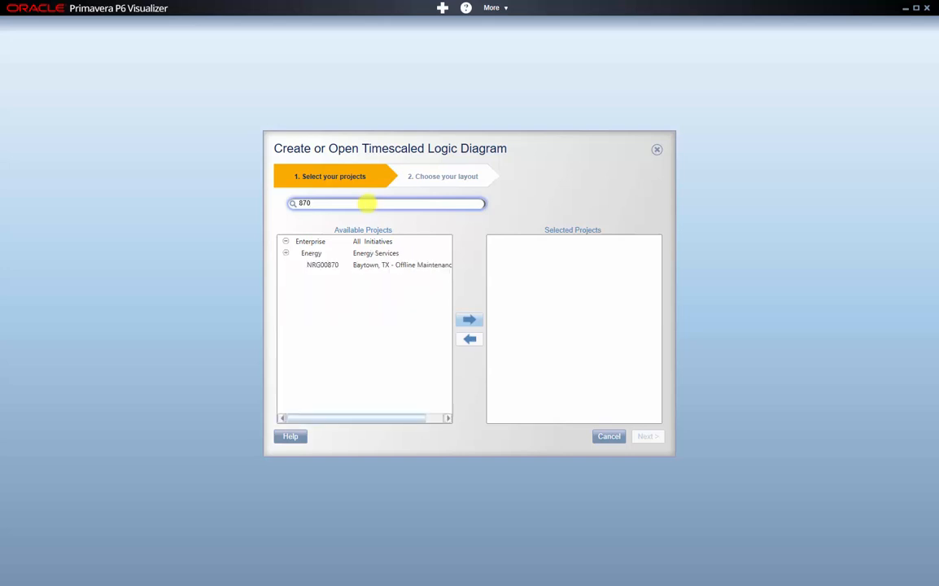
click(385, 266)
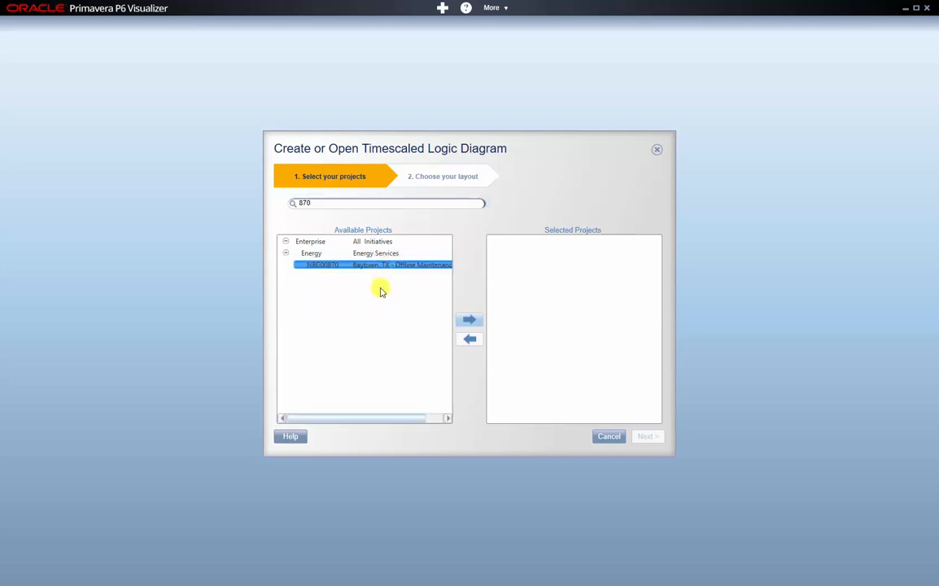
click(469, 320)
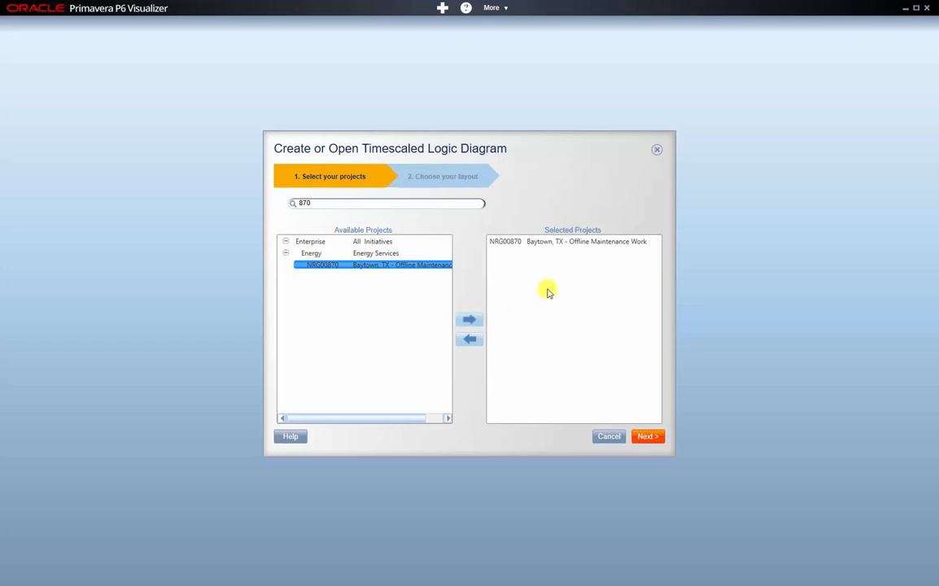
click(647, 438)
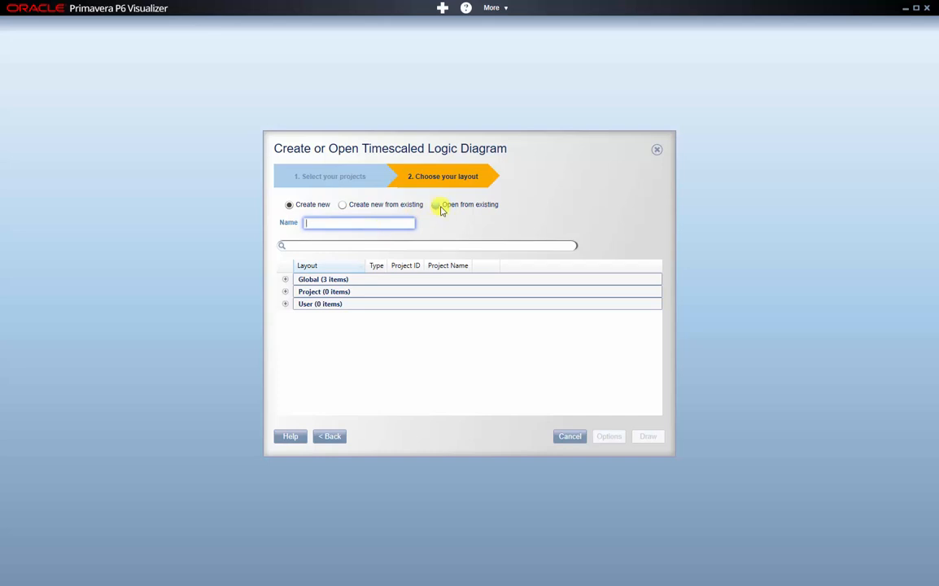
- Create a new layout named Project TSLD and draw the diagram
click(342, 204)
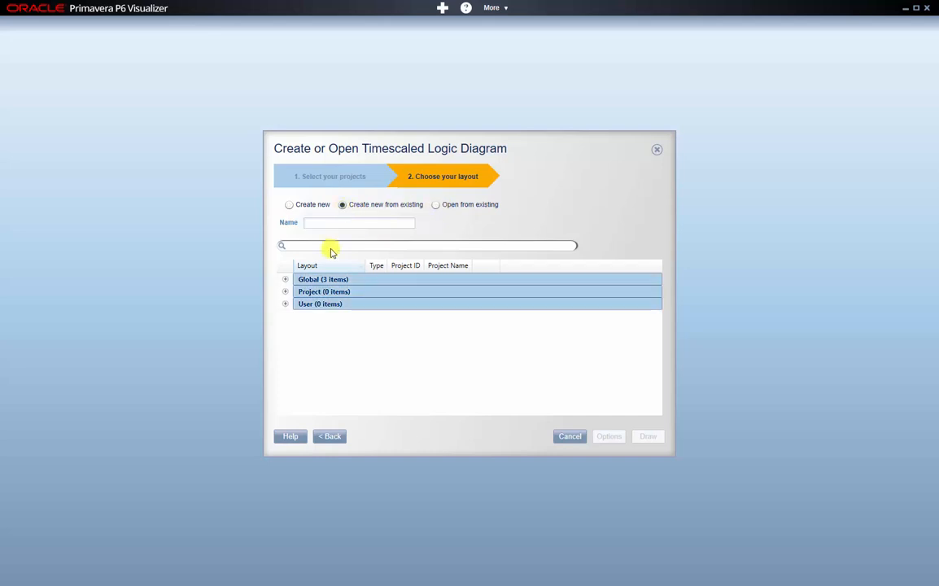
click(286, 281)
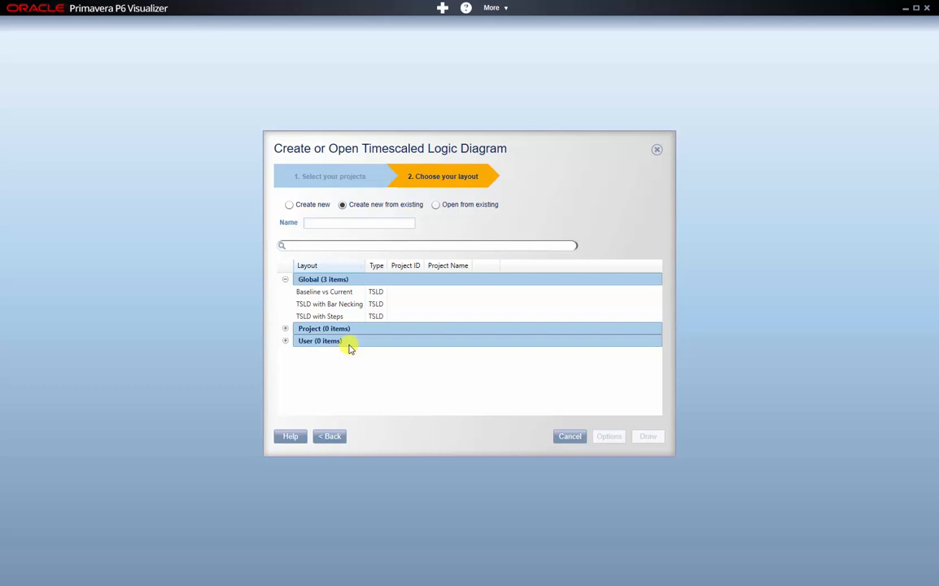
click(290, 206)
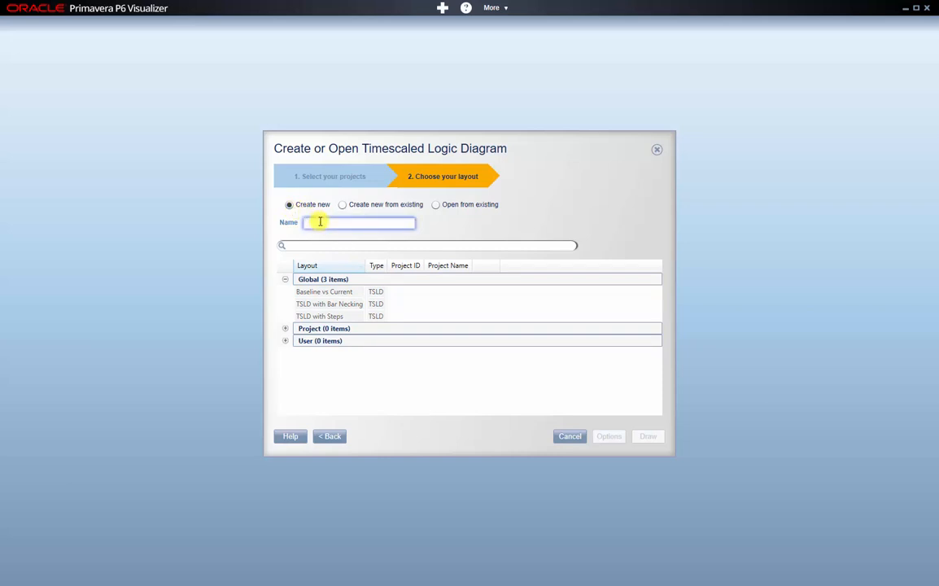
text(Project TSLD)
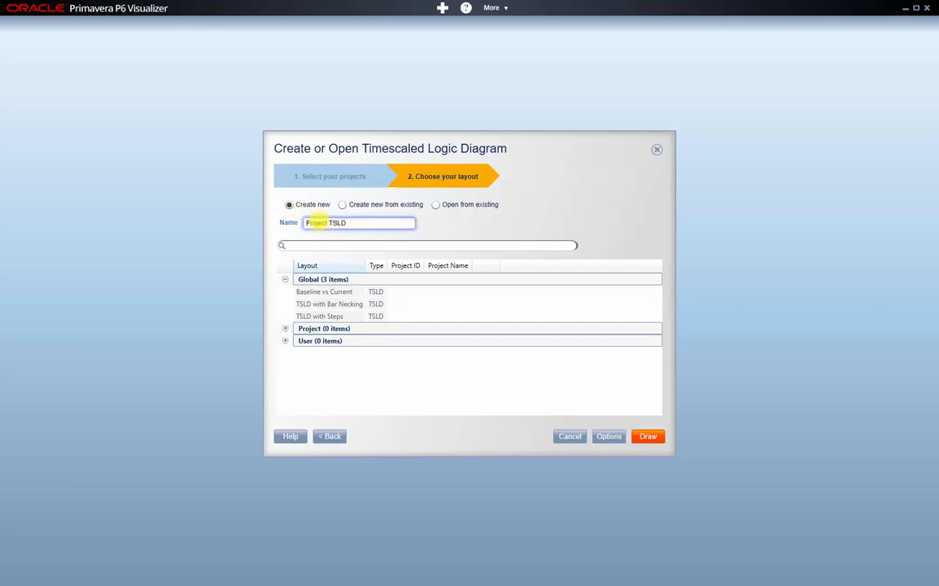
click(648, 437)
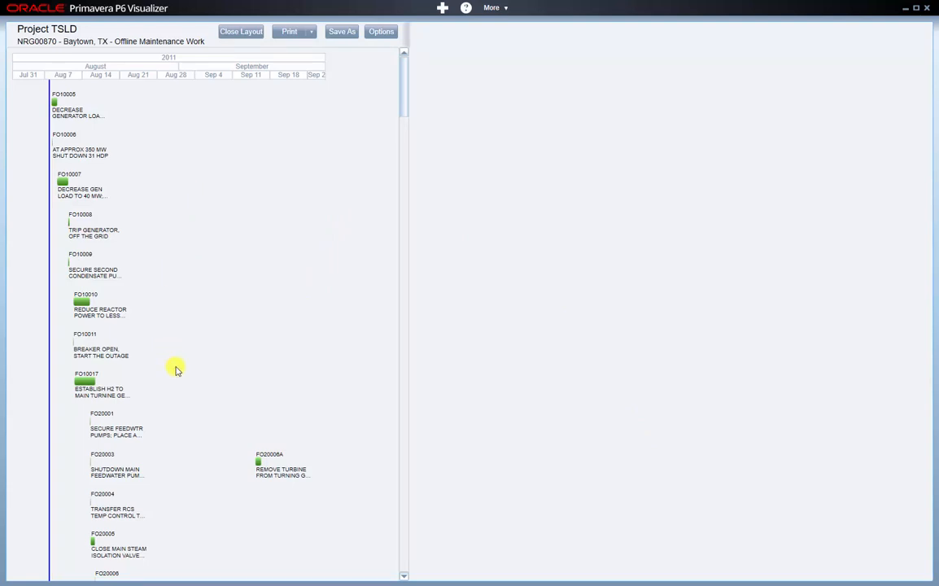
- In the layout options, offset the primary timescale to Project Start -7 days and Project Finish +7 days
click(381, 36)
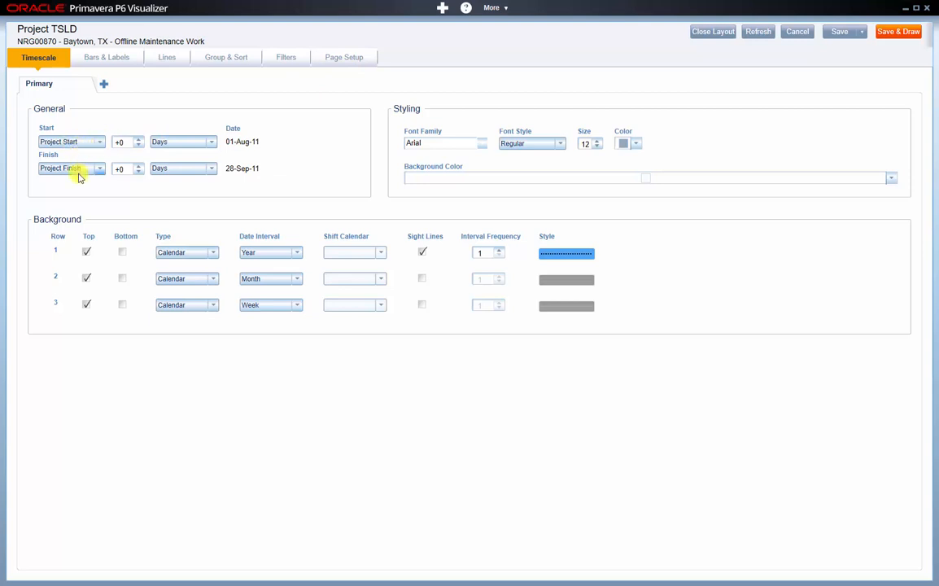
click(213, 143)
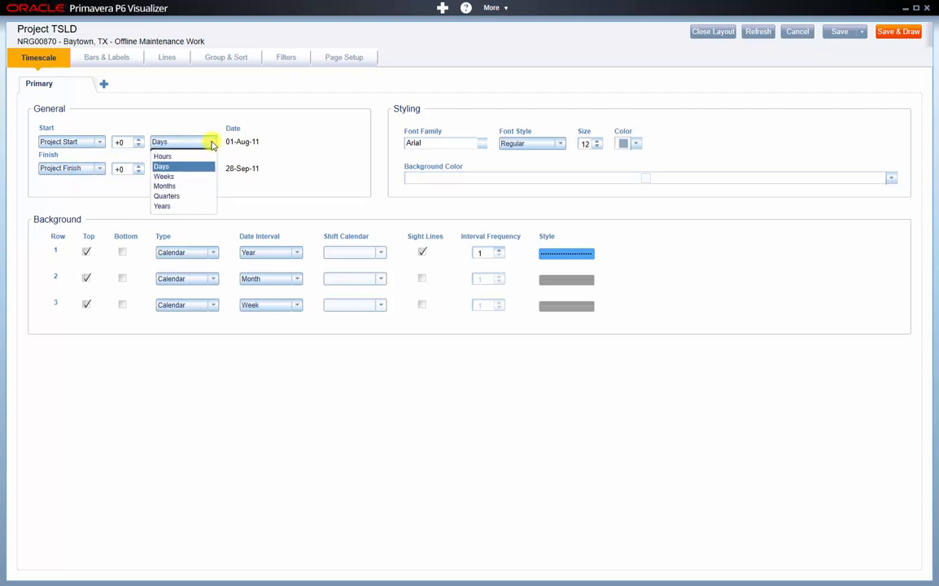
click(122, 143)
text(-7)
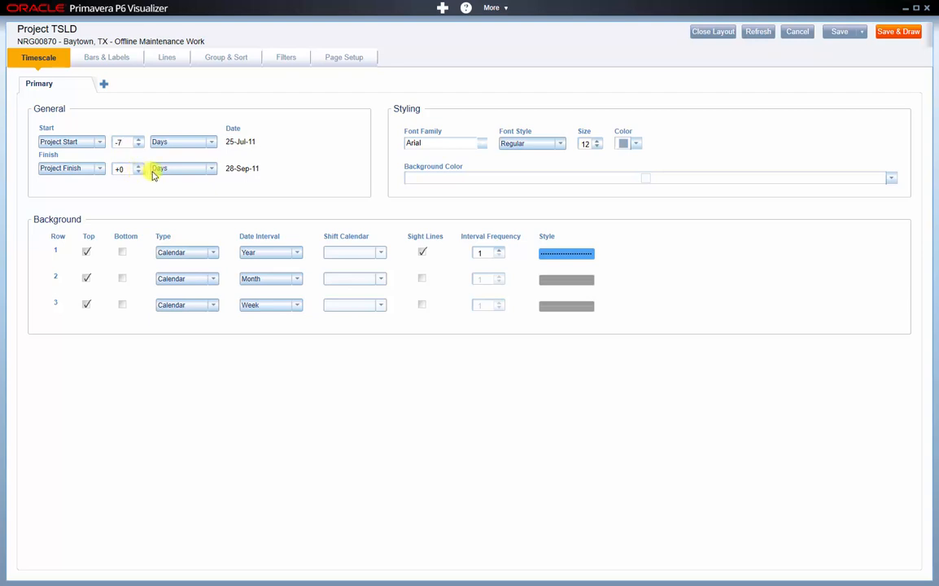
drag(125, 169, 116, 169)
text(7)
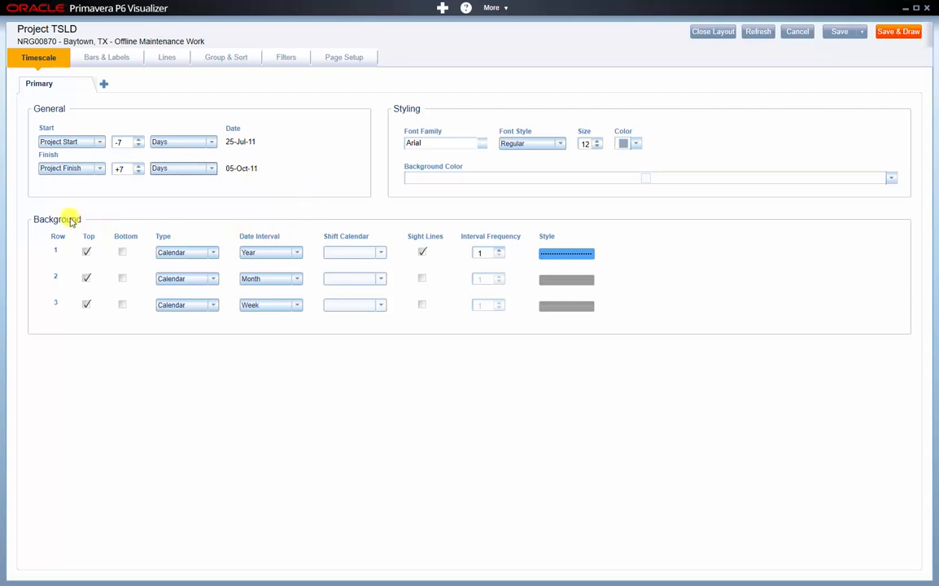
- Set the primary timescale's row 1 to Month and row 2 to Week with sight lines, and remove row 3 from the top
click(297, 254)
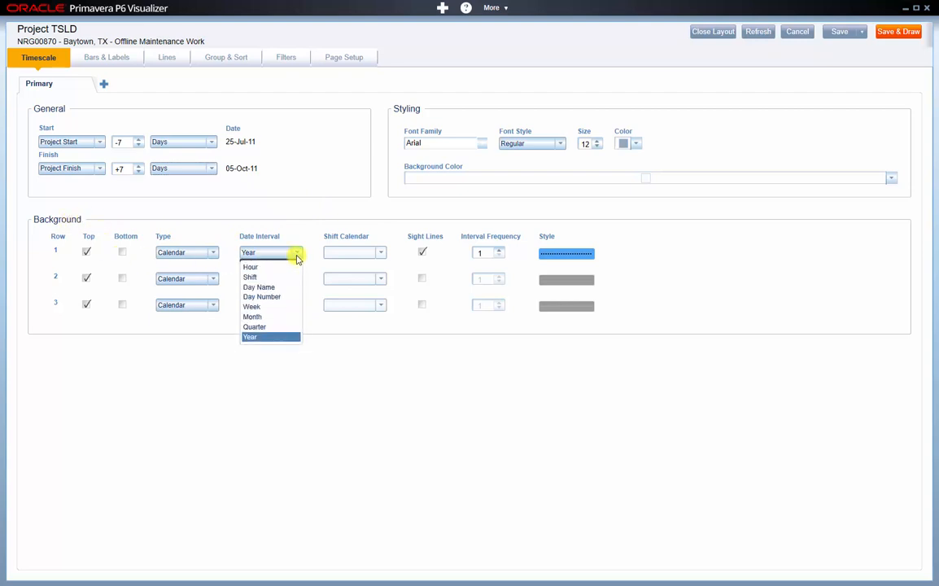
click(272, 316)
click(296, 280)
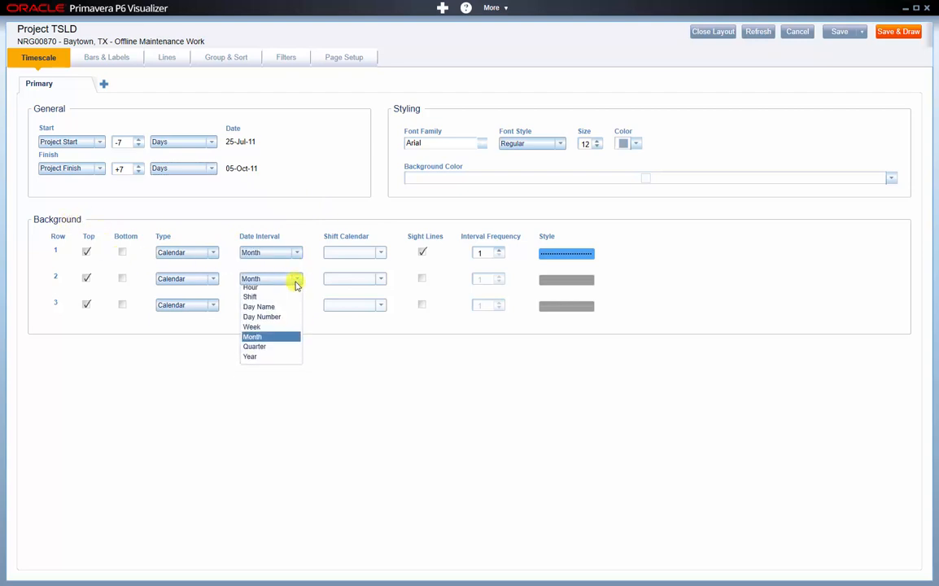
click(268, 329)
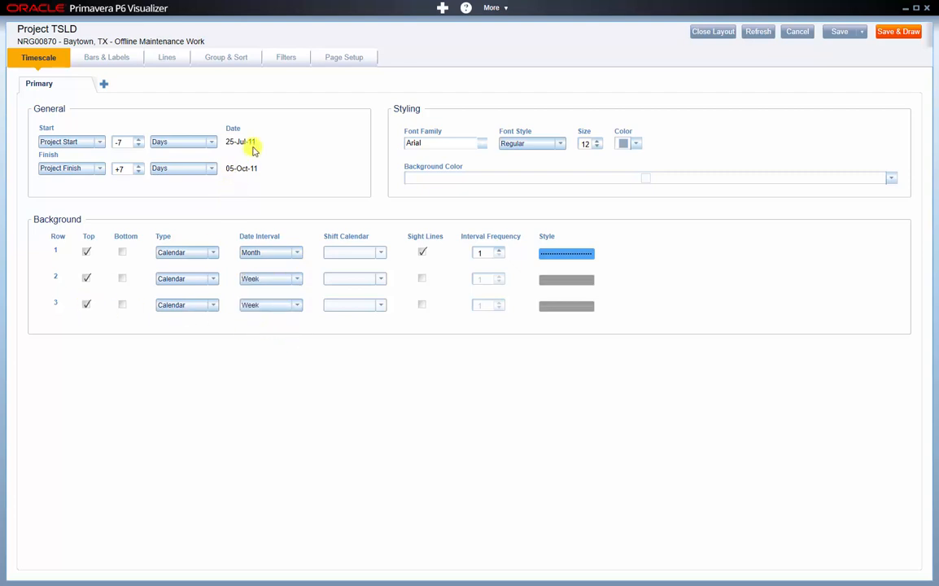
click(86, 304)
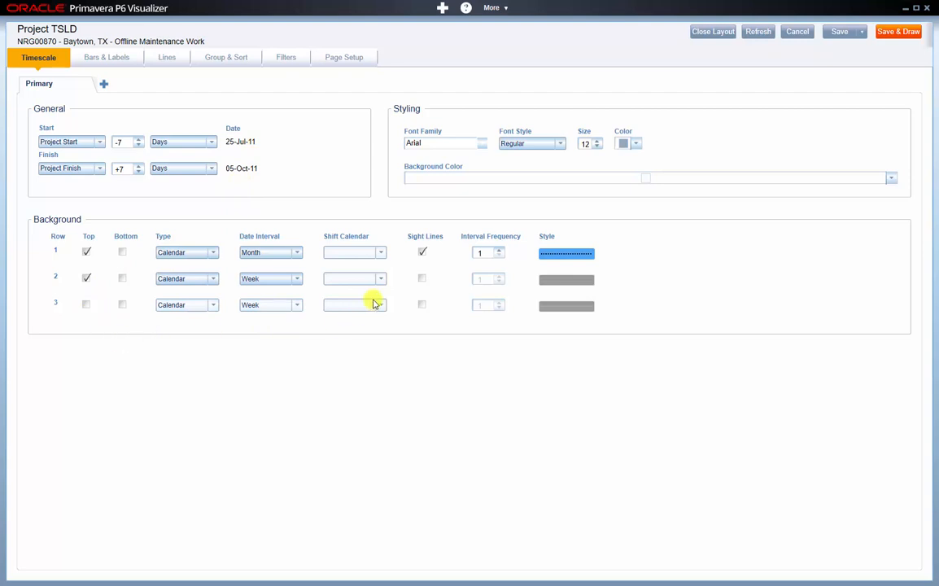
click(422, 278)
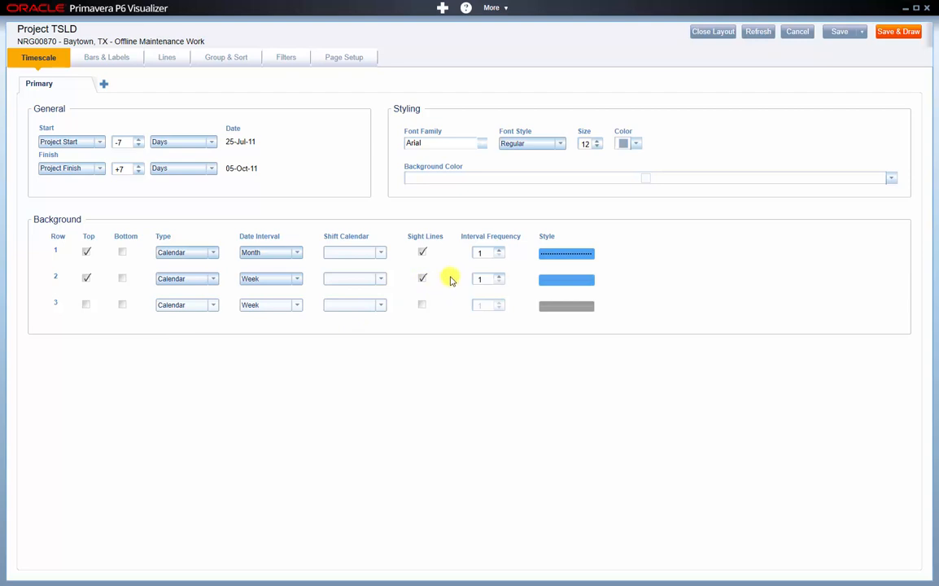
- Add a zoom area to the timescale with custom dates from 09-Aug-11 to 11-Aug-11
click(104, 85)
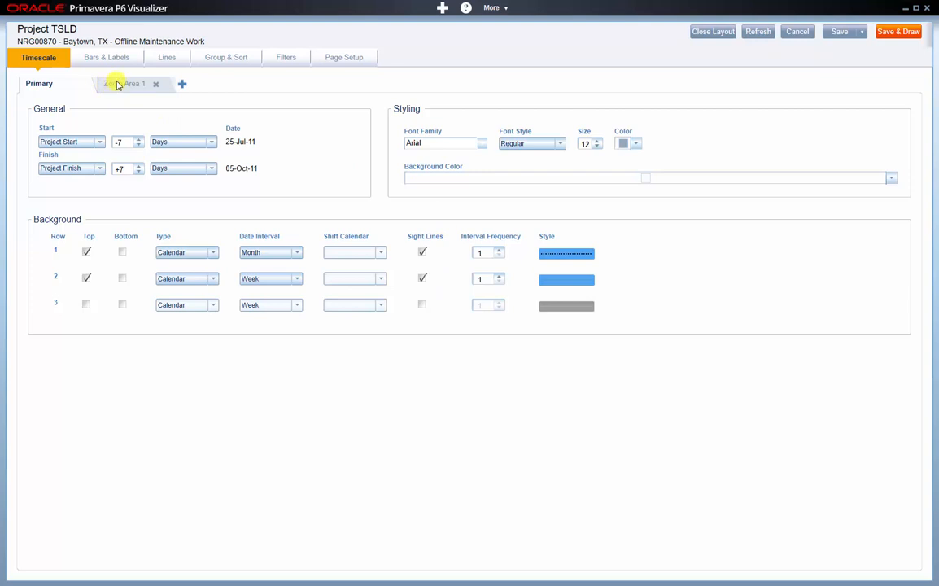
click(118, 84)
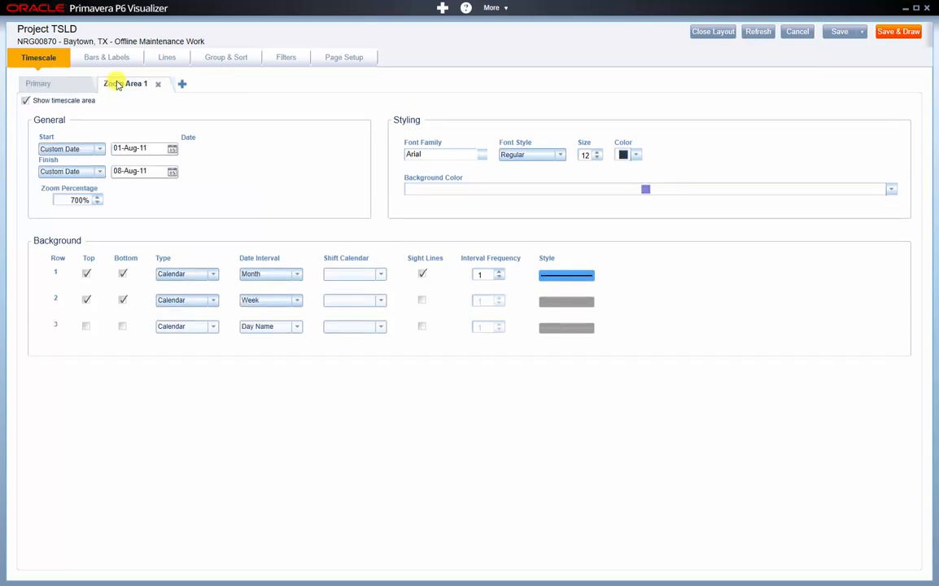
click(172, 149)
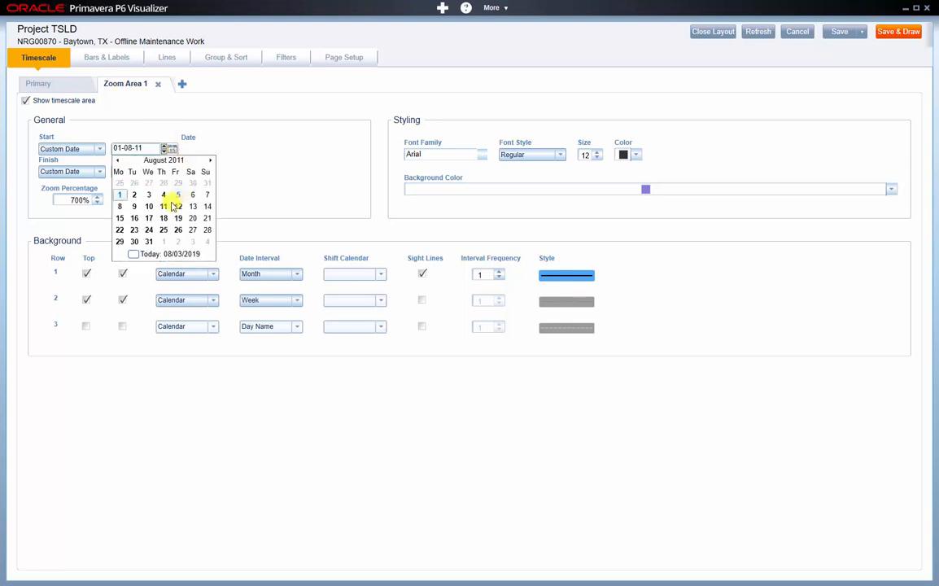
click(134, 206)
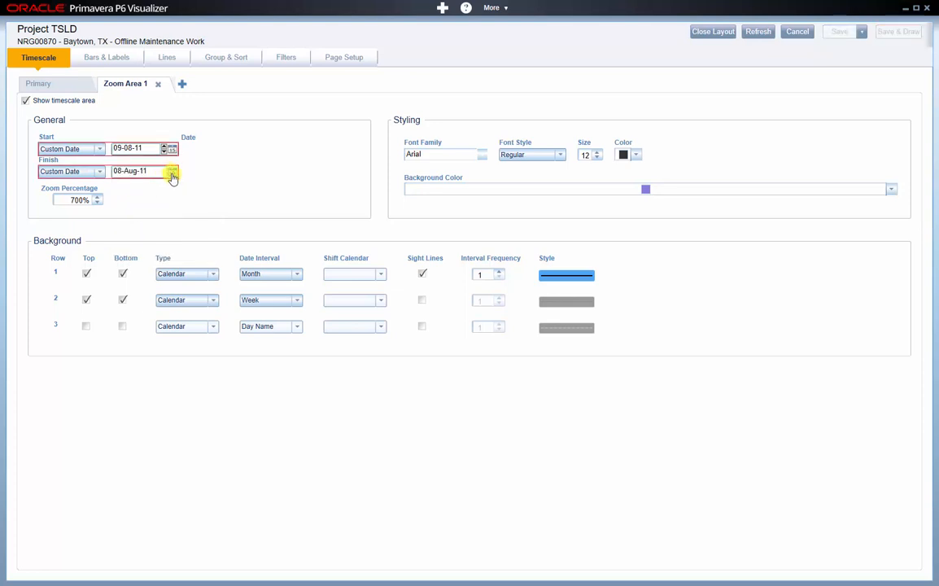
click(172, 173)
click(166, 230)
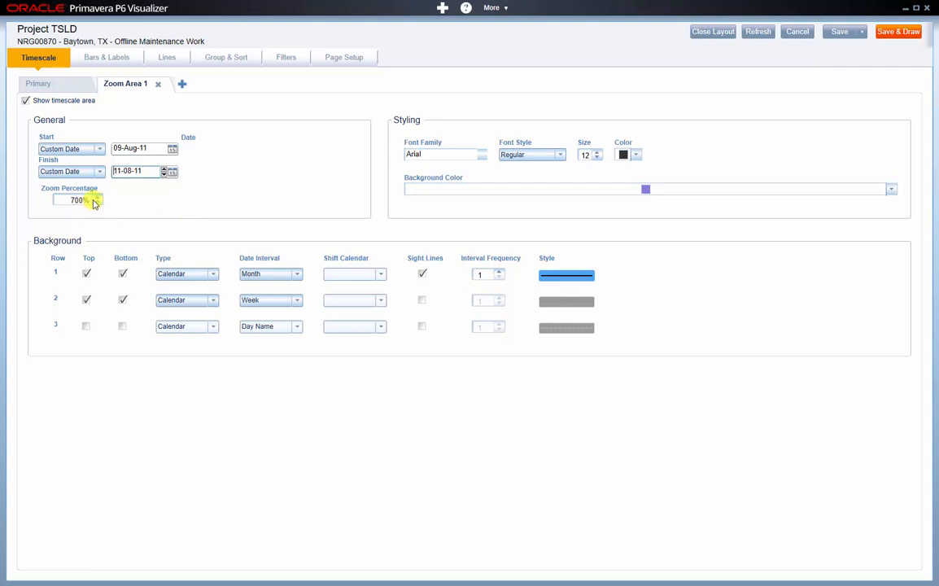
click(286, 165)
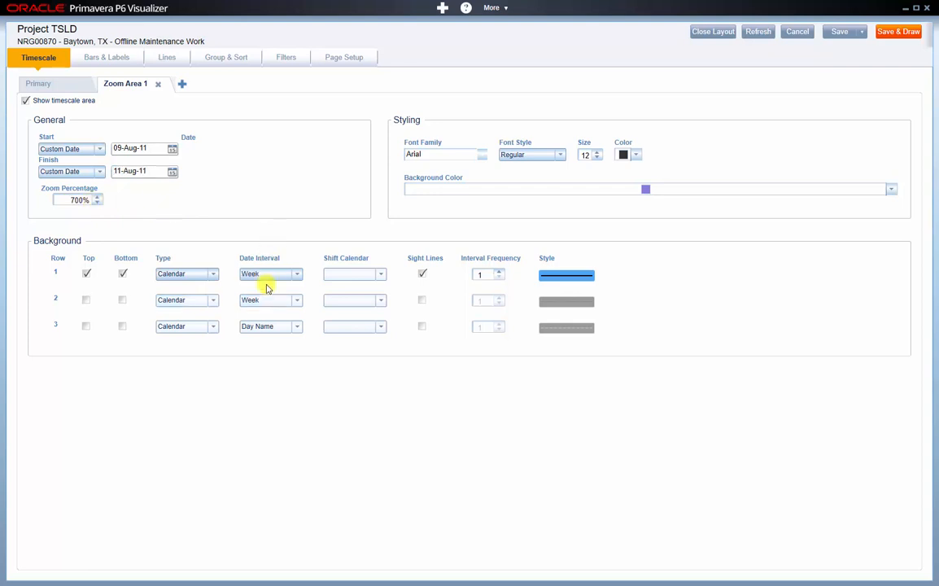
- Set the zoom area's row 1 date interval to Day Name and view its background color choices
click(290, 277)
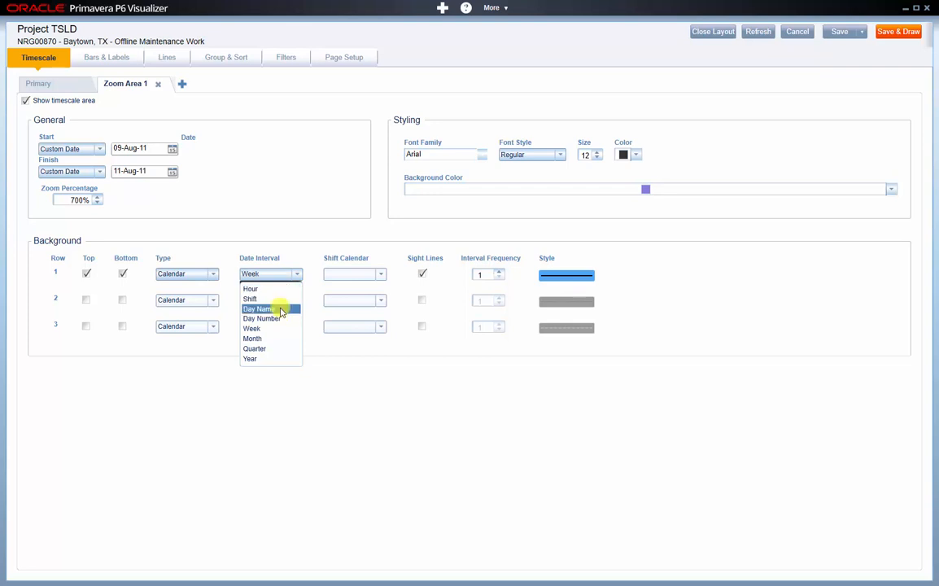
click(285, 310)
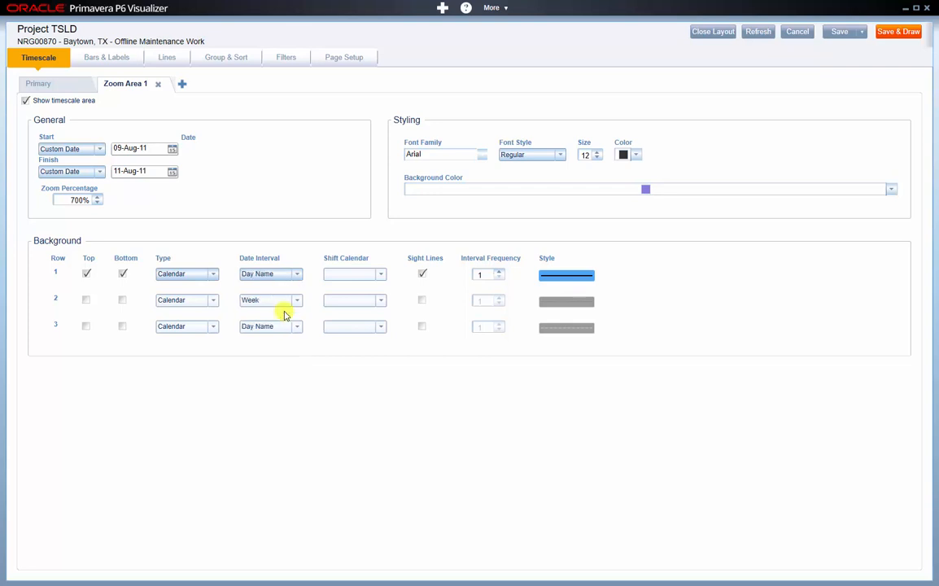
click(647, 192)
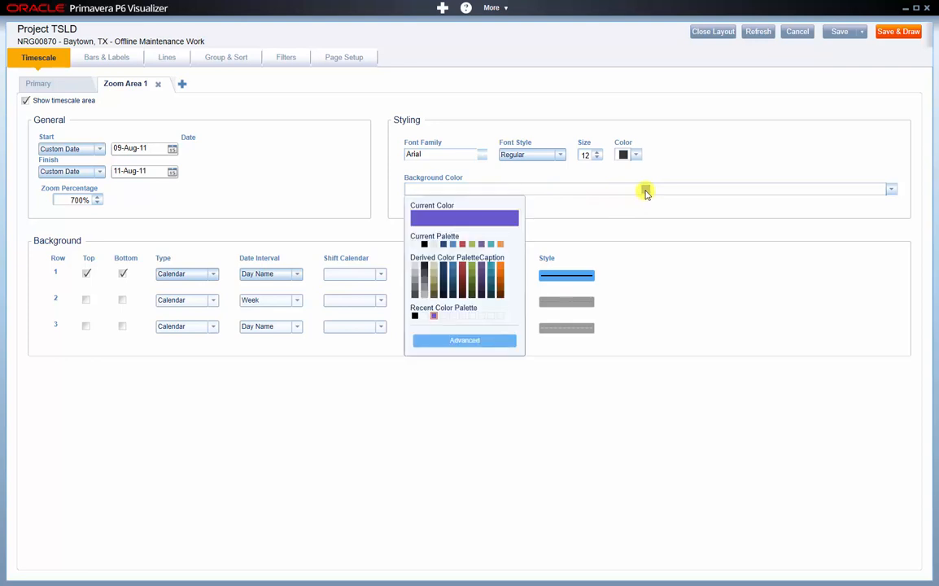
click(530, 172)
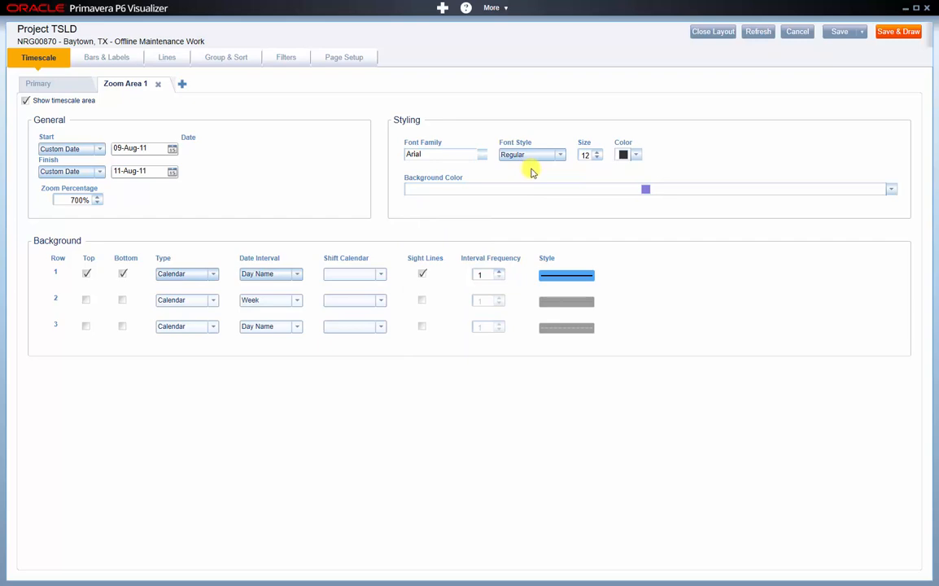
- Add a bar below Actual Work in the available bars and name it Float Bar
click(106, 57)
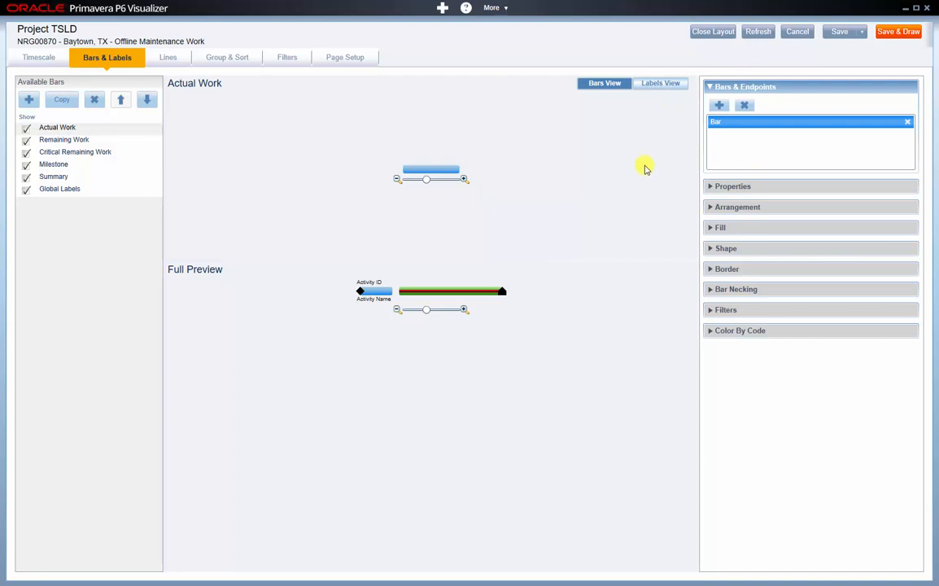
click(28, 99)
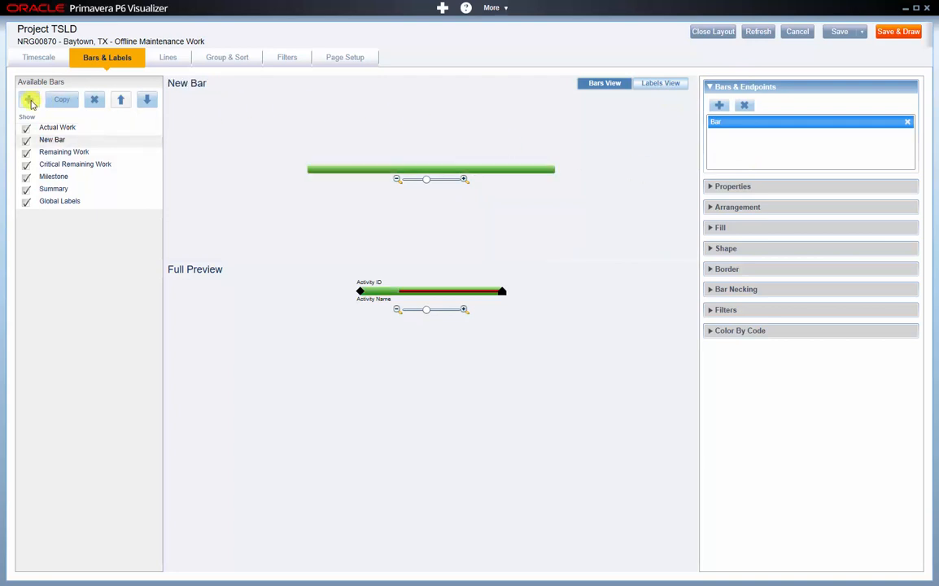
double_click(76, 140)
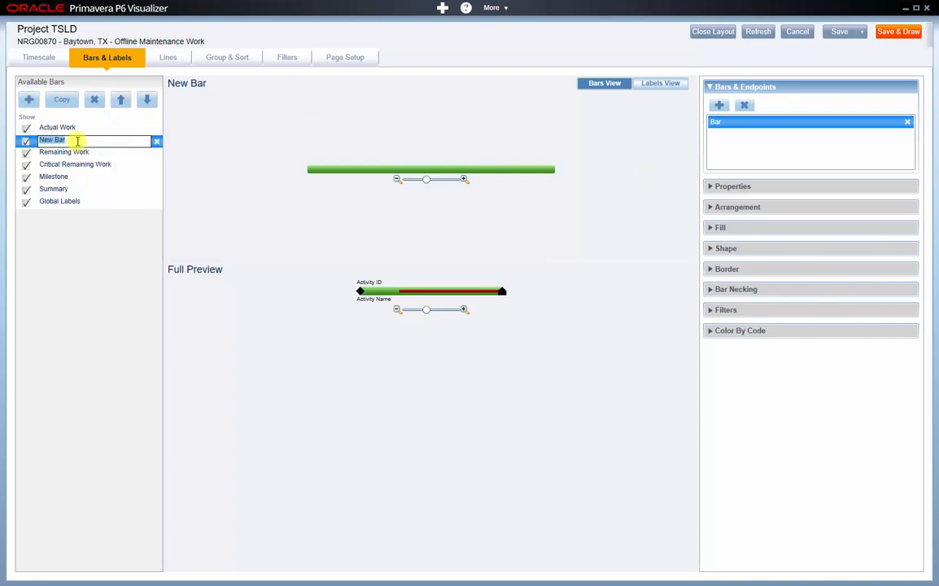
text(R)
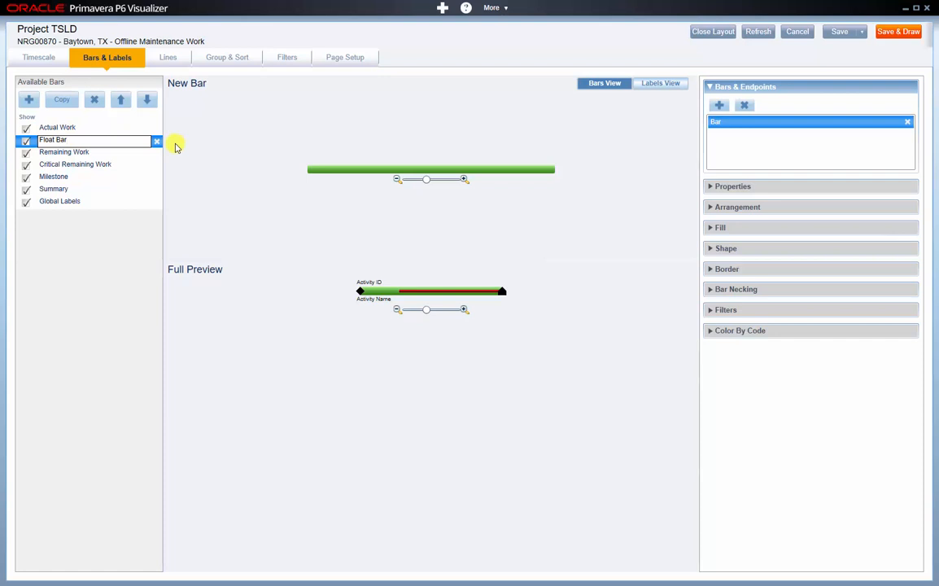
click(213, 138)
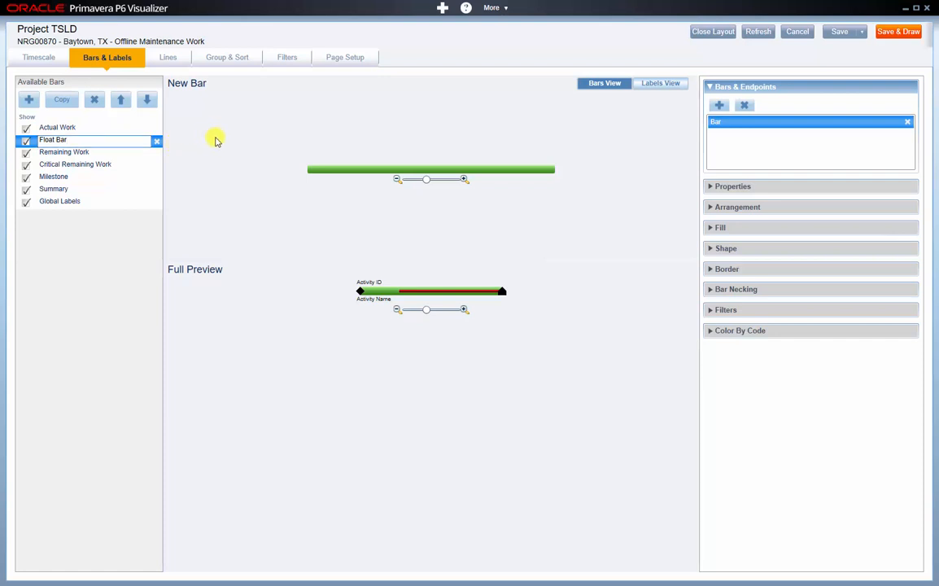
- Add a Total Float label at the center right position of the new float bar
click(666, 85)
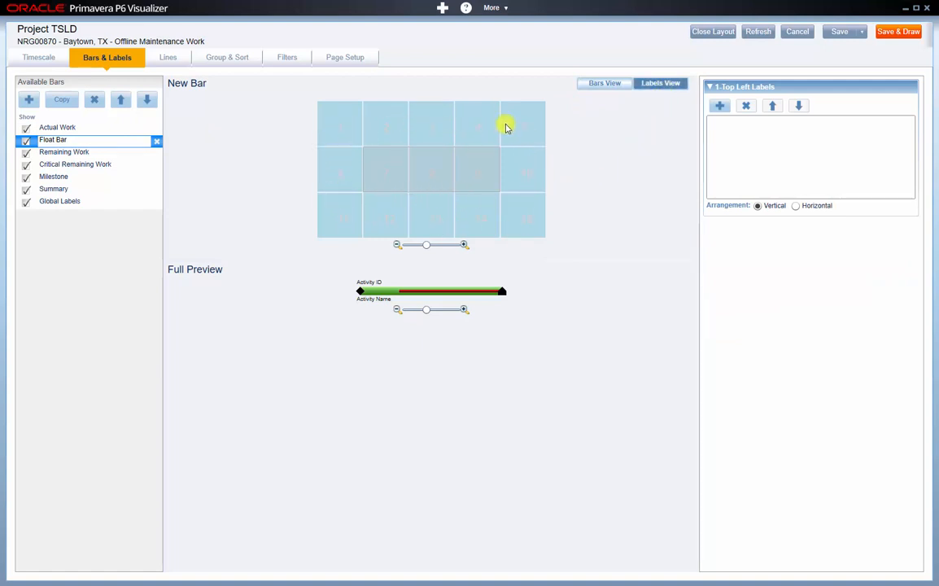
click(527, 176)
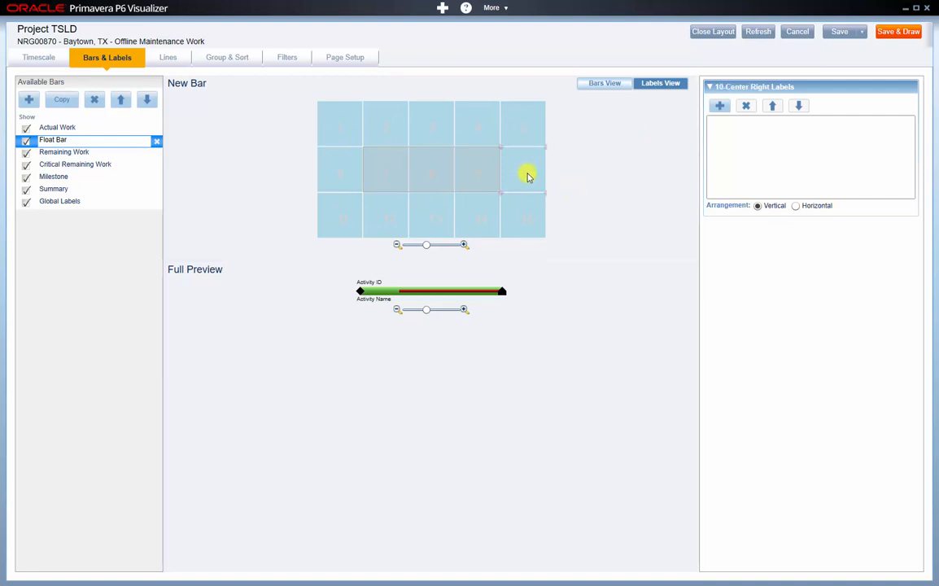
click(719, 106)
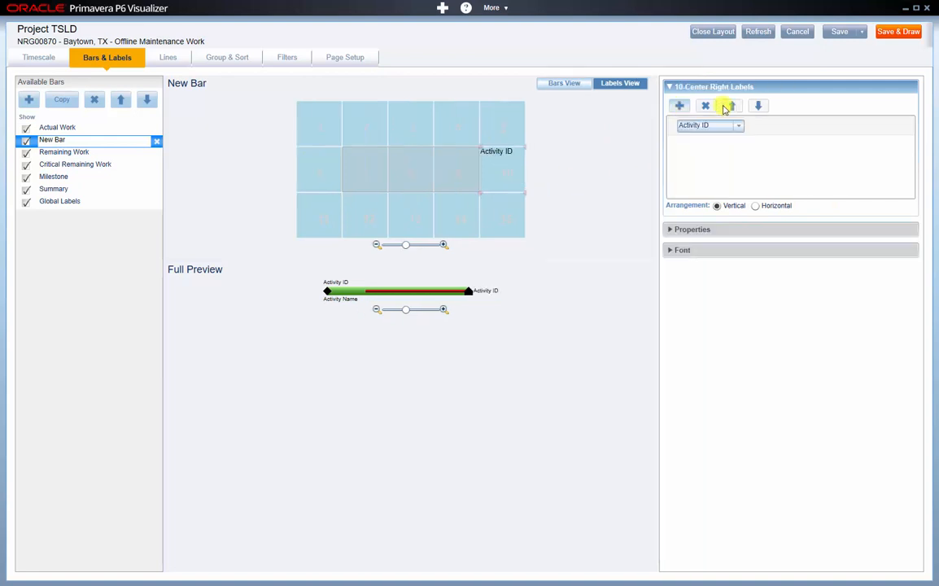
click(738, 126)
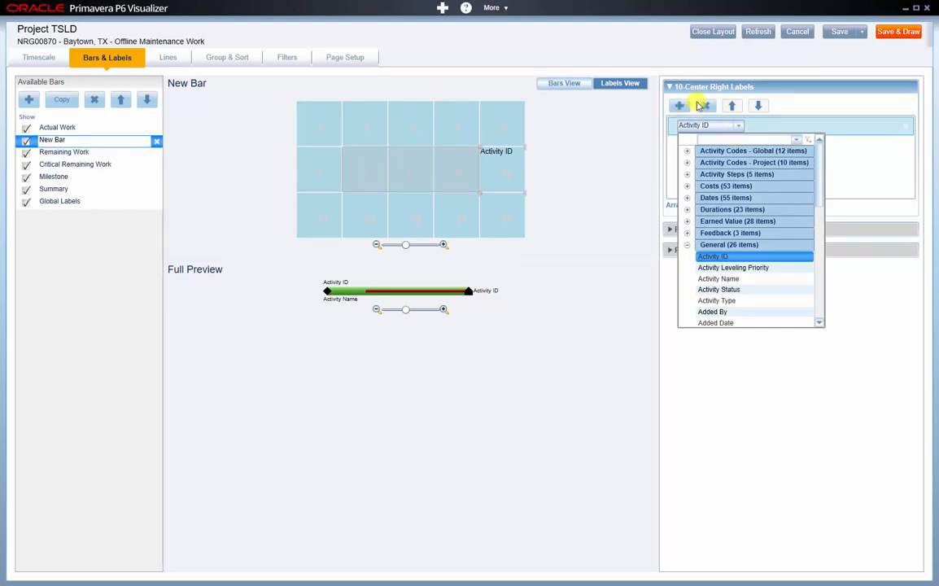
click(722, 140)
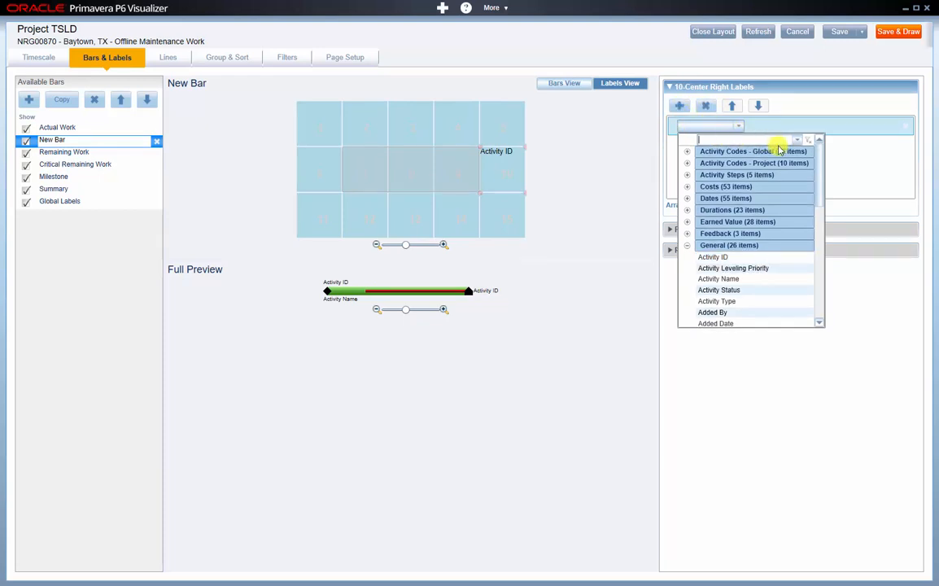
text(float)
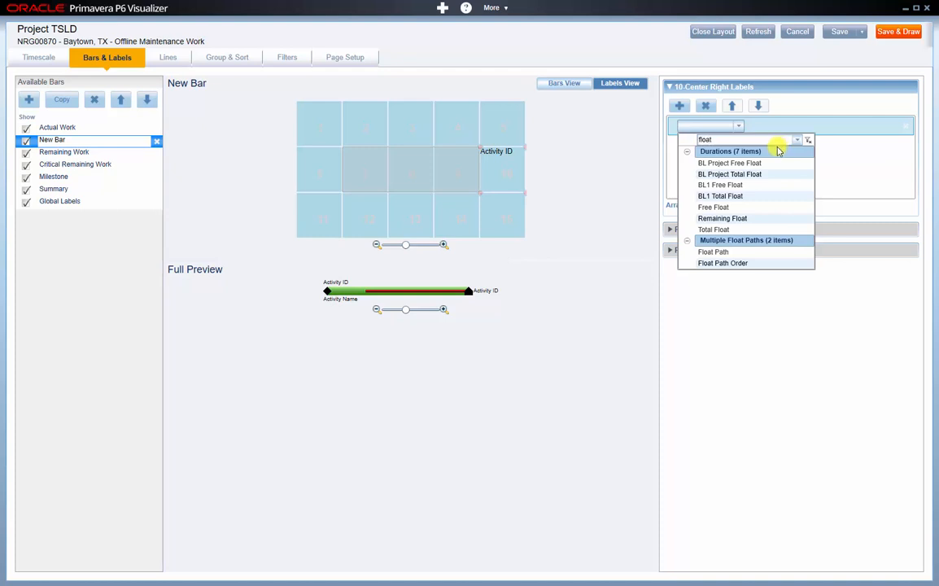
click(722, 230)
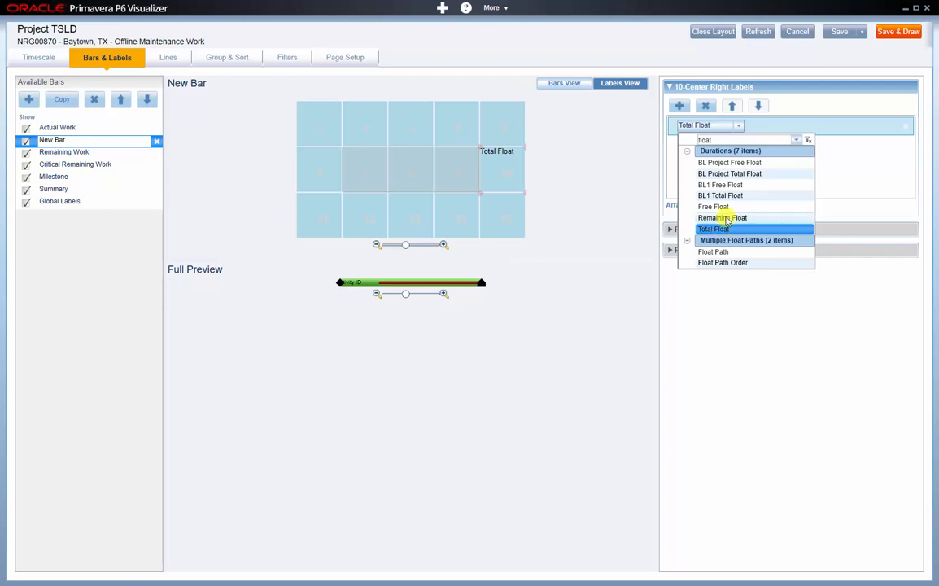
click(723, 231)
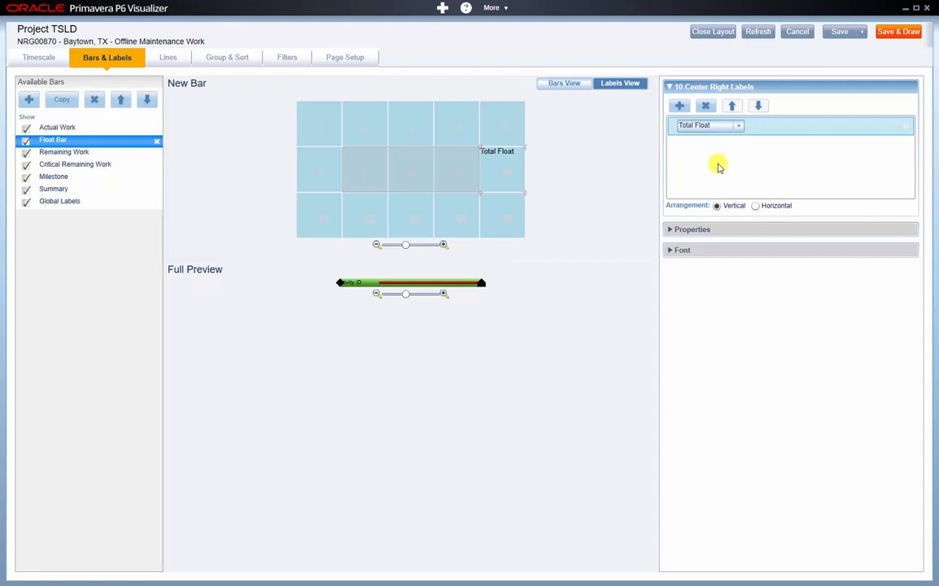
- Set the Total Float label's font size to 14 and its color to red
click(692, 228)
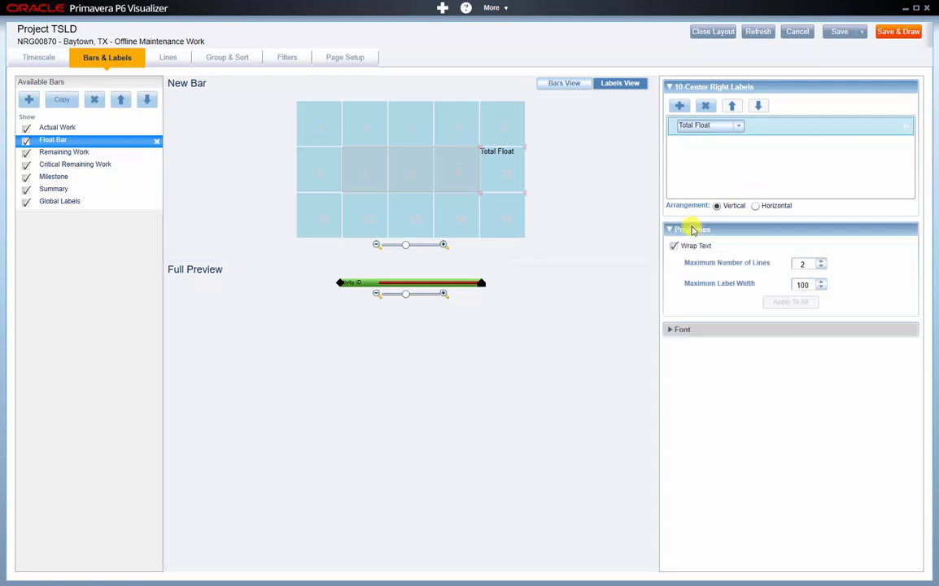
click(689, 331)
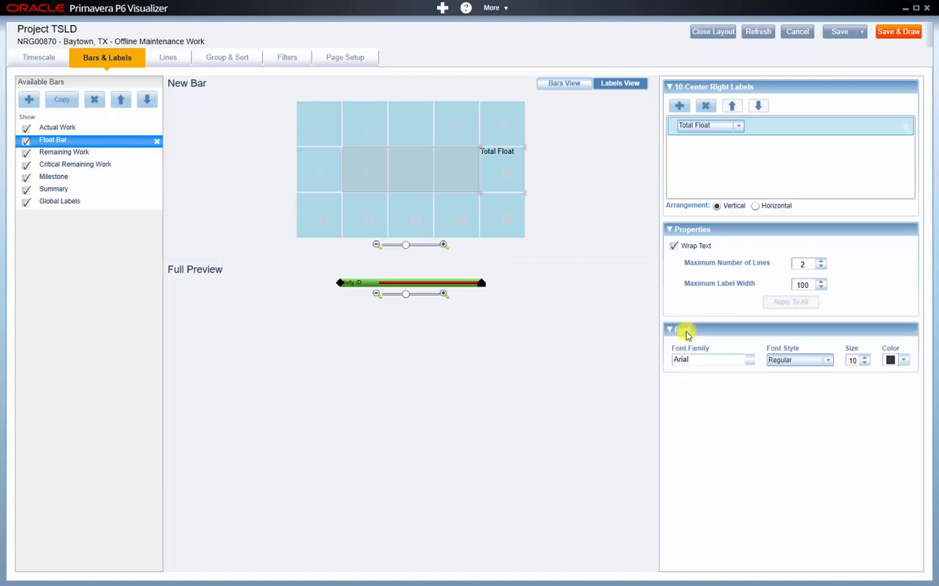
click(866, 357)
click(865, 357)
click(865, 357)
click(866, 357)
click(905, 360)
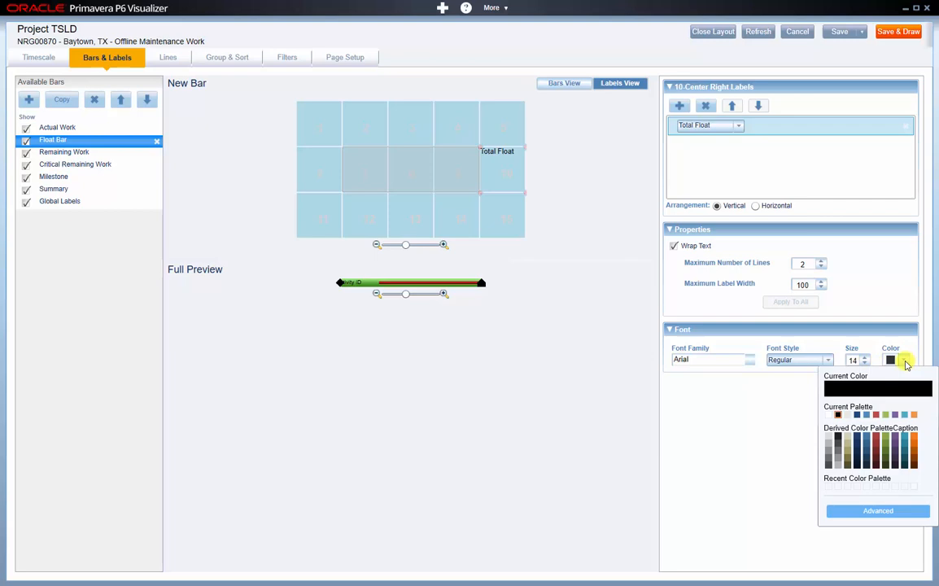
click(876, 415)
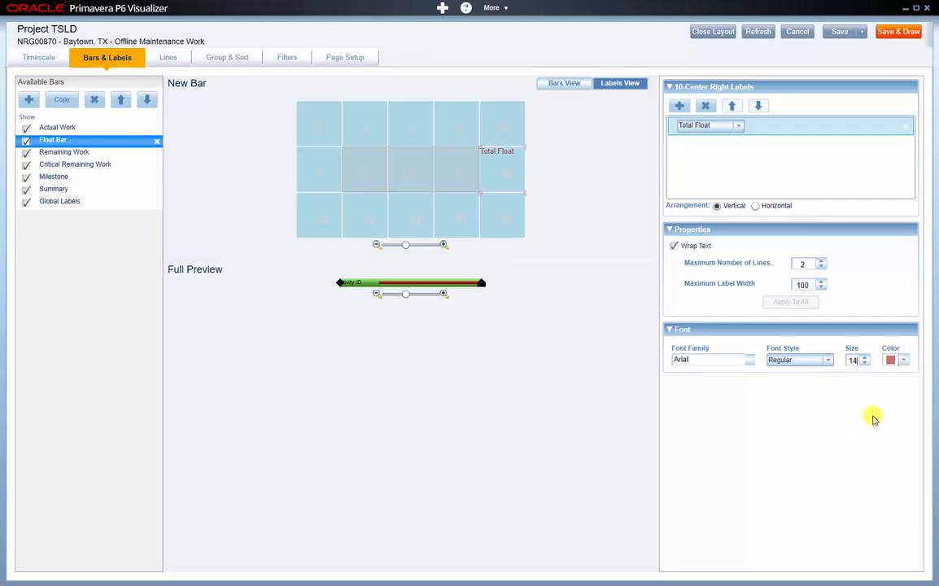
- Set the new bar's type to Float and look over its arrangement options
click(566, 87)
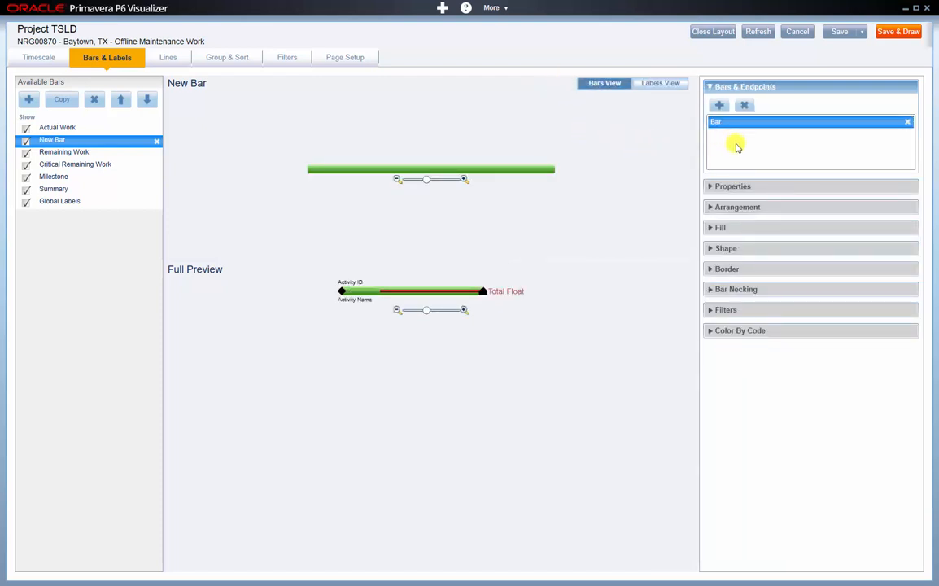
click(734, 188)
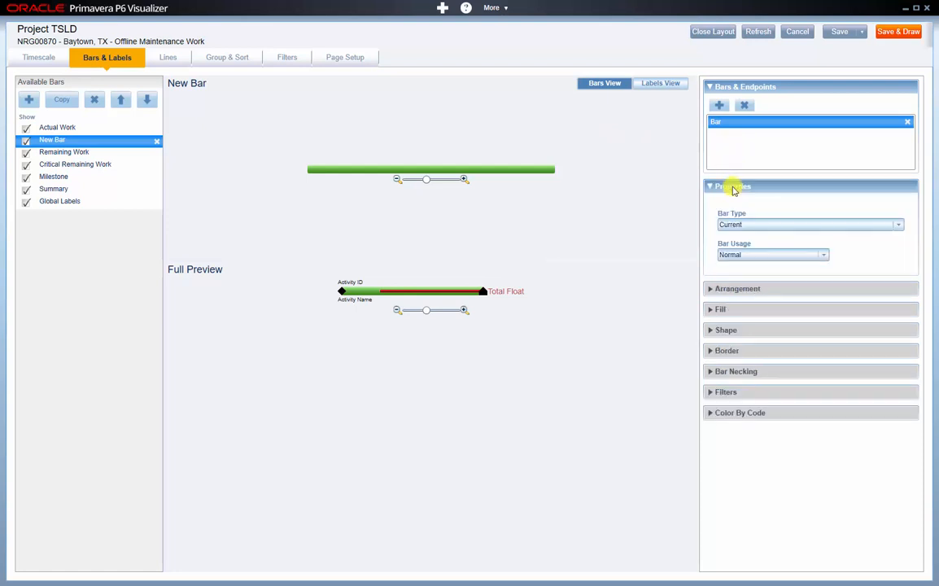
click(756, 227)
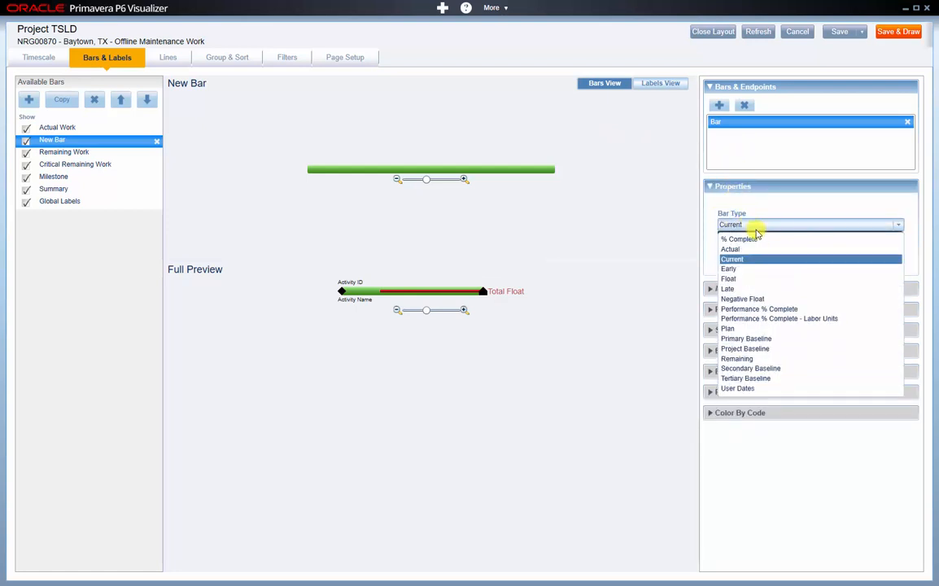
click(741, 279)
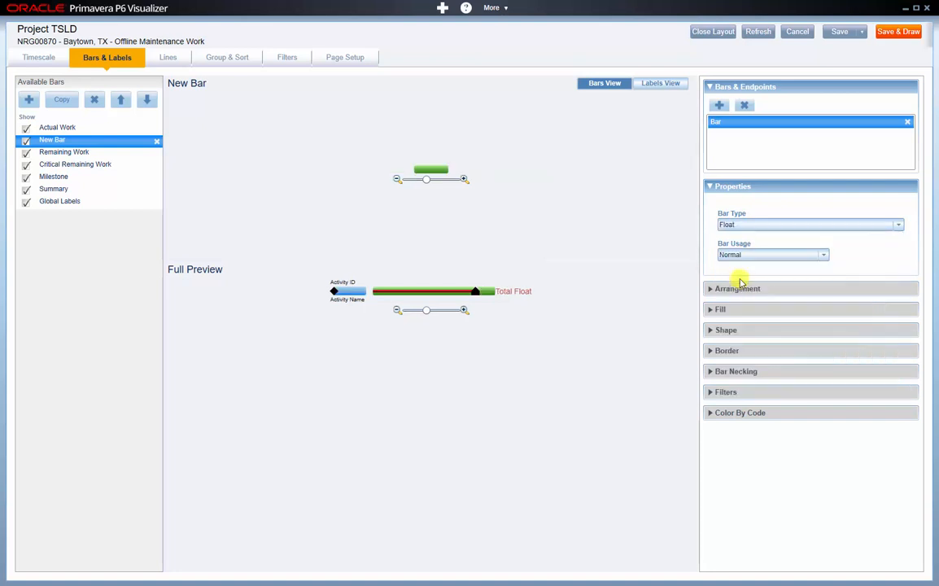
click(743, 289)
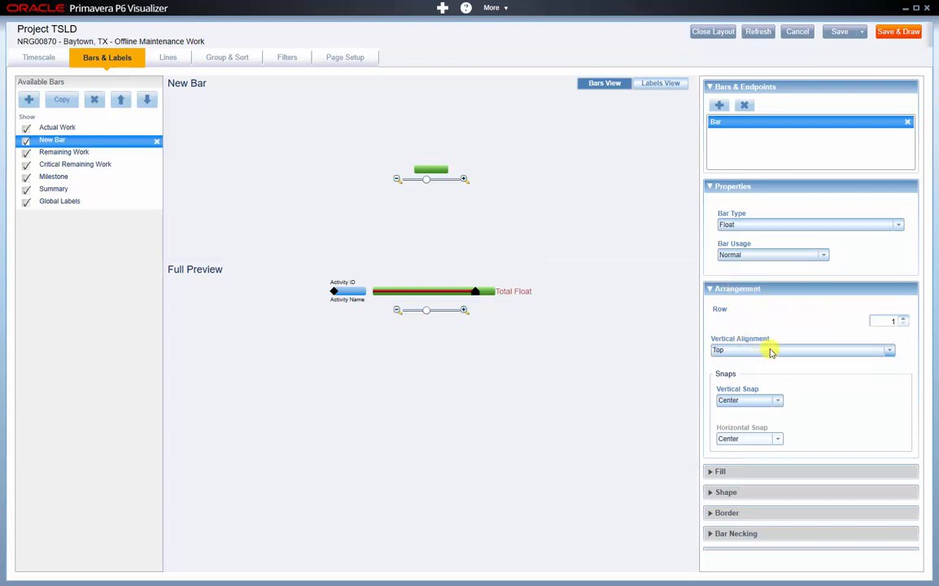
click(715, 289)
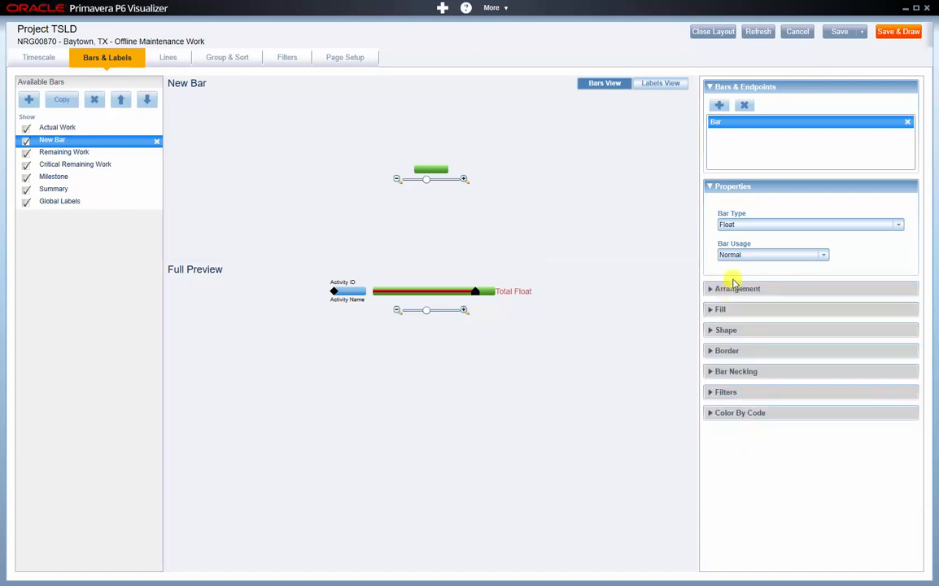
- Give the float bar a solid red fill
click(739, 189)
click(740, 88)
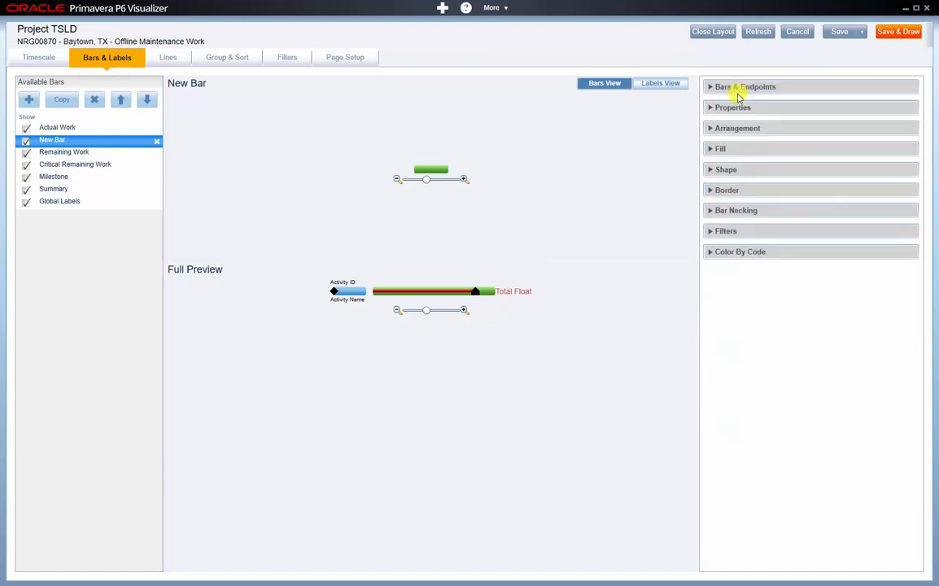
click(719, 151)
click(724, 164)
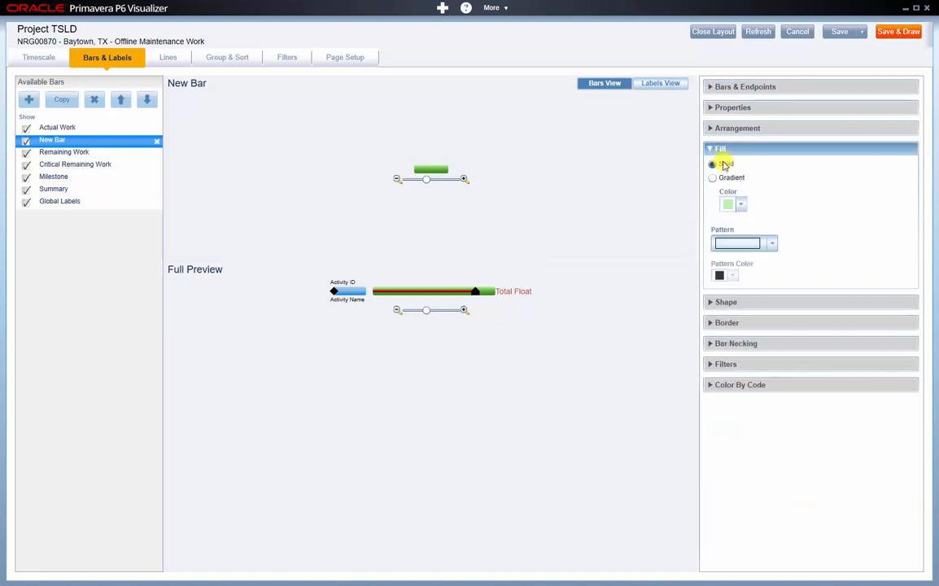
click(741, 206)
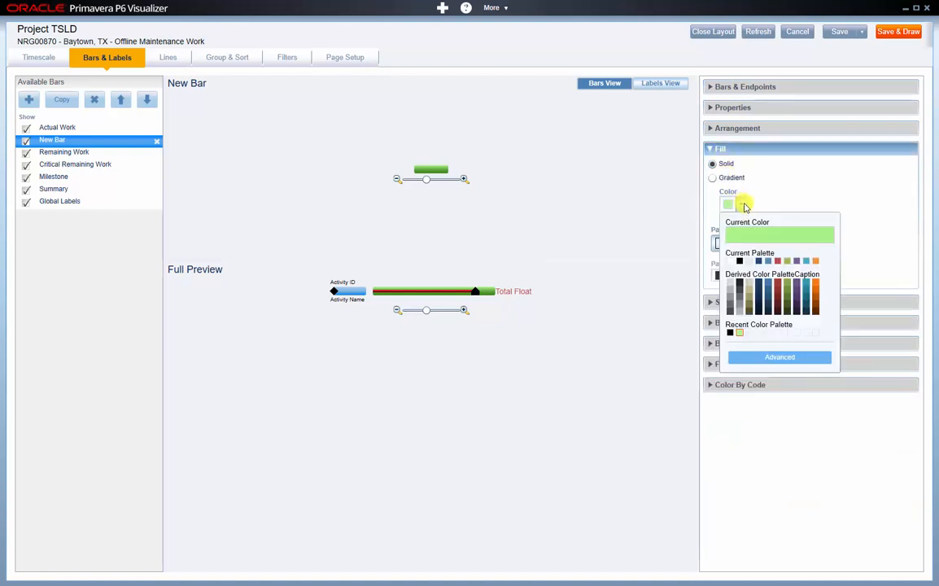
click(777, 284)
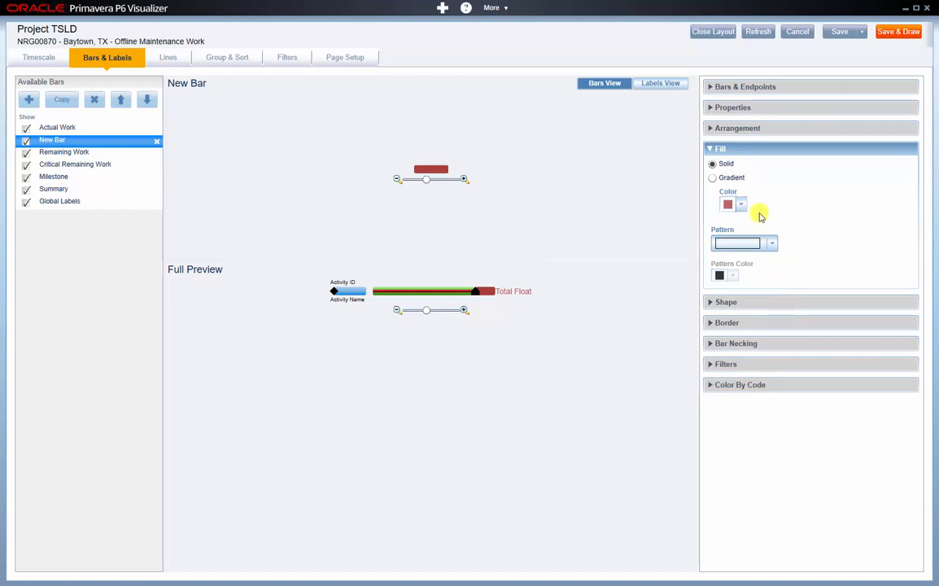
click(725, 150)
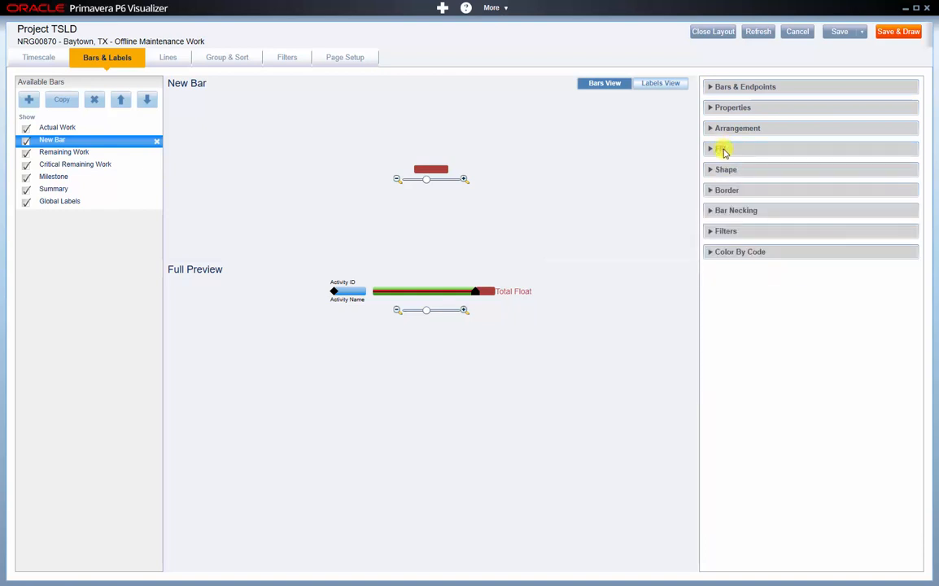
- Set the float bar's filters to show all activities, and review its shape, border and color-by-code settings
click(730, 170)
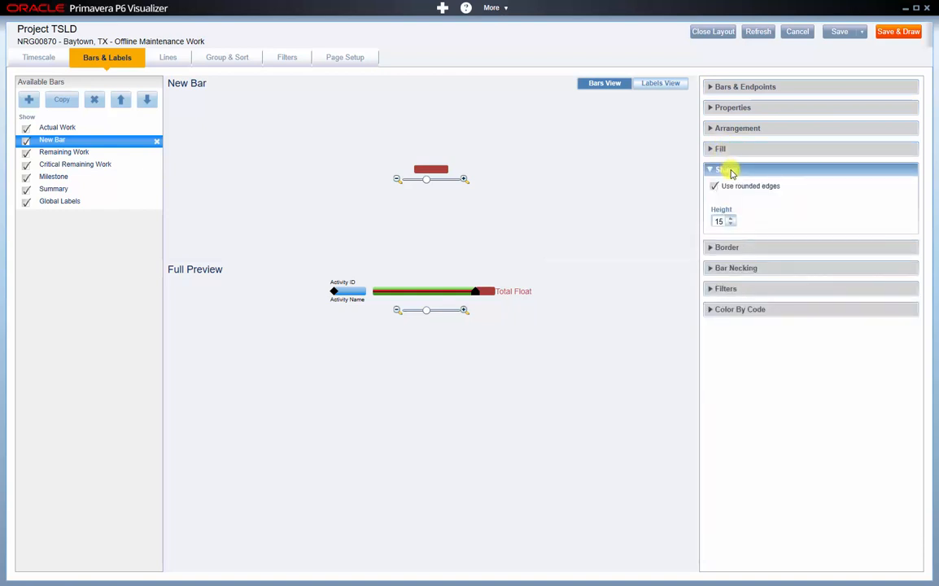
click(730, 170)
click(730, 189)
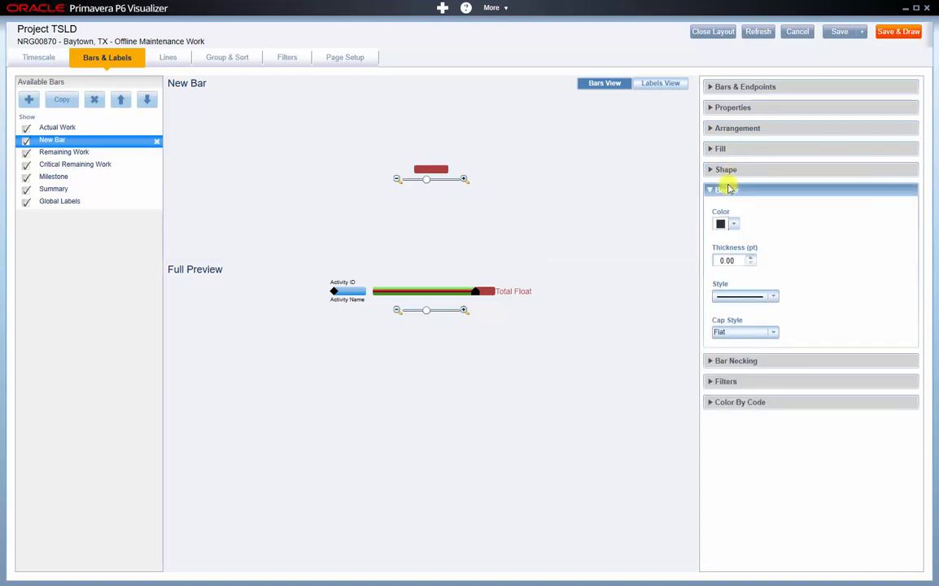
click(731, 191)
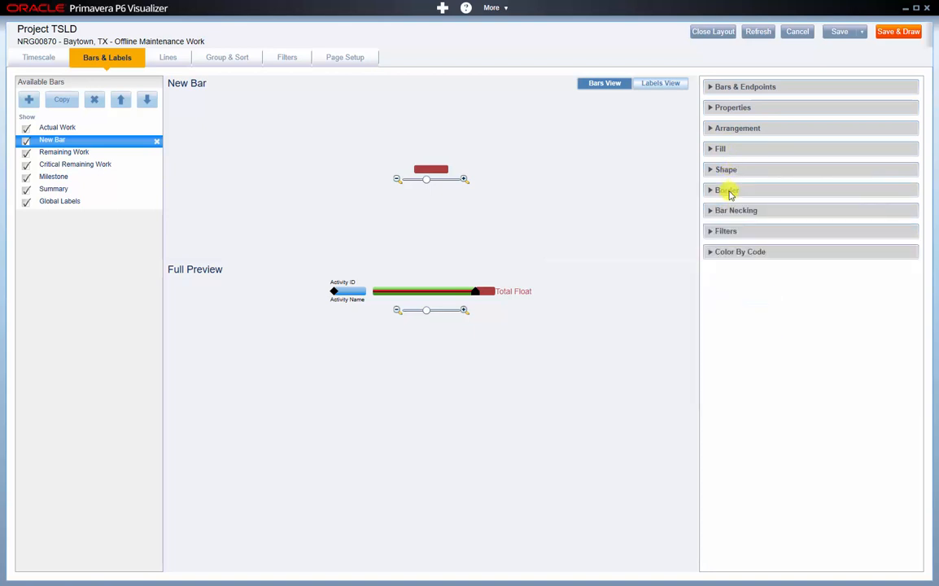
click(726, 232)
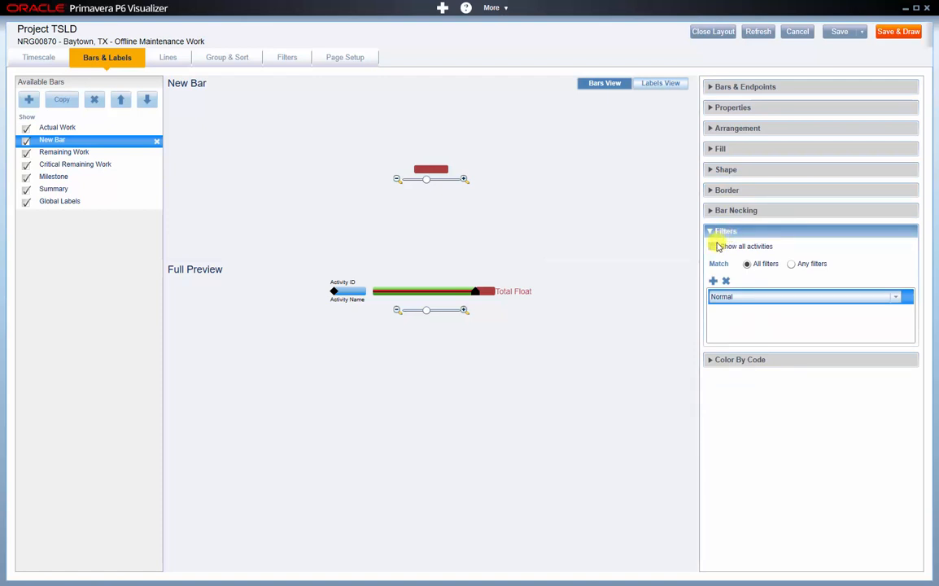
click(715, 247)
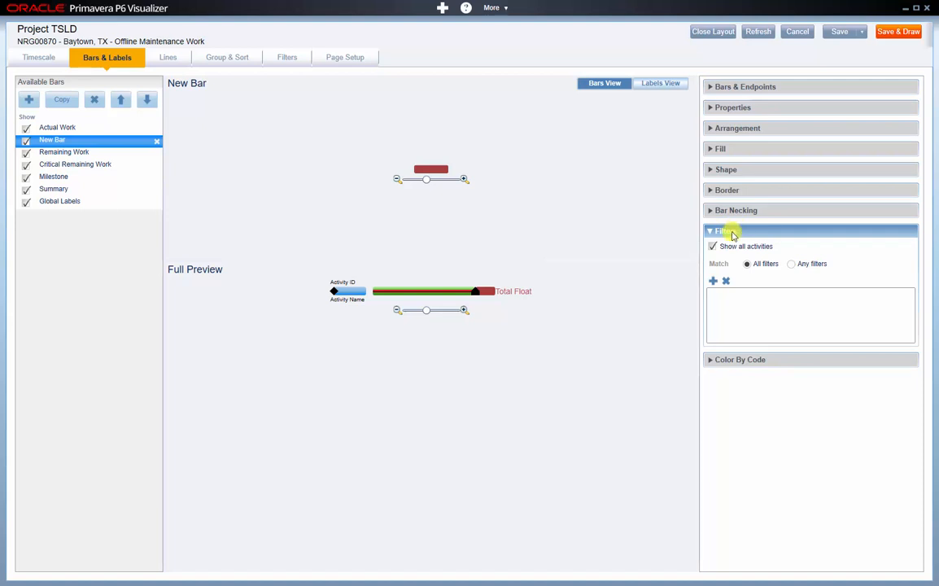
click(734, 235)
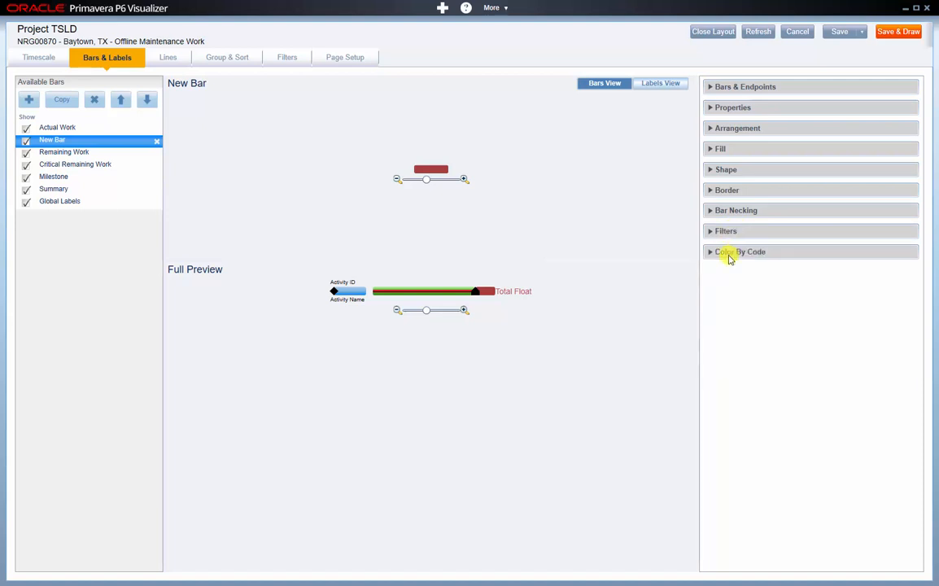
click(730, 254)
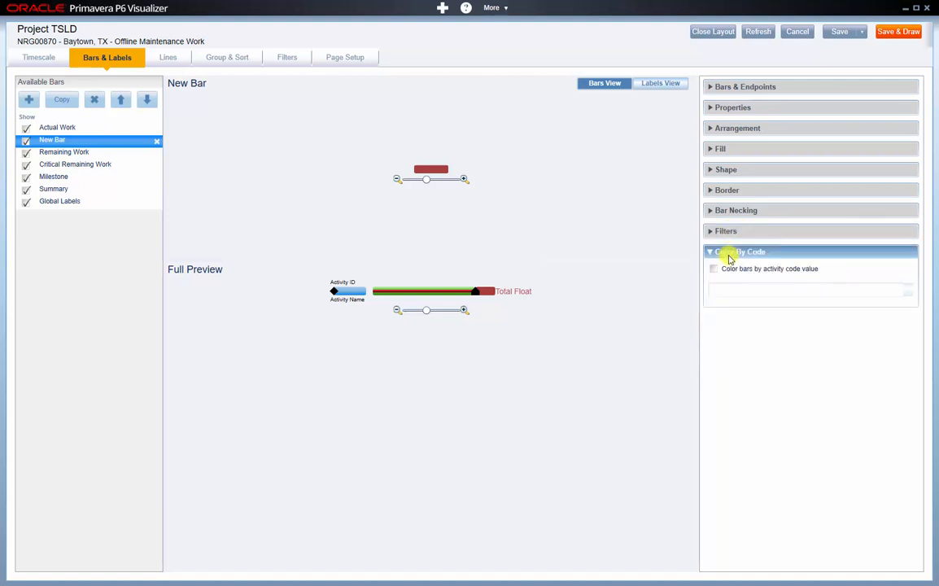
- Try coloring the float bar by the Status activity code, look over its color choices, and turn color-by-code off again
click(716, 268)
click(909, 293)
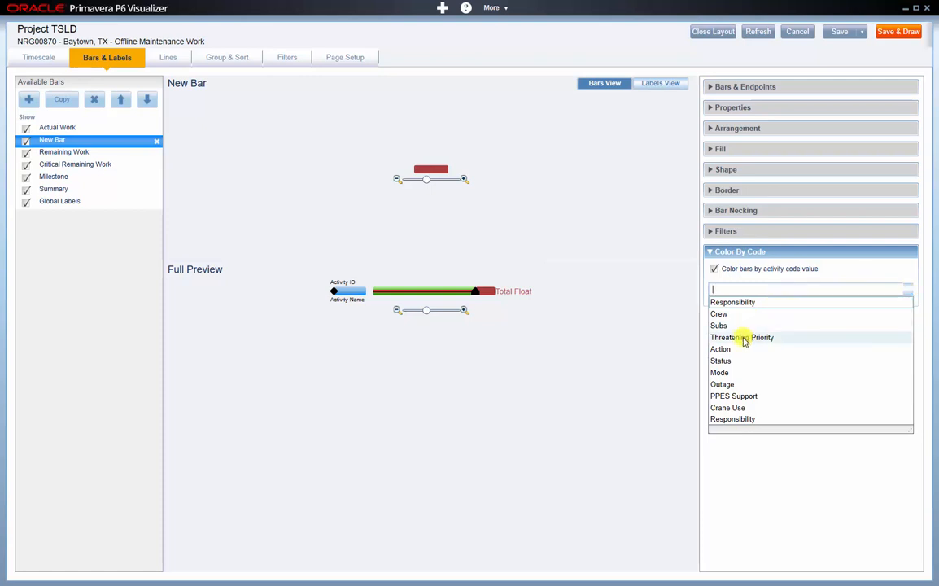
click(732, 361)
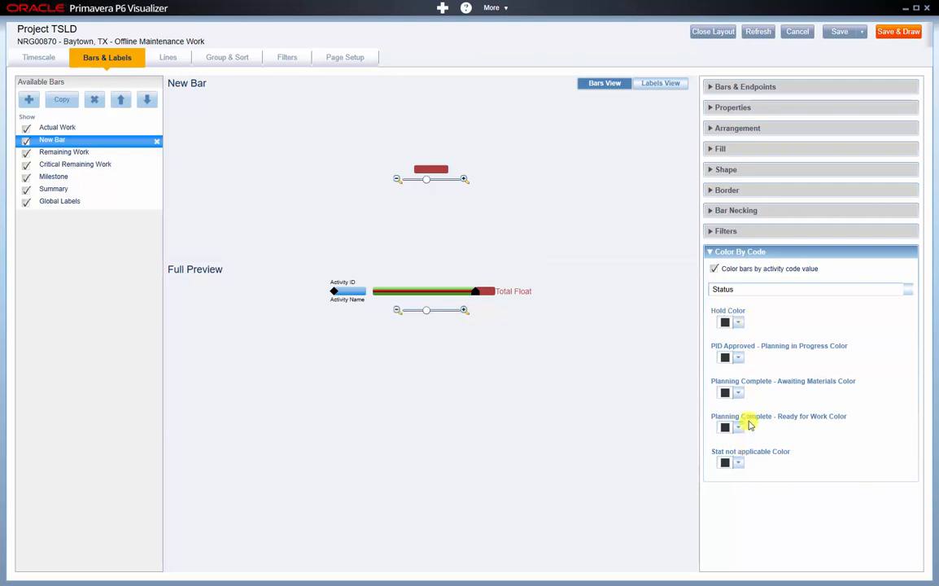
click(738, 393)
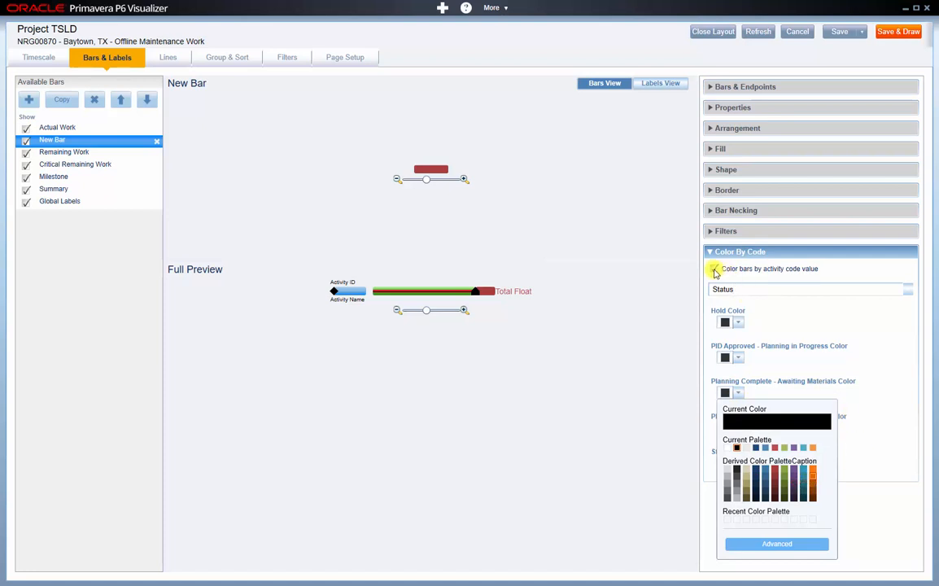
click(715, 271)
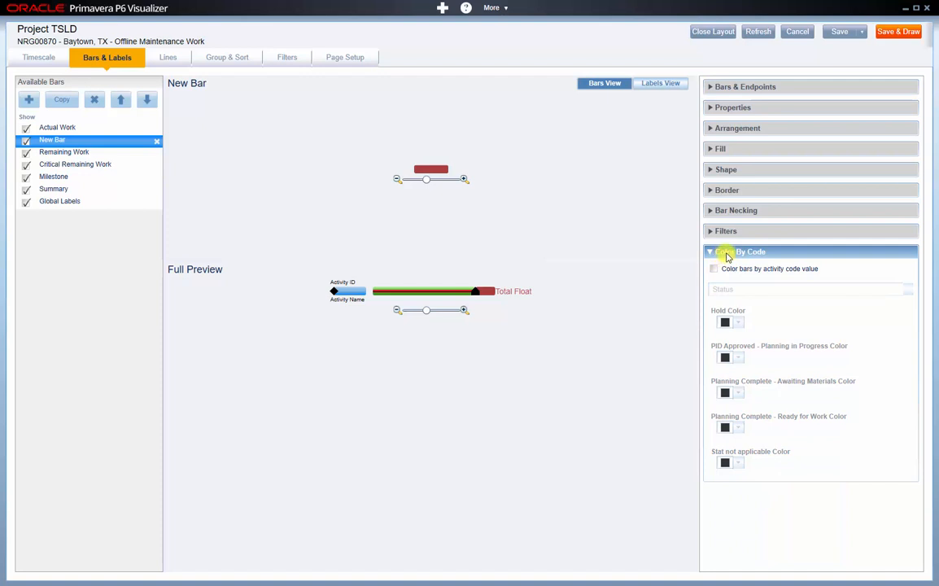
click(728, 254)
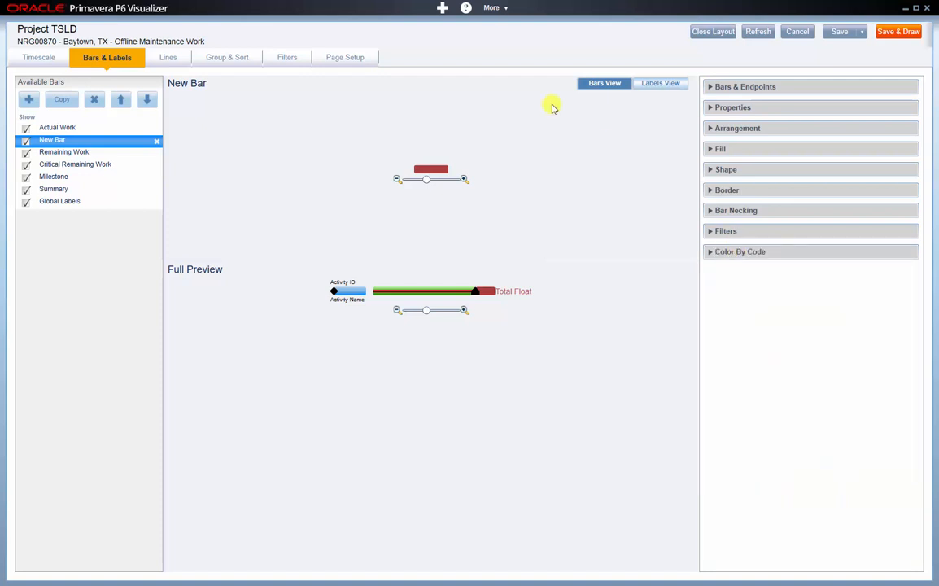
- Show all relationship lines, with critical lines solid at 3.00 pt and non-driving, non-critical lines in gray
click(164, 54)
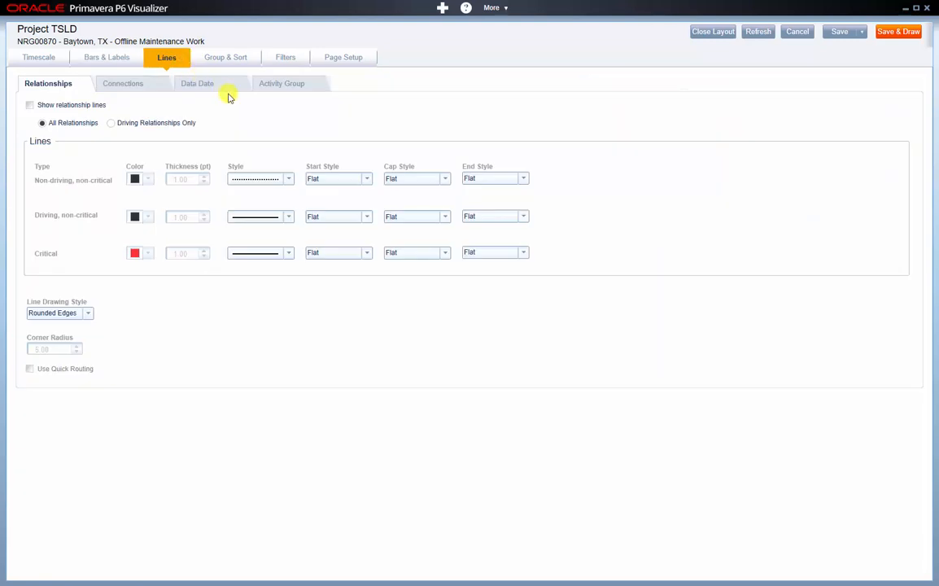
click(79, 107)
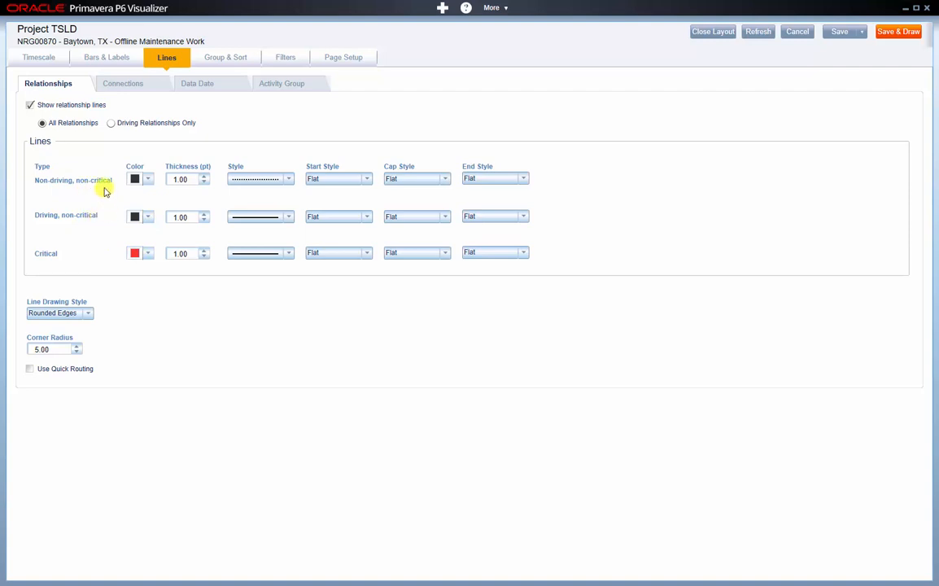
click(205, 250)
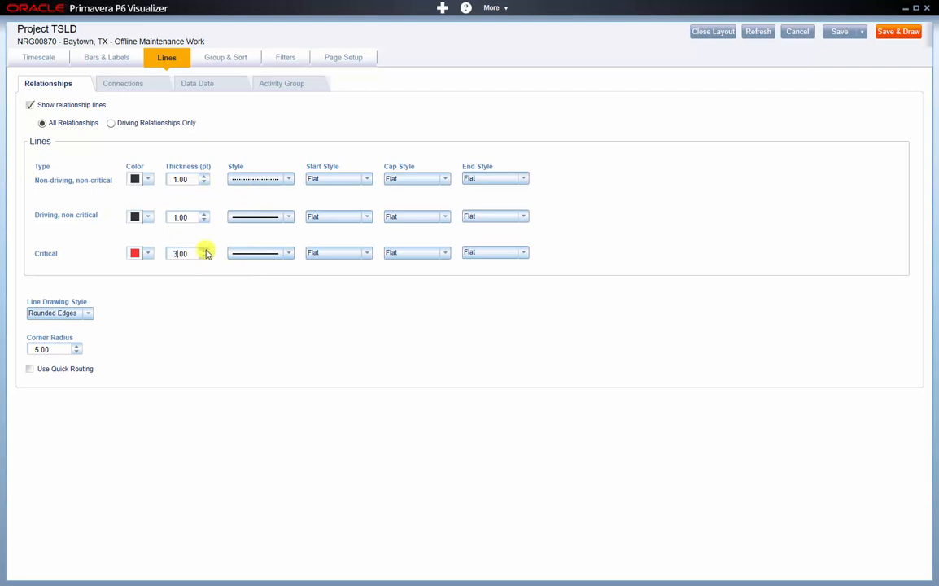
click(262, 255)
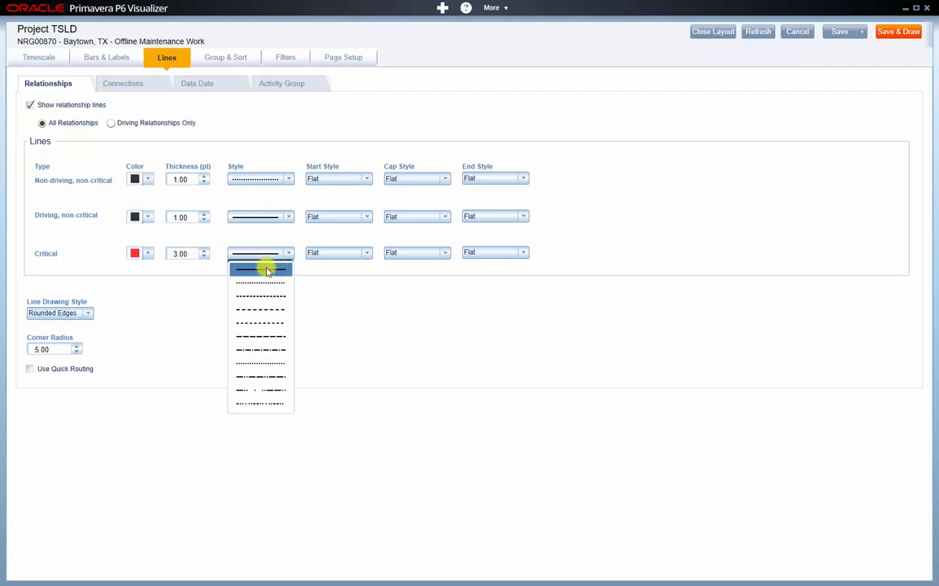
click(275, 269)
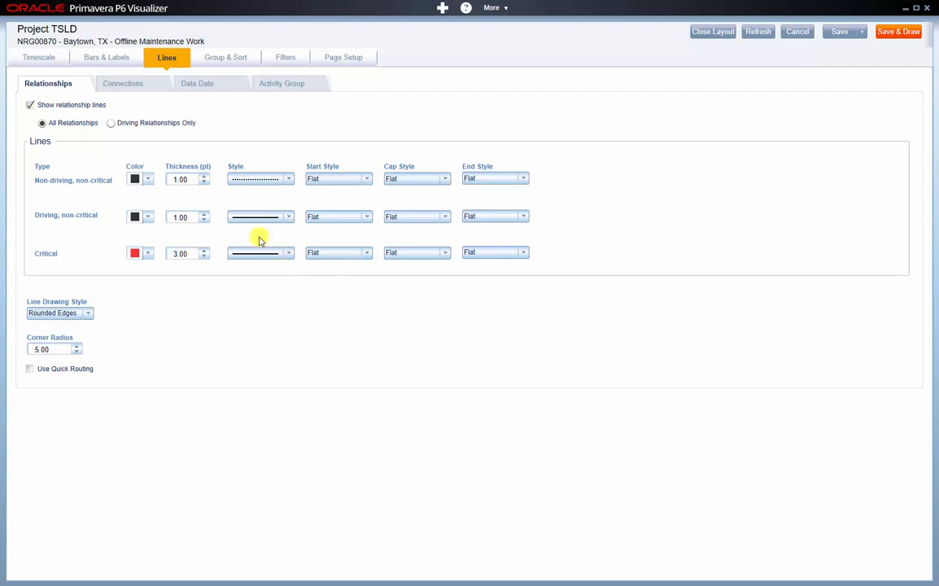
click(147, 179)
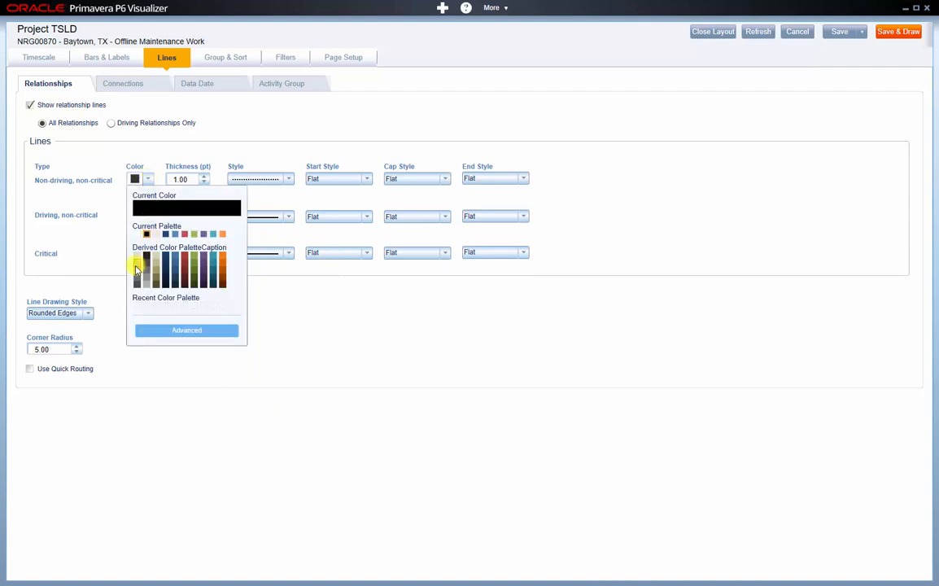
click(136, 269)
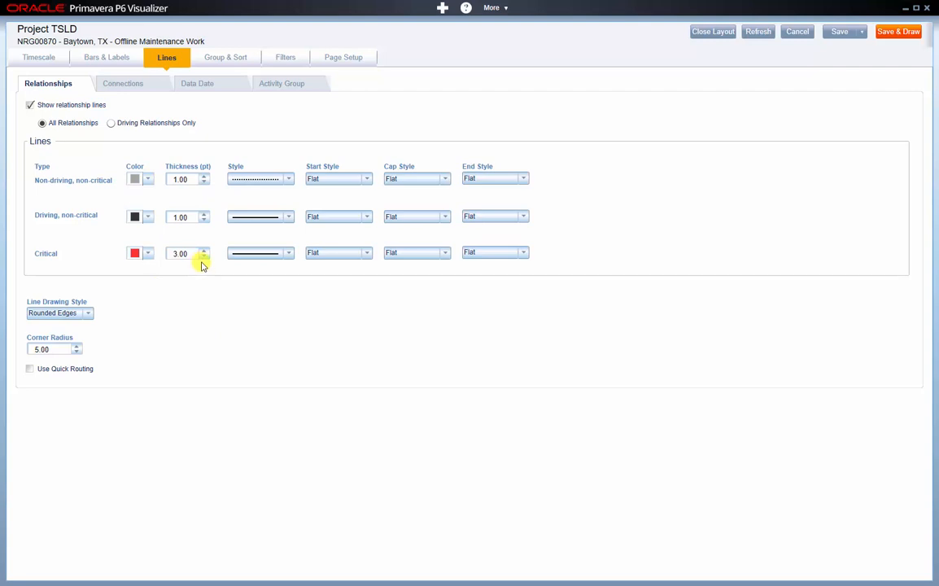
- Show connection details for all visible activities, with lag only when not equal to zero, and review the data date and activity group line settings
click(130, 85)
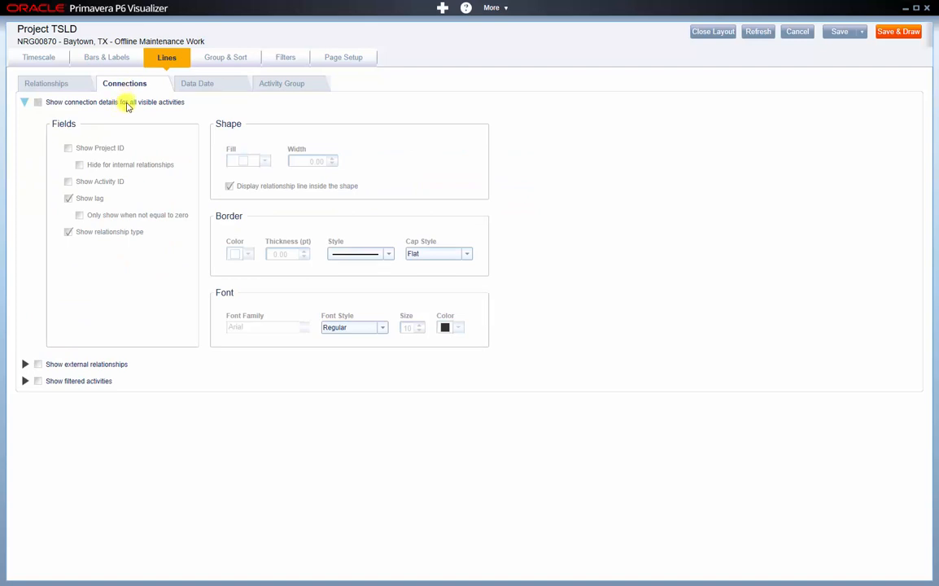
click(126, 105)
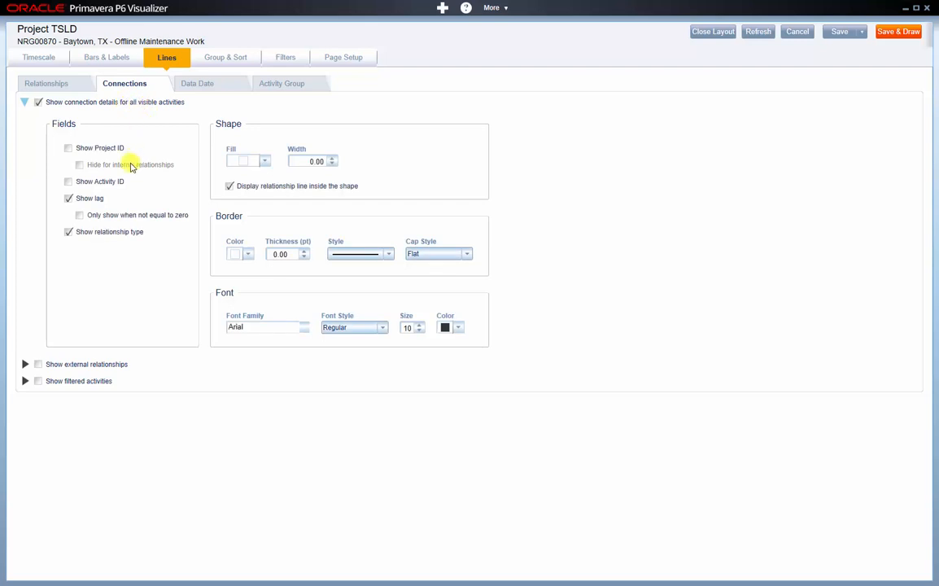
click(80, 217)
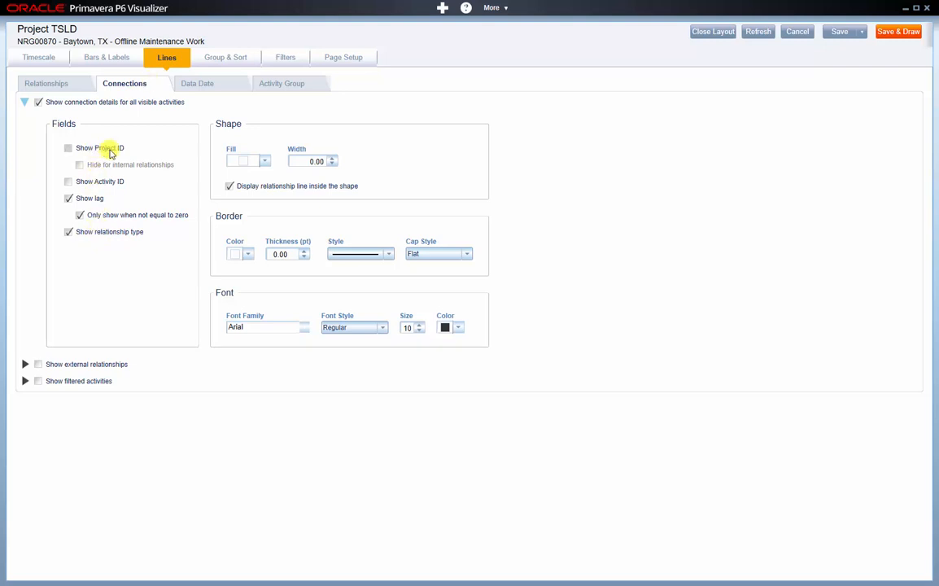
click(206, 85)
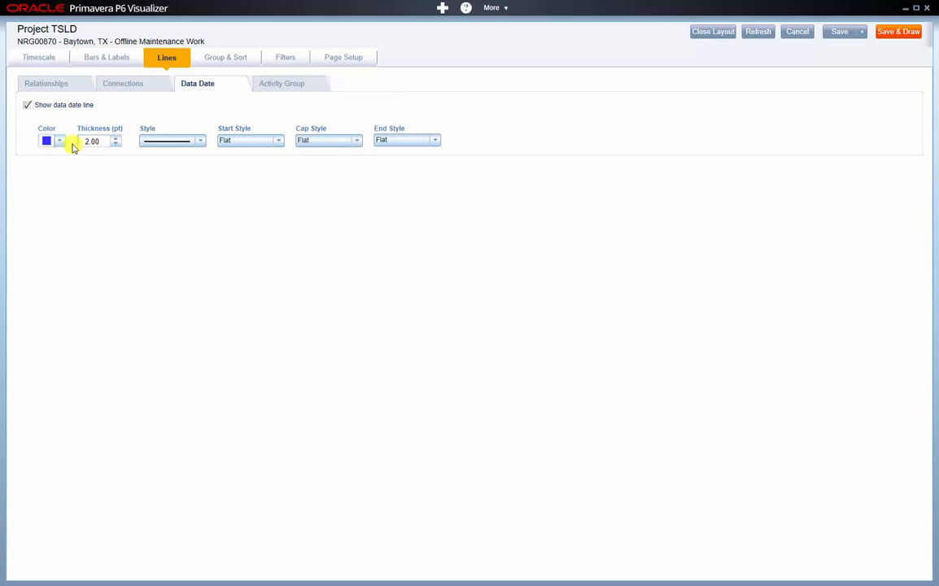
click(279, 88)
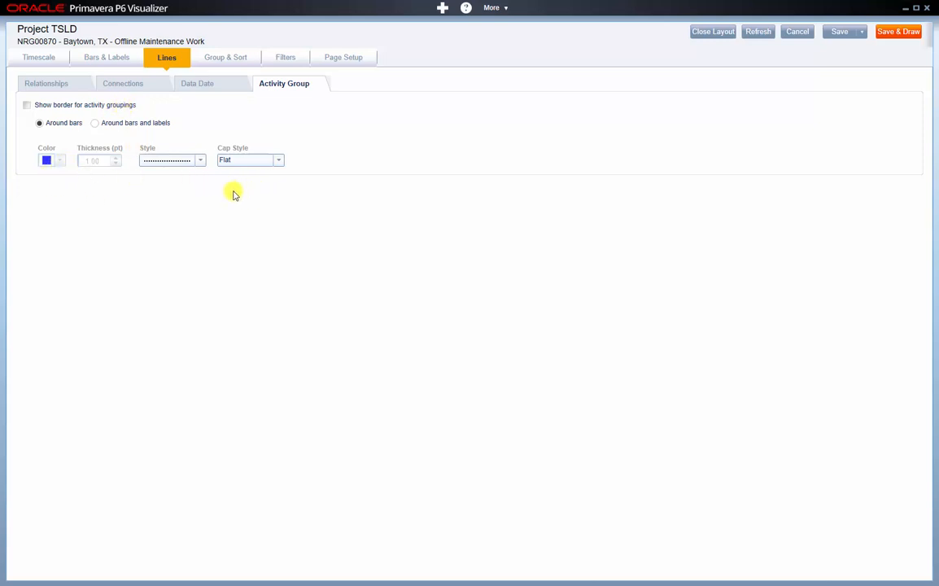
- Group the layout's activities by WBS
click(233, 62)
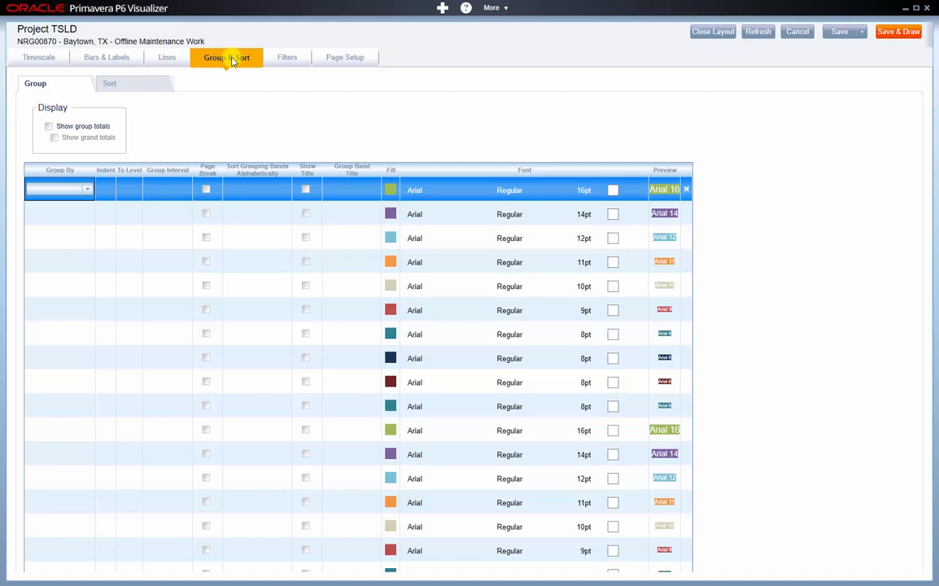
click(82, 191)
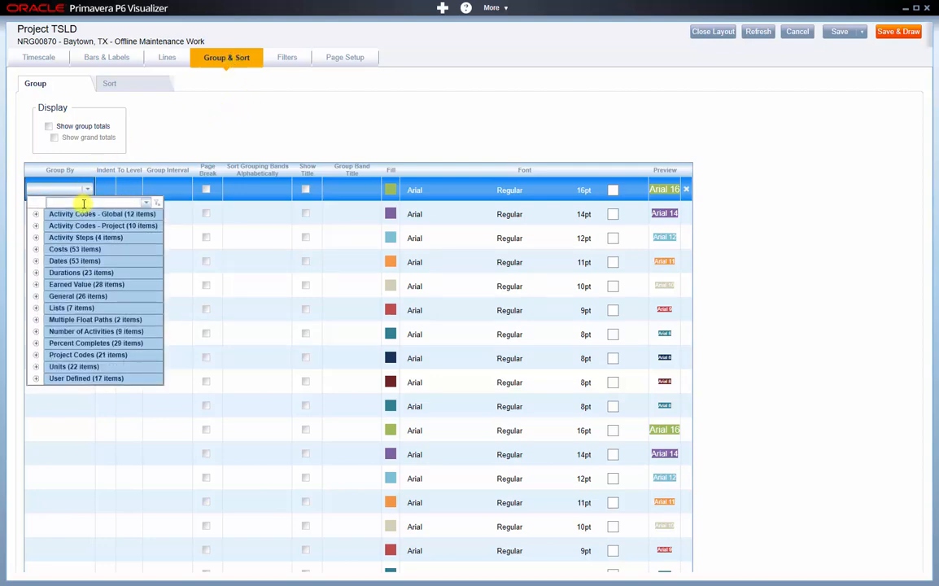
text(wbs)
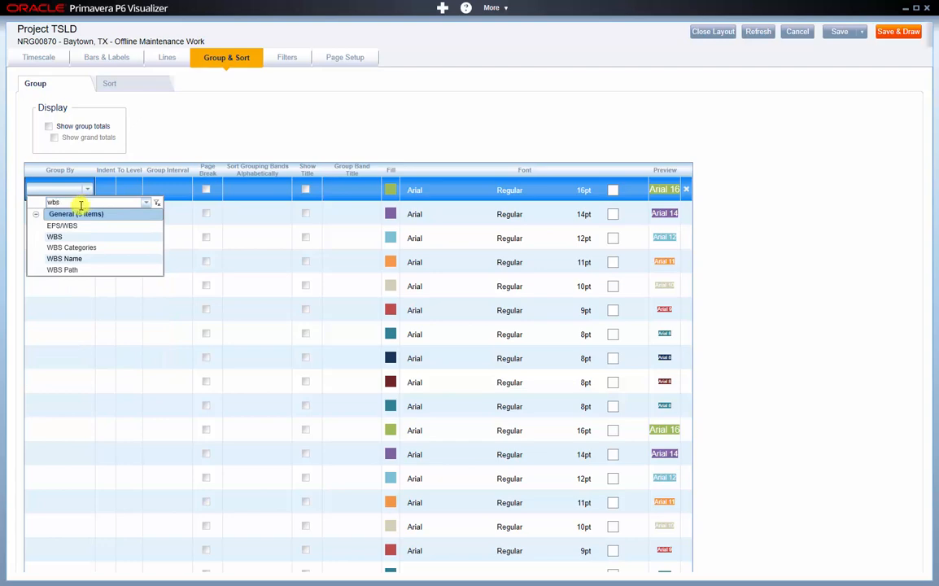
click(55, 237)
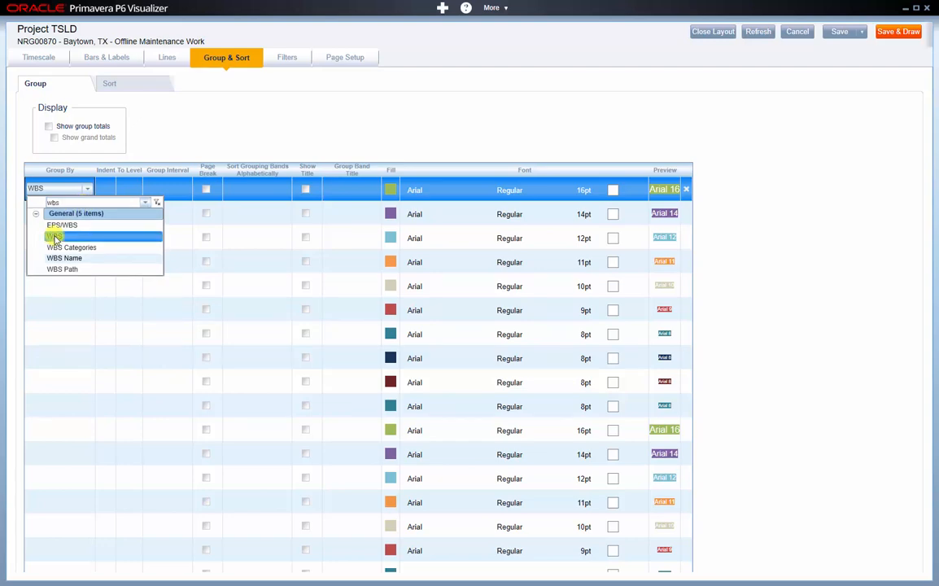
click(167, 190)
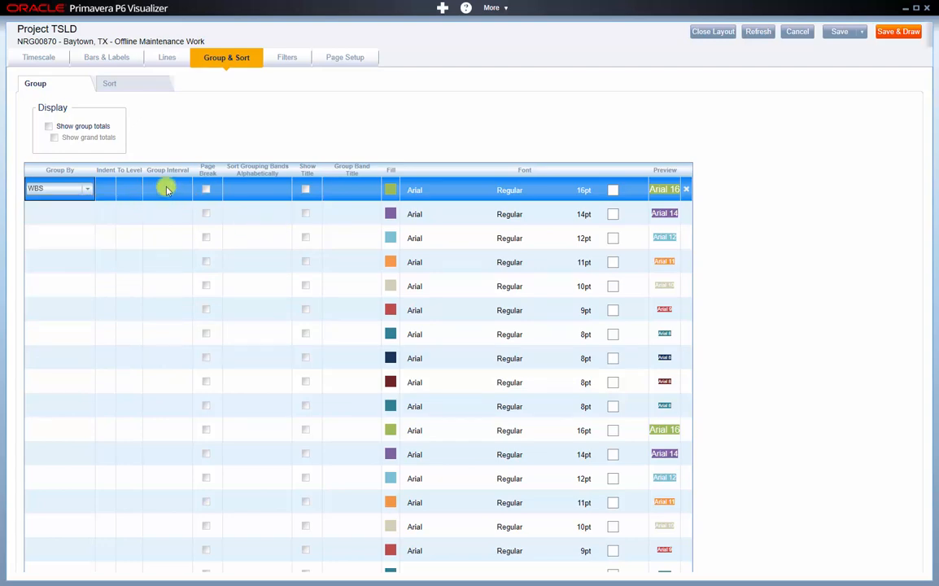
- Try an ascending Activity ID sort rule for the layout and delete it
click(140, 83)
click(51, 106)
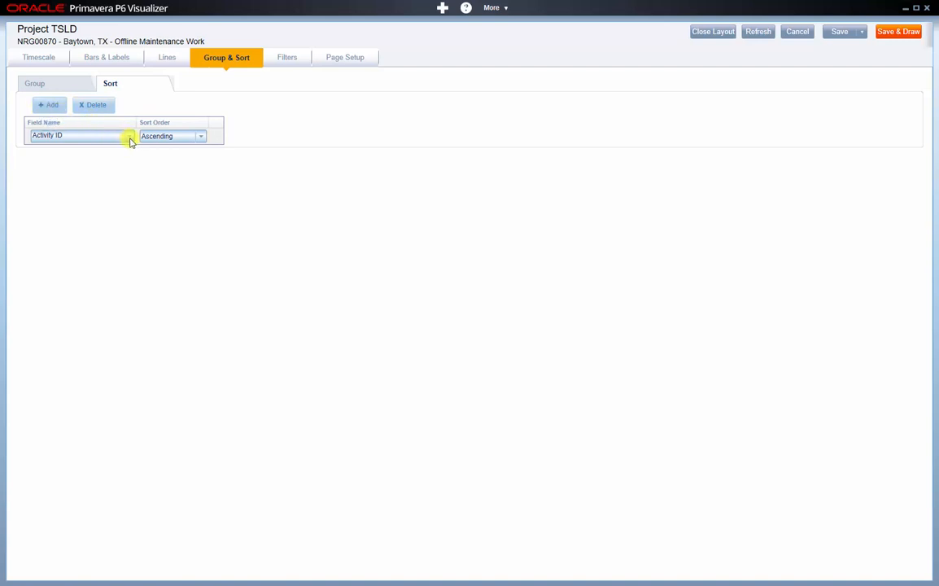
click(101, 106)
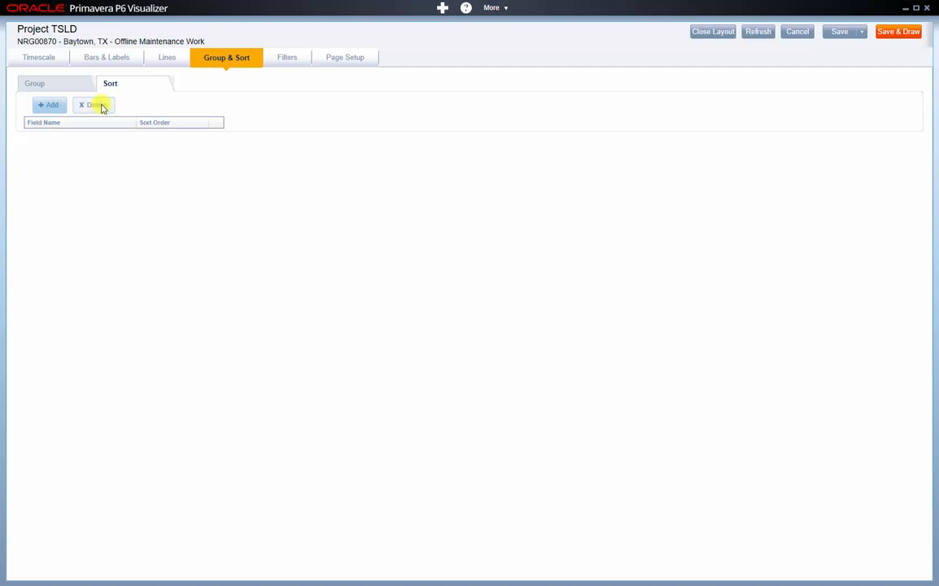
- Try building a user filter with an Activity Type equals rule, and delete the filter
click(285, 59)
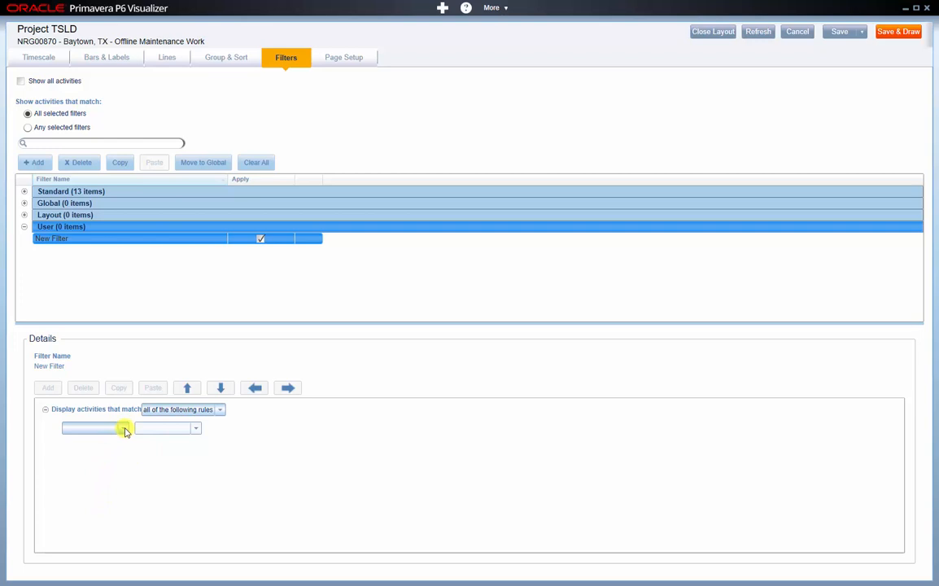
click(125, 430)
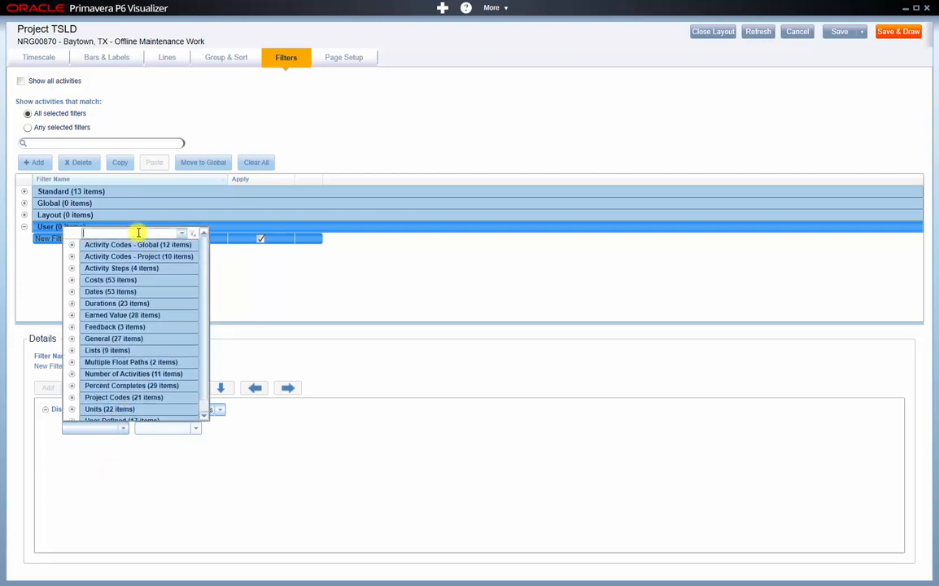
text(activ)
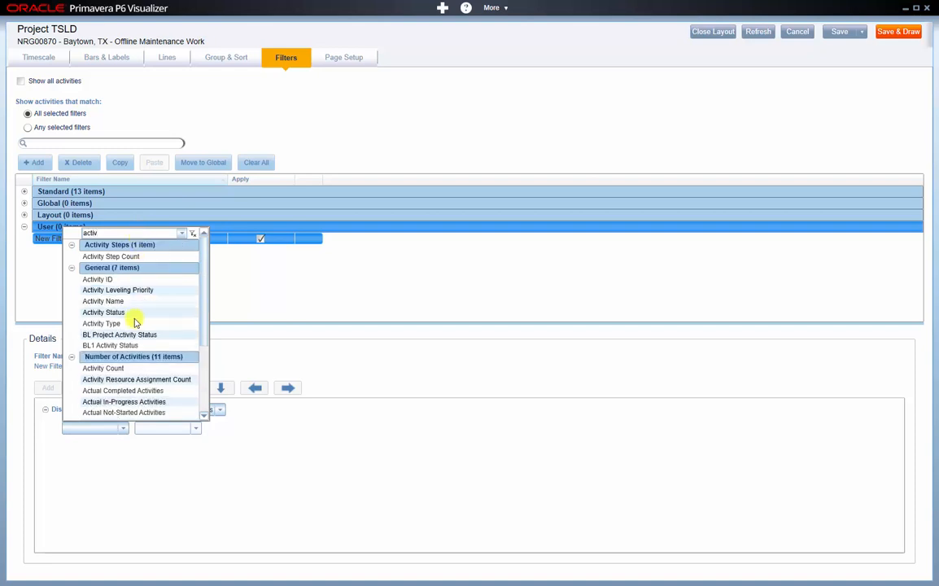
click(128, 323)
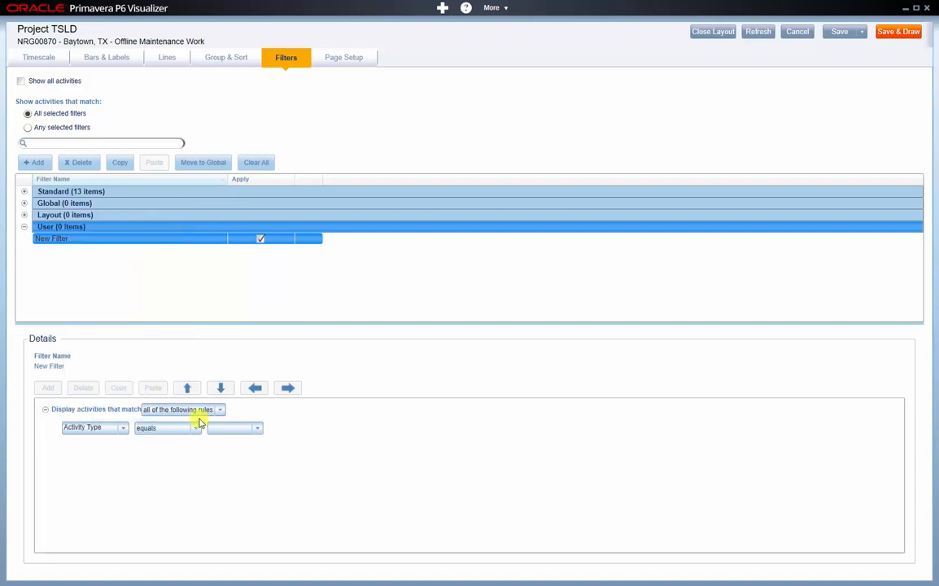
click(233, 429)
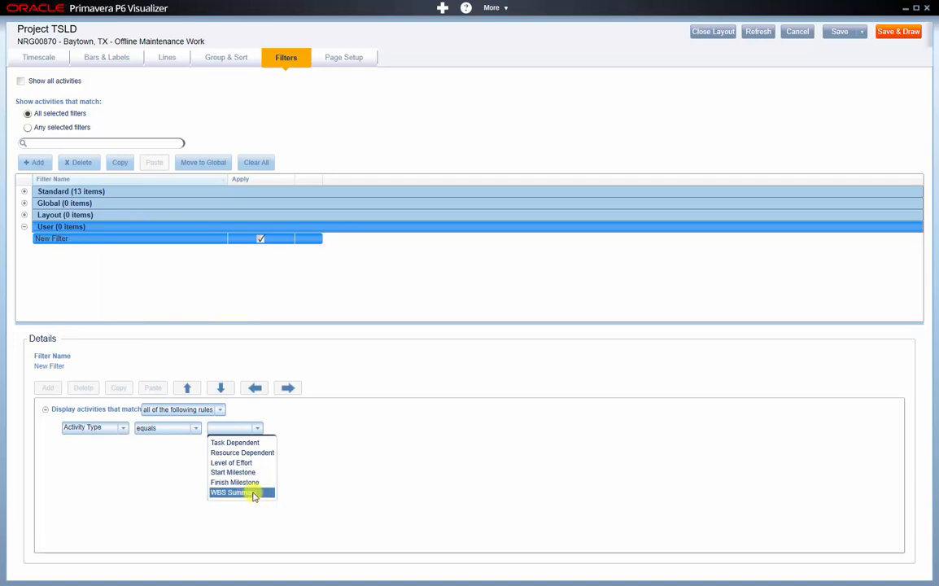
click(87, 167)
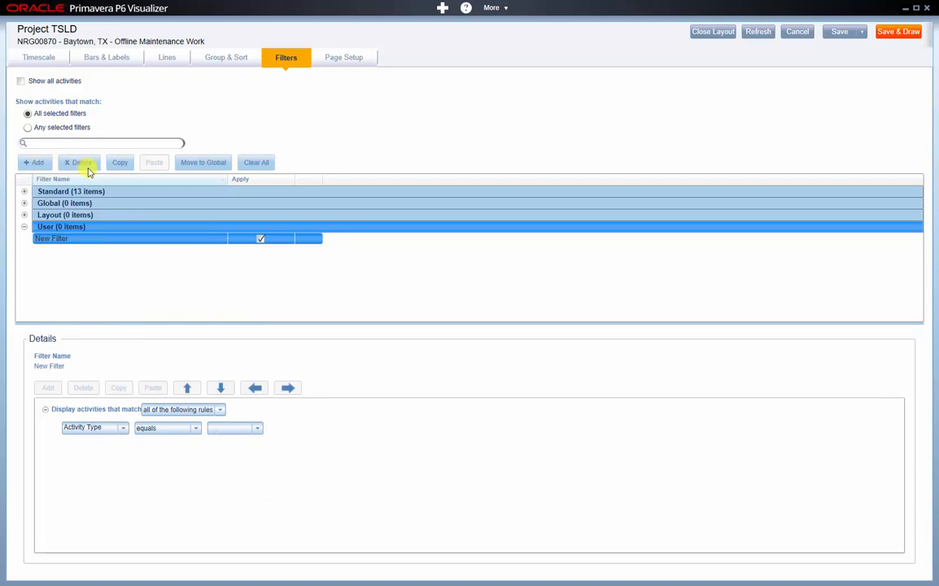
click(309, 238)
click(465, 341)
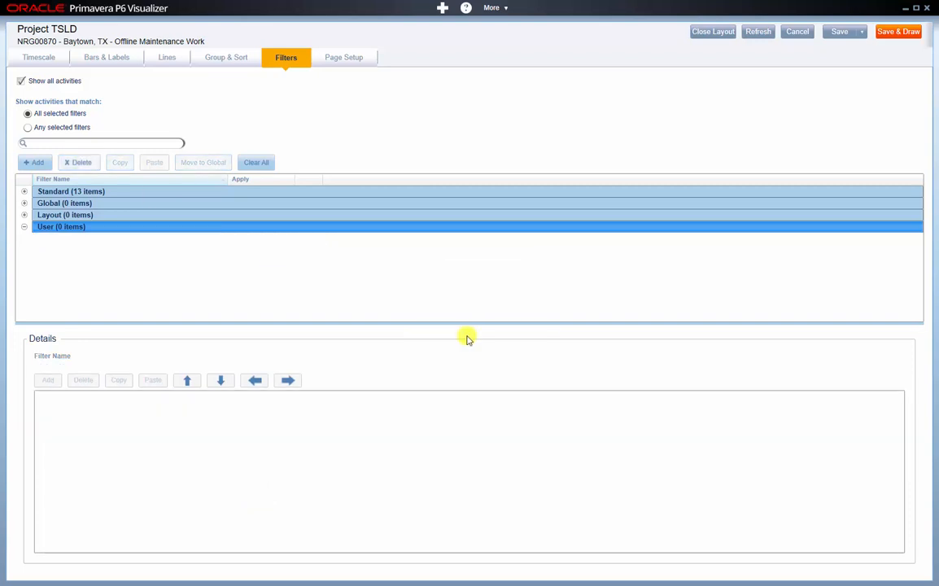
- Set the page's paper size to A3 and scale the timescale to 1 horizontal sheet
click(345, 60)
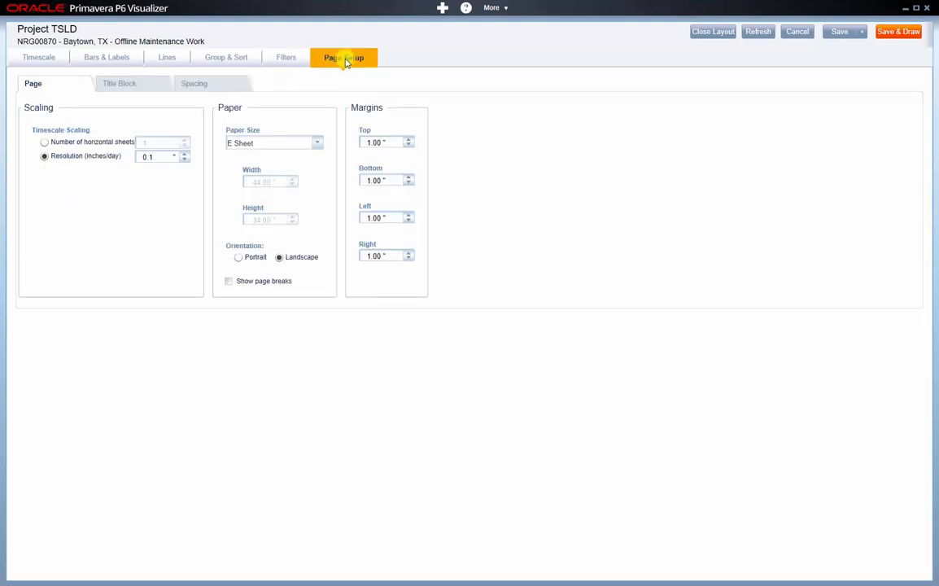
click(317, 143)
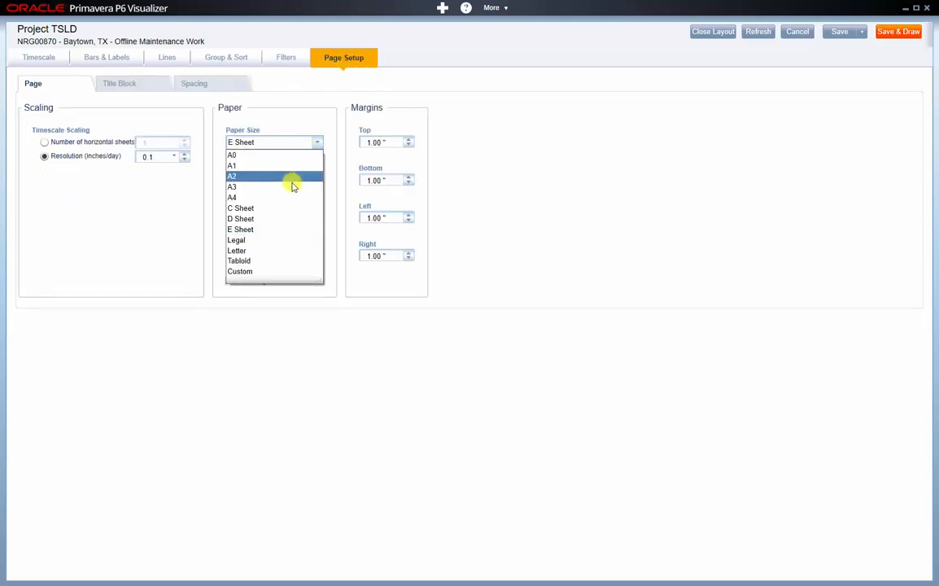
click(291, 186)
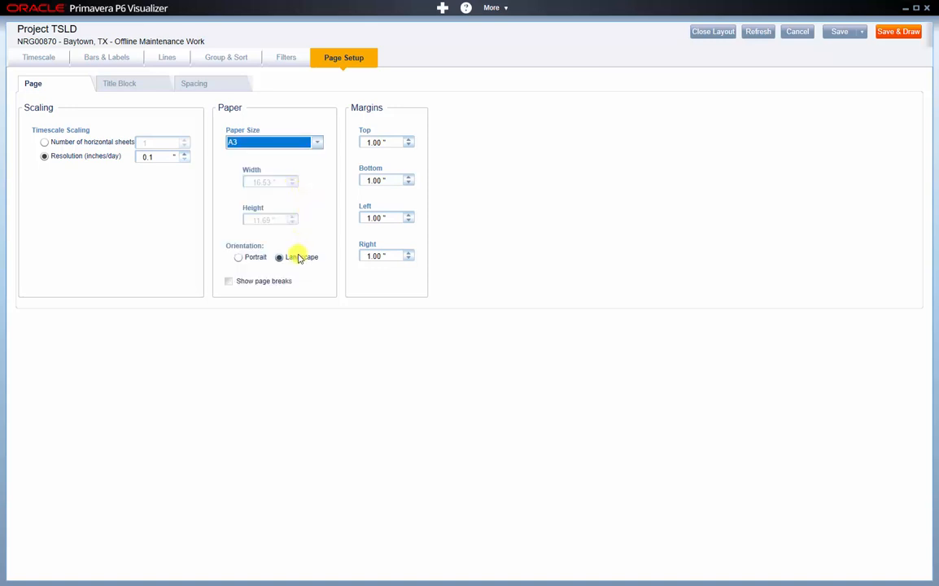
click(79, 142)
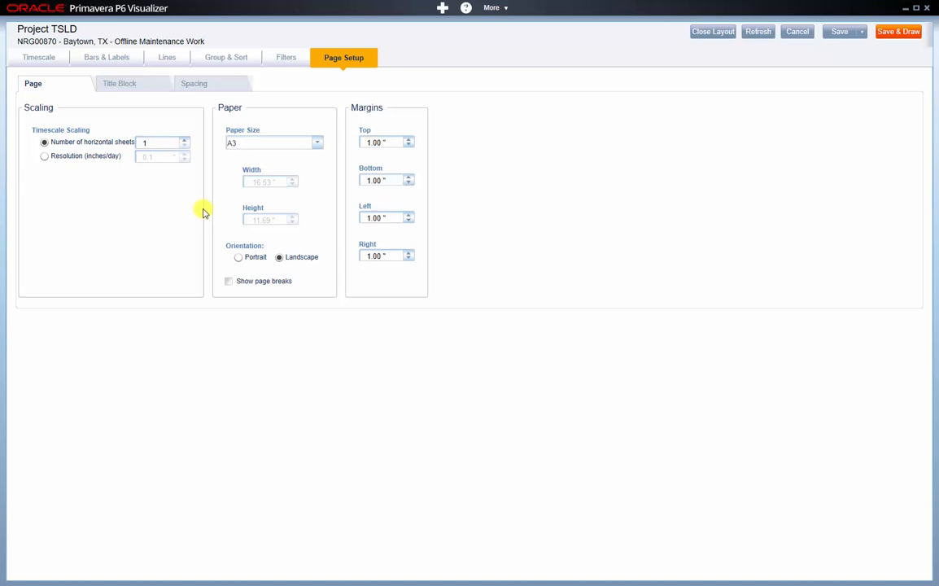
- Set the title block's header to show on the first page
click(122, 84)
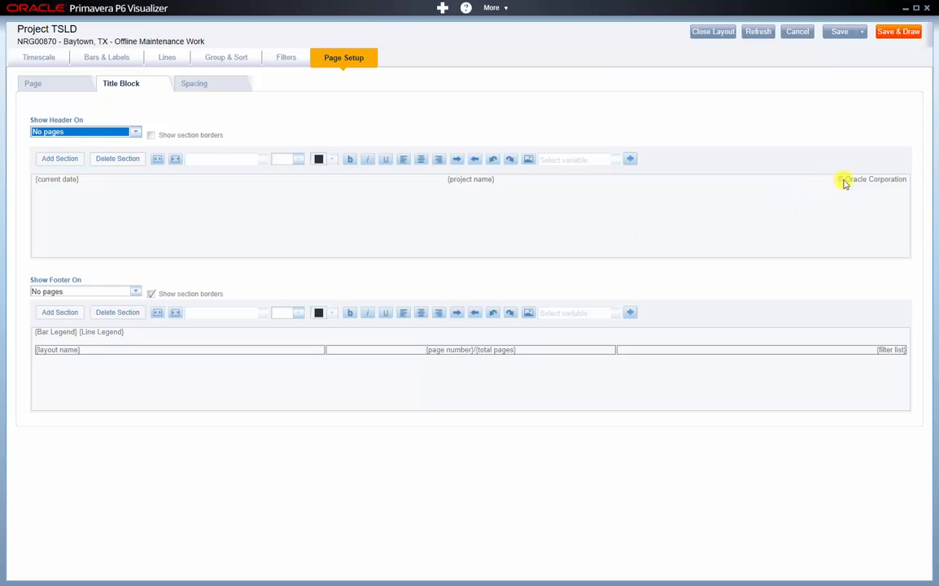
click(134, 132)
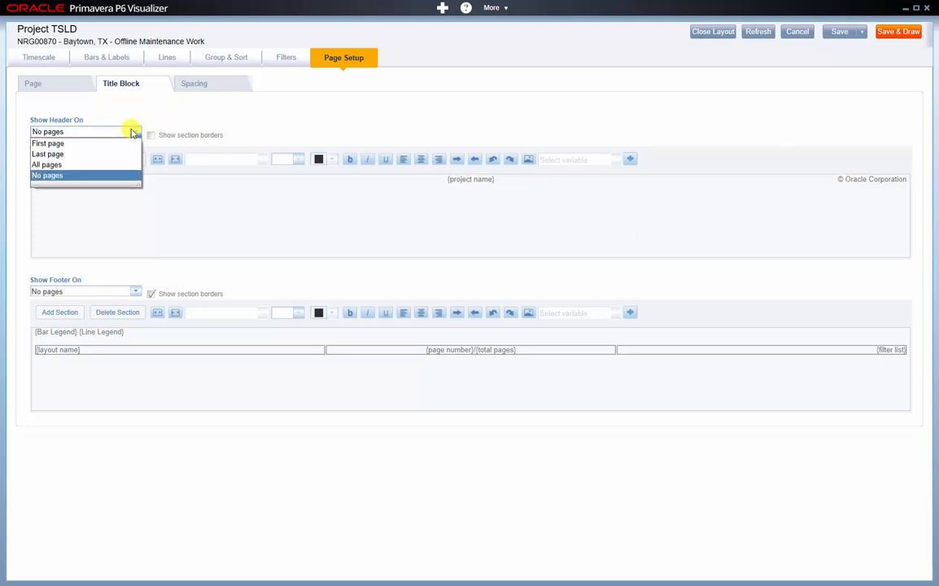
click(122, 144)
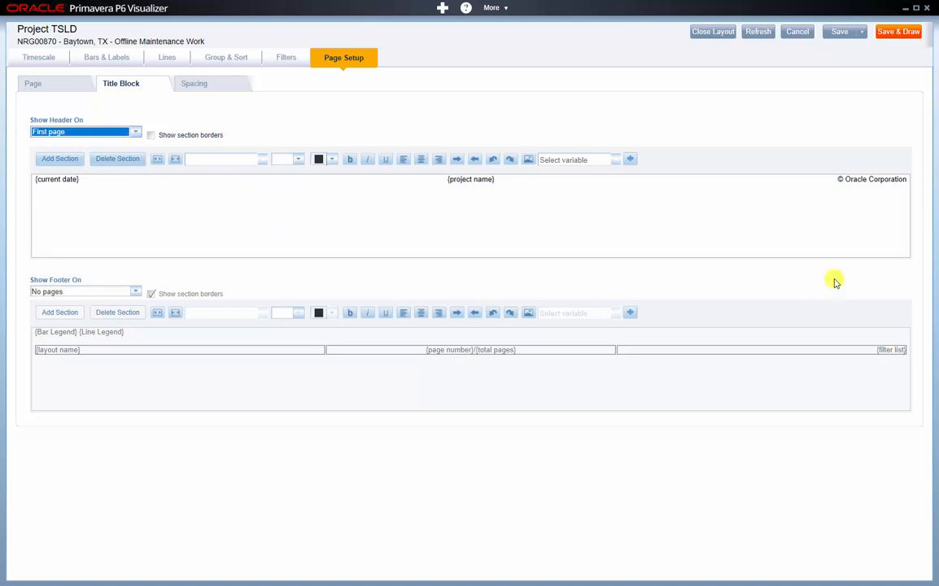
- Replace the Oracle Corporation text in the header with the Data Date variable
drag(840, 179, 893, 181)
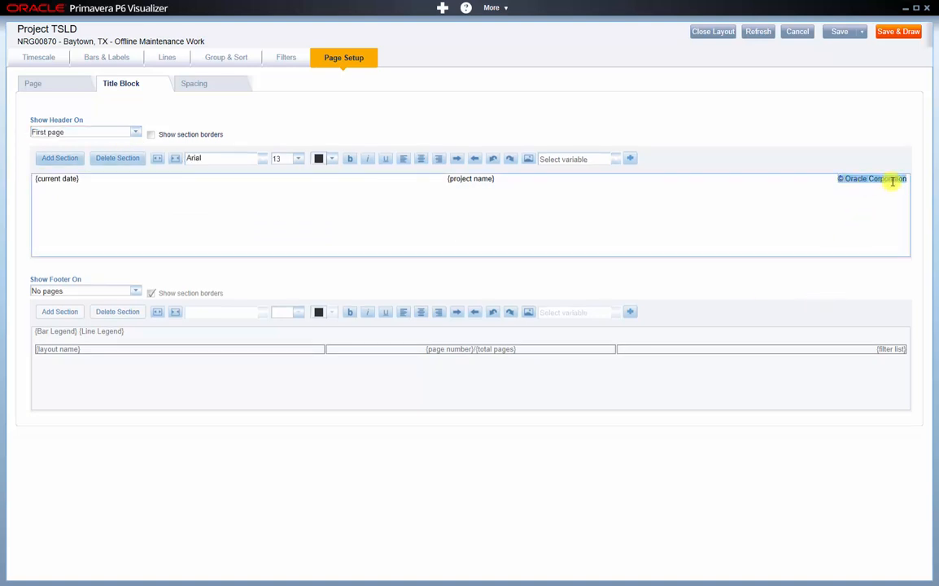
key(Delete)
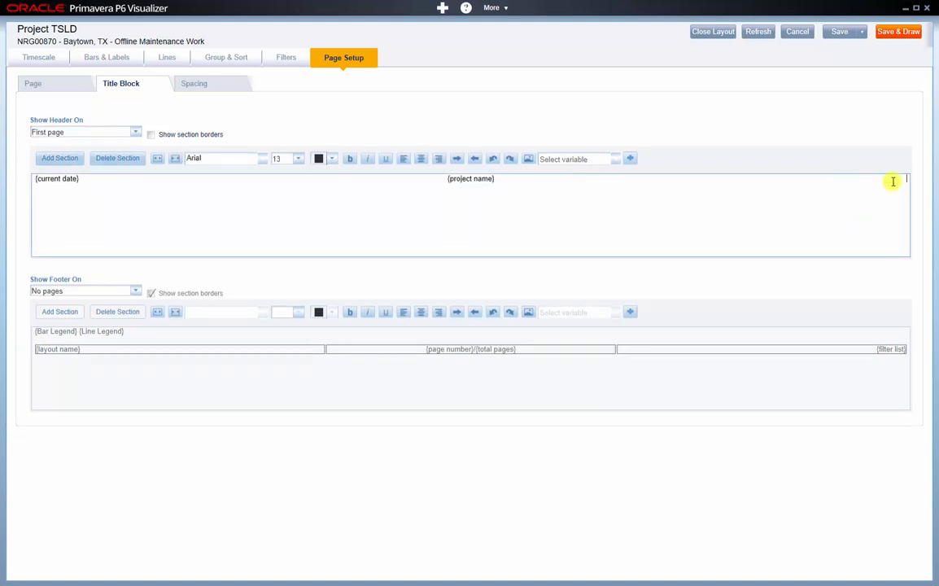
click(615, 160)
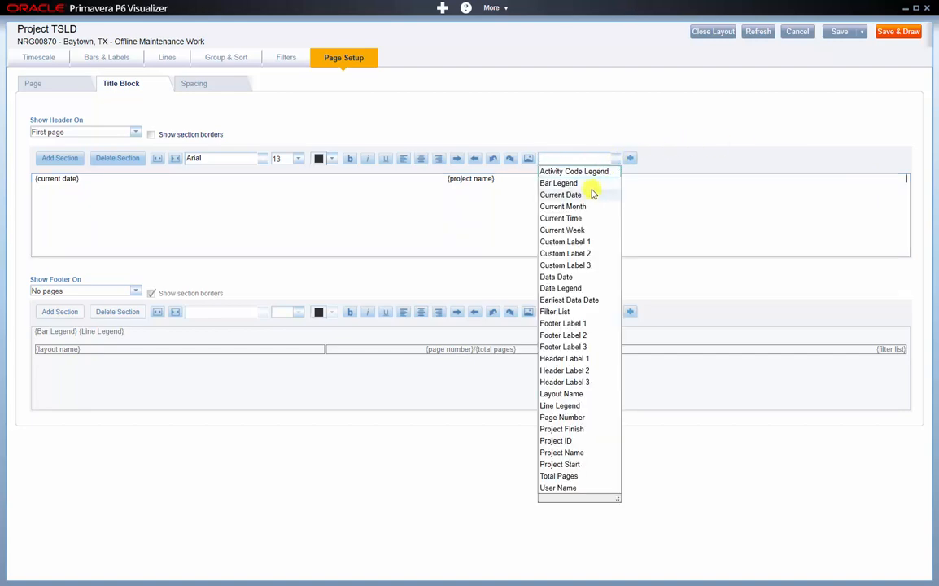
click(562, 277)
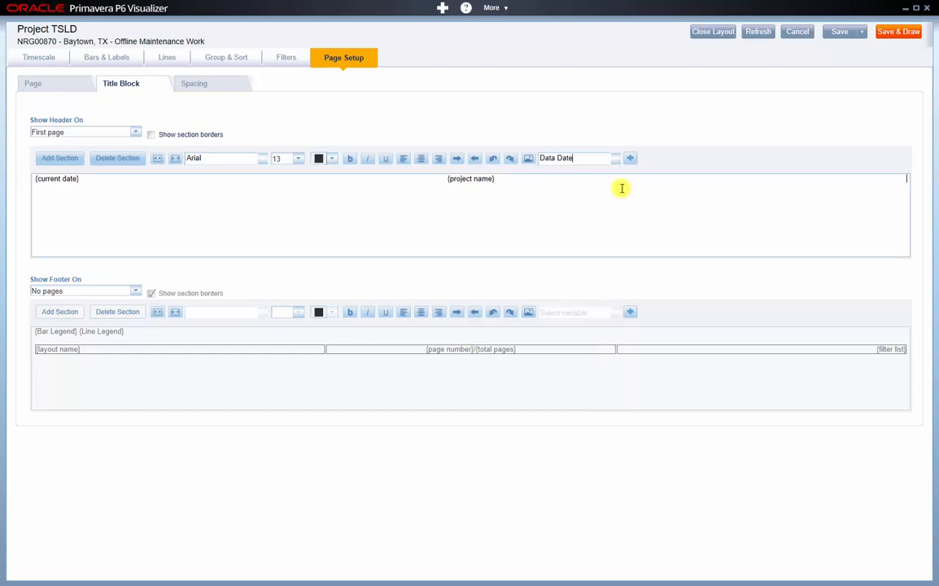
click(631, 160)
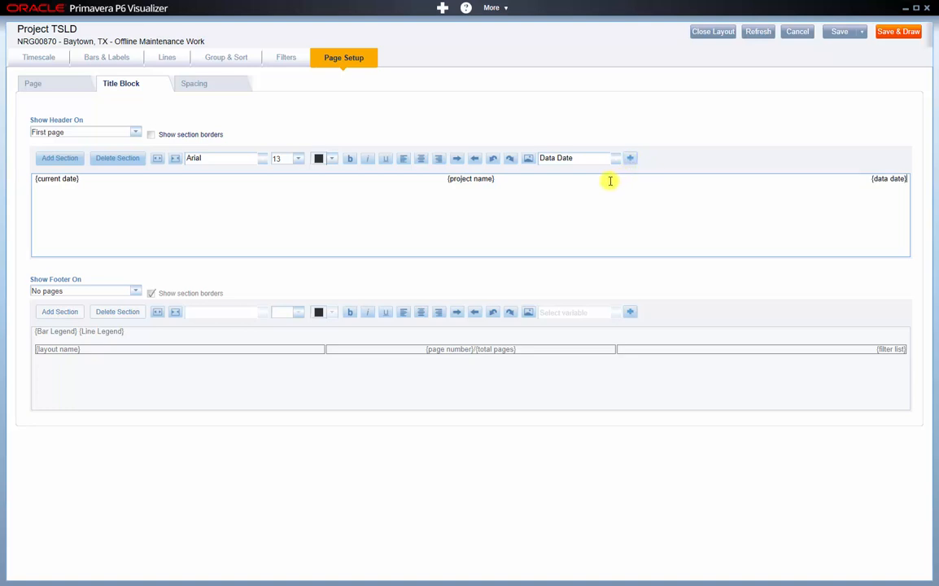
- Save the layout and draw the diagram to review its activities and relationship lines
click(898, 33)
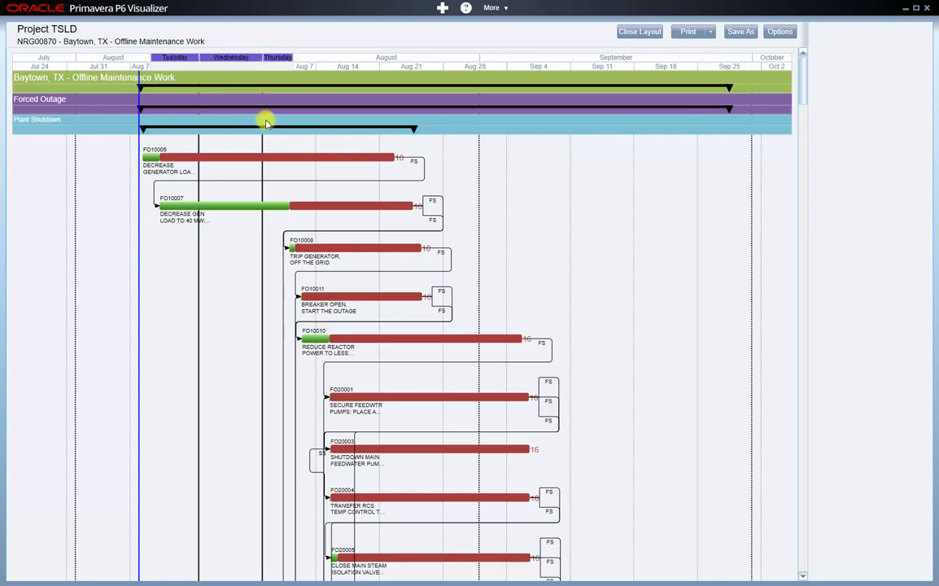
scroll(267, 122, down, 2)
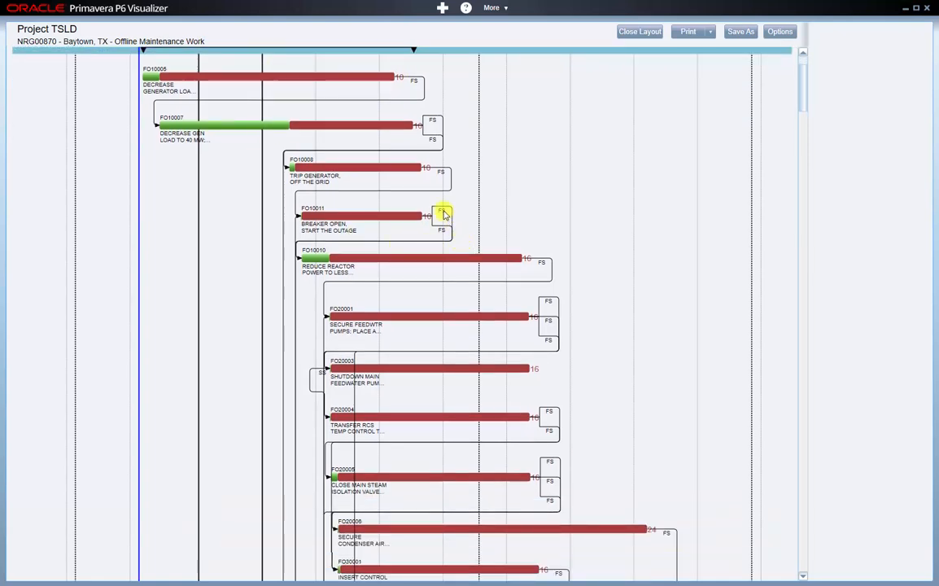
scroll(331, 258, down, 3)
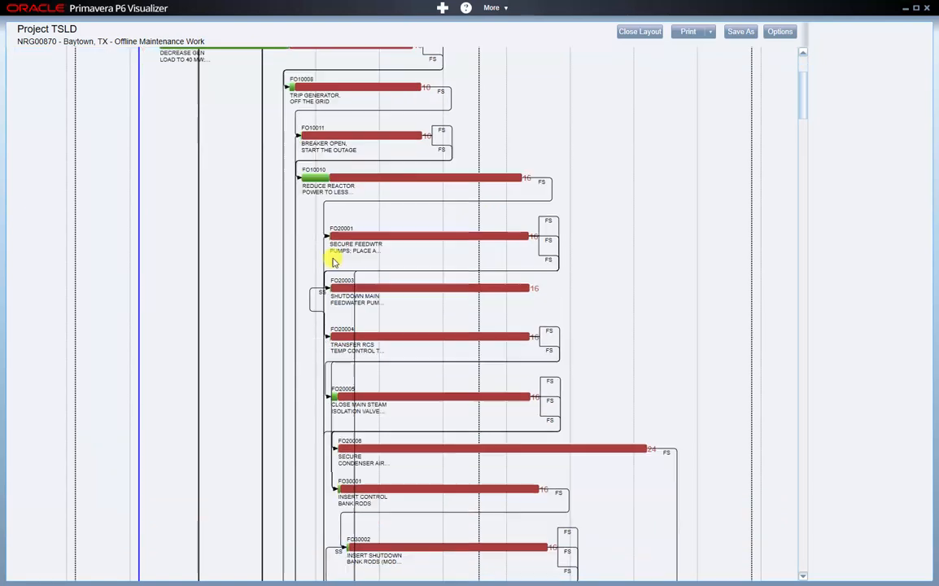
scroll(310, 269, up, 5)
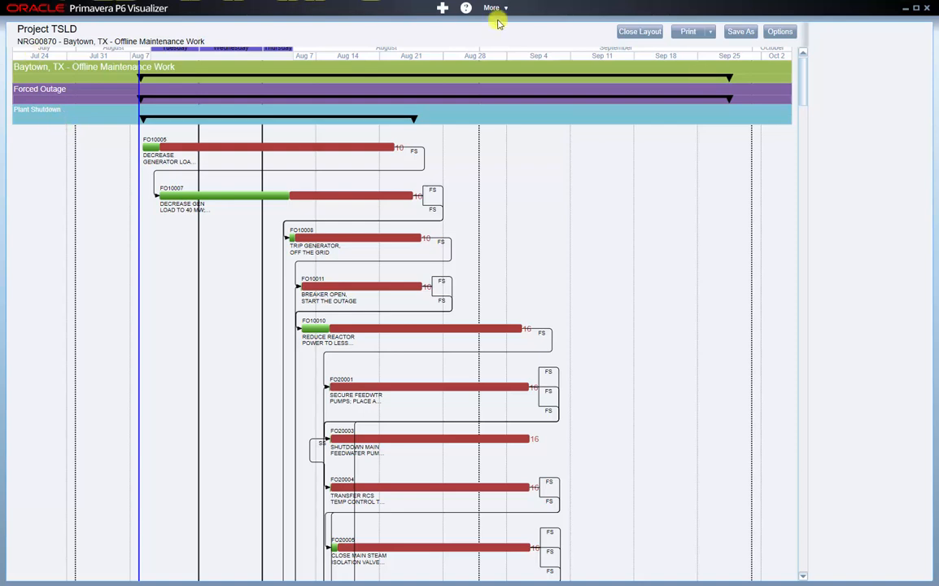
- Preview the diagram for printing and examine the header and the printed pages
click(709, 38)
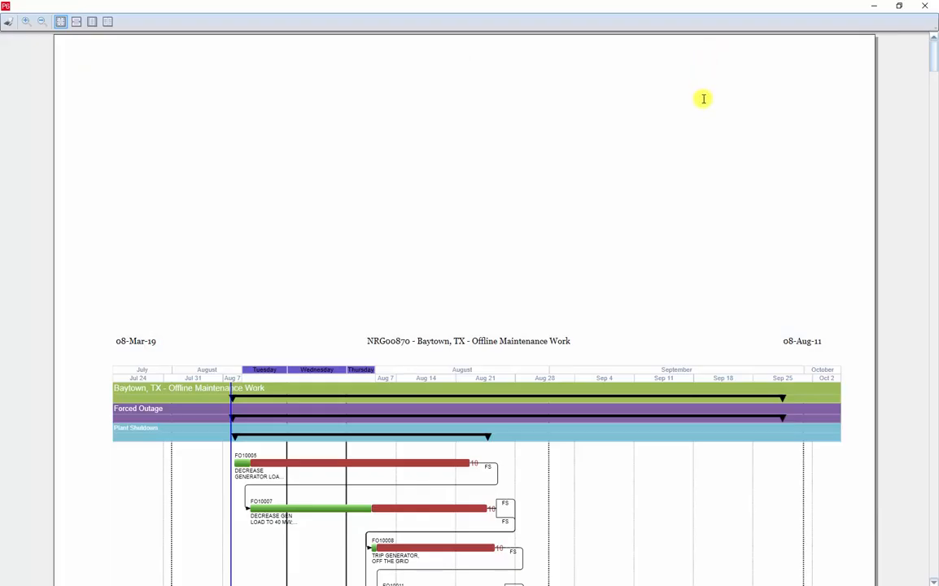
scroll(717, 145, down, 1)
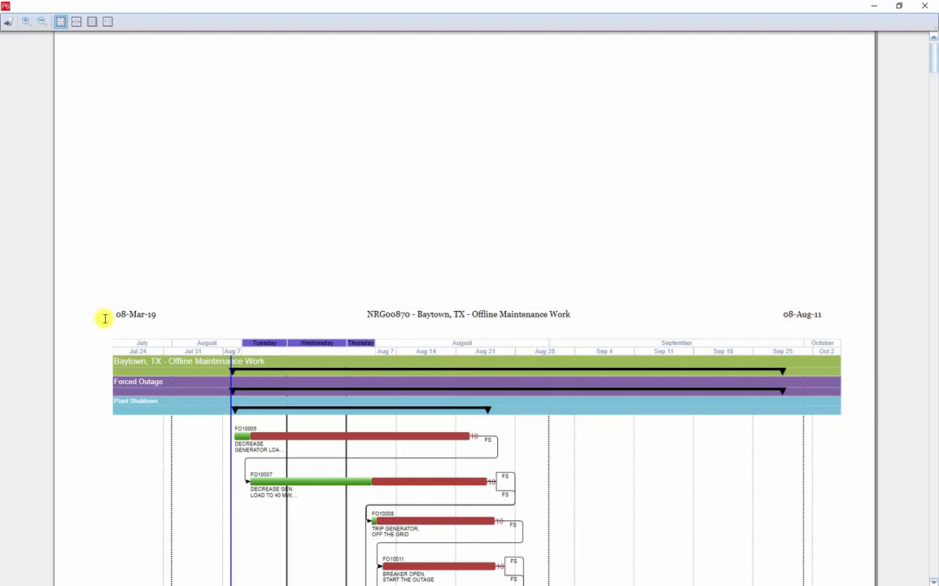
scroll(463, 173, down, 1)
scroll(462, 176, down, 4)
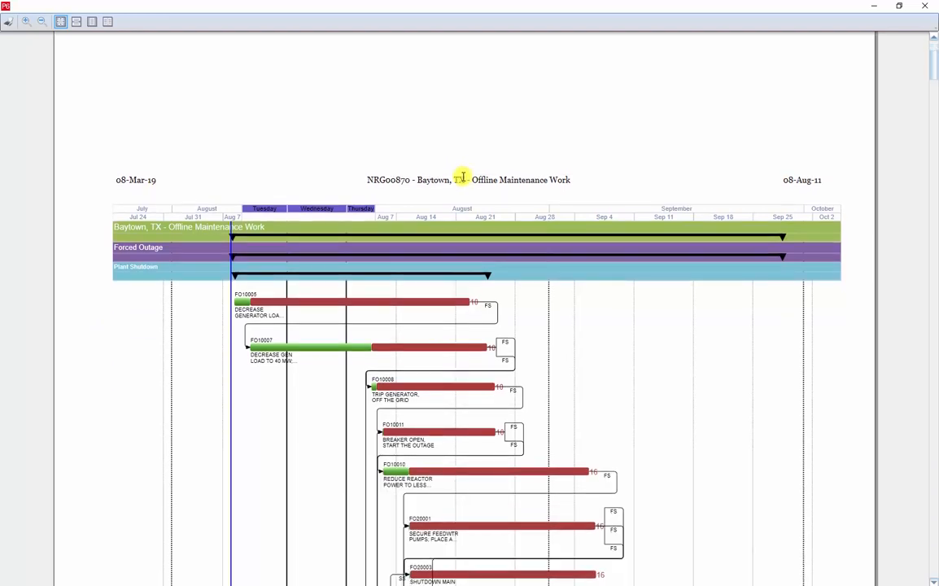
scroll(472, 172, down, 2)
scroll(482, 163, down, 15)
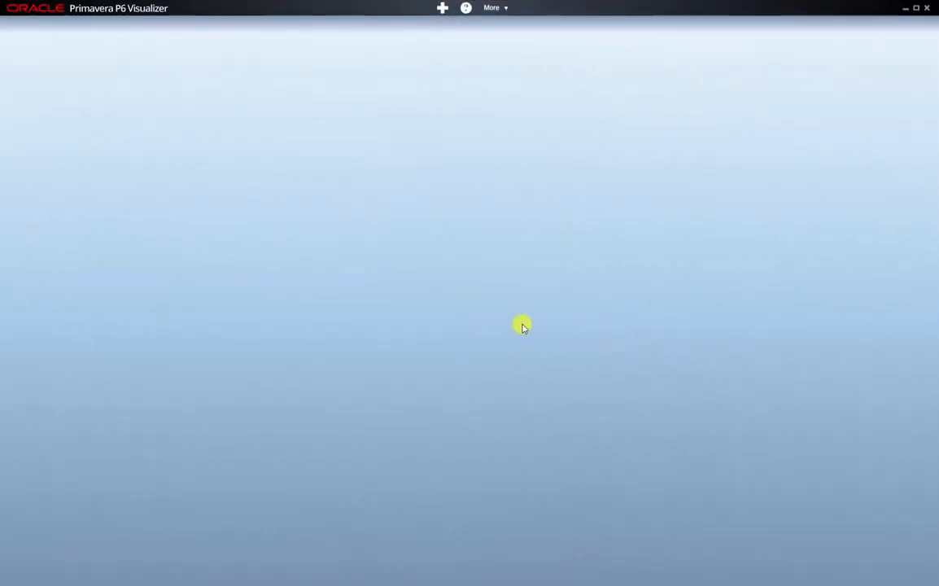
- Start a new Gantt diagram and select project NRG00870 for it
click(444, 10)
click(460, 40)
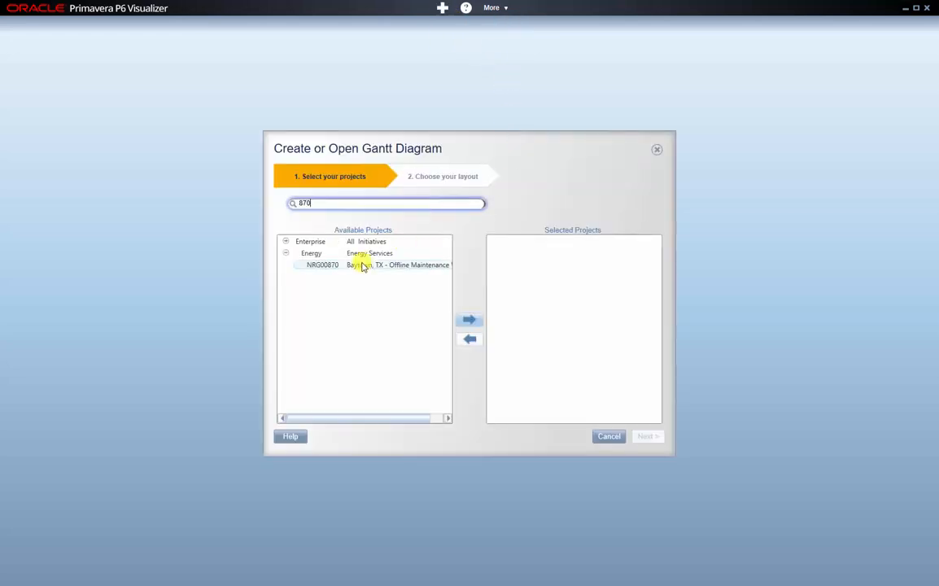
click(361, 265)
click(470, 324)
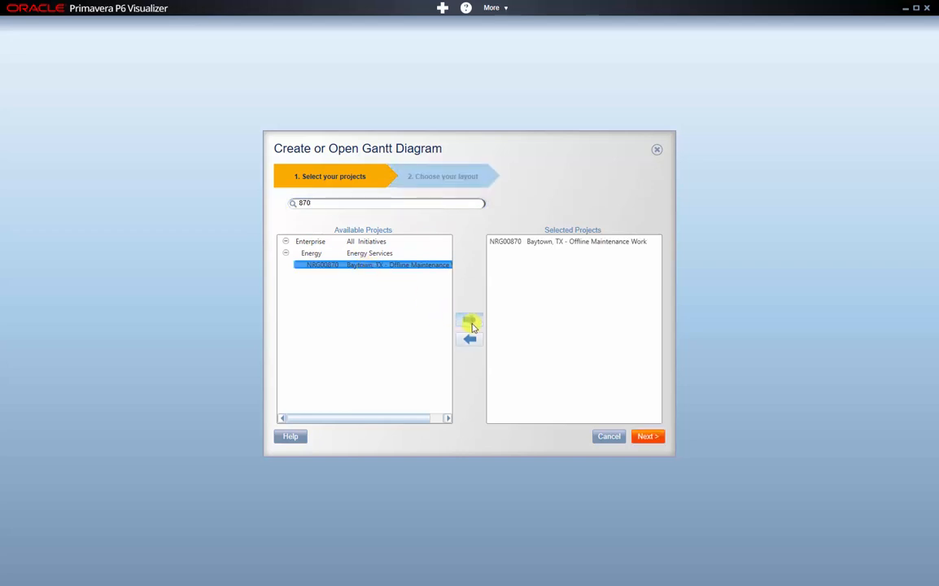
click(646, 436)
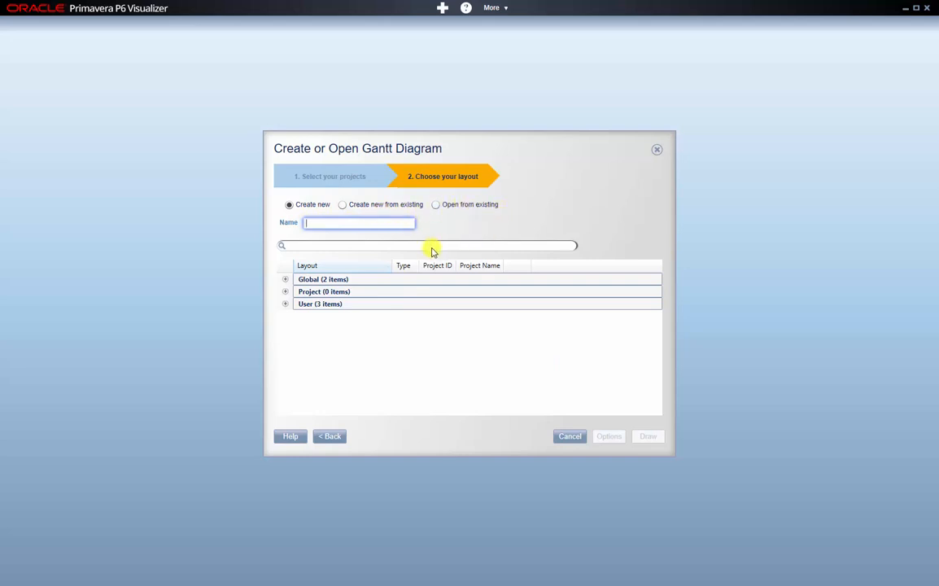
click(343, 206)
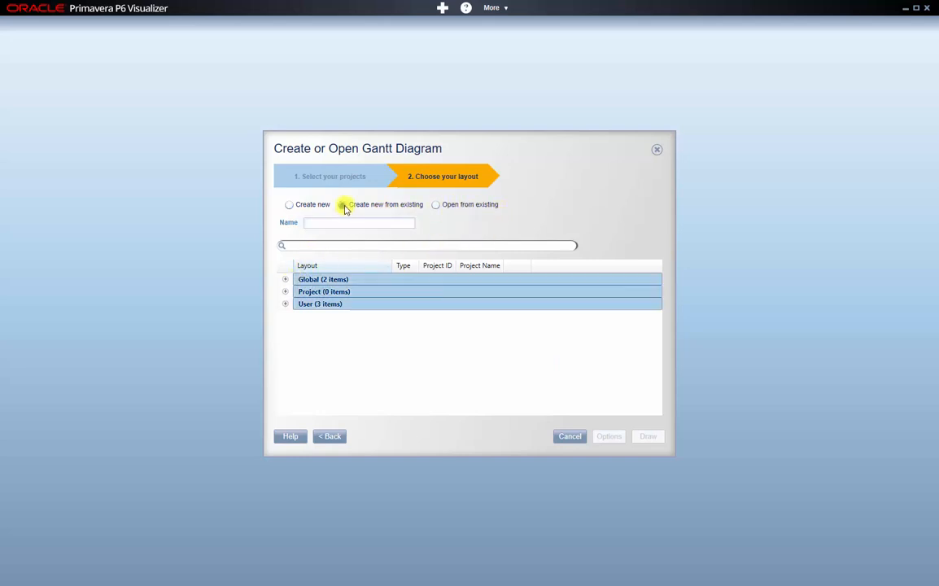
click(284, 279)
click(285, 330)
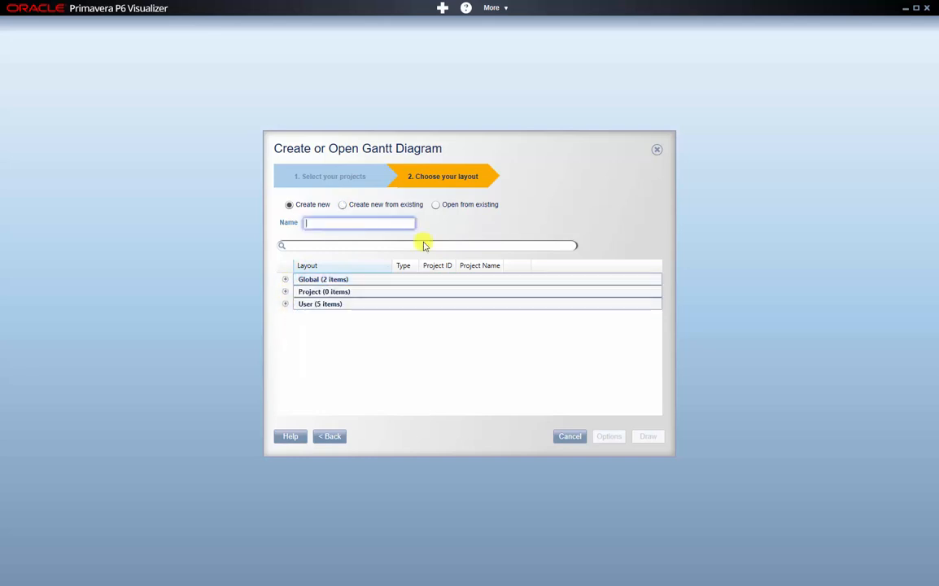
- Create and draw a Gantt layout named 870 Gantt from the existing global layout Baseline vs. Current
click(342, 205)
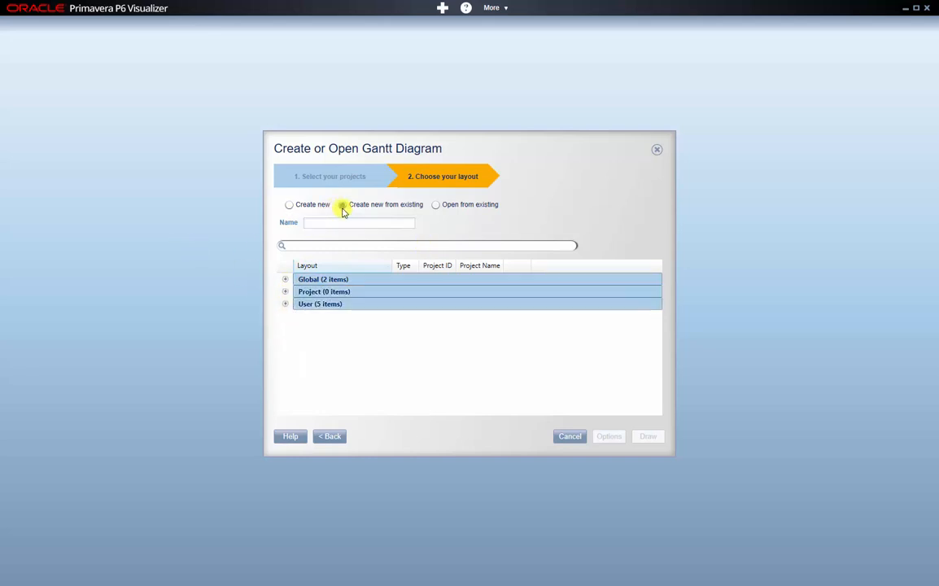
click(346, 223)
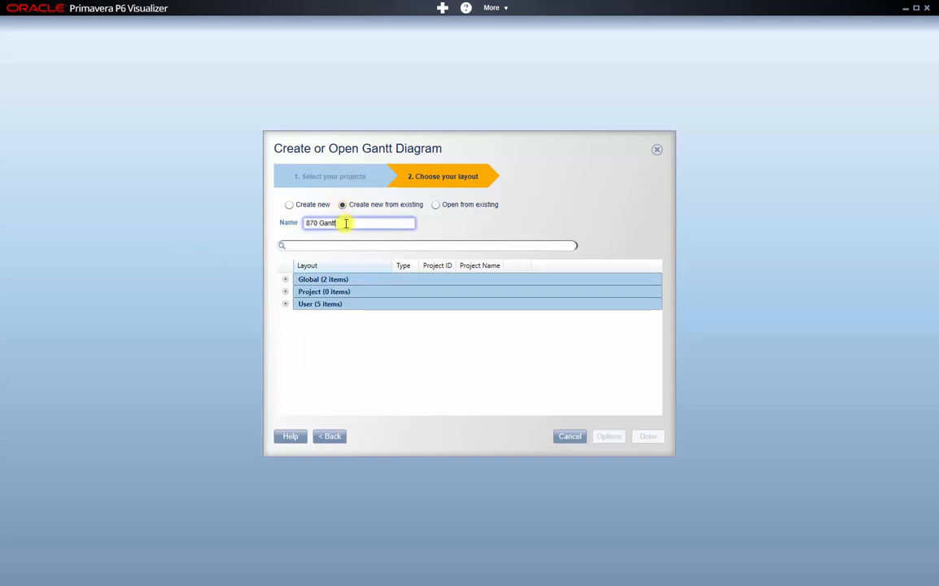
click(286, 281)
click(335, 293)
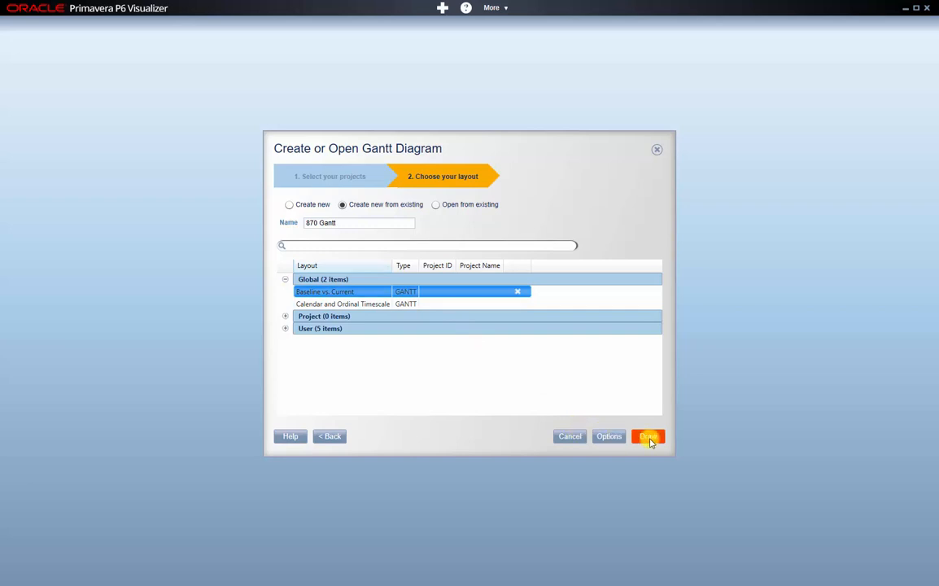
click(649, 437)
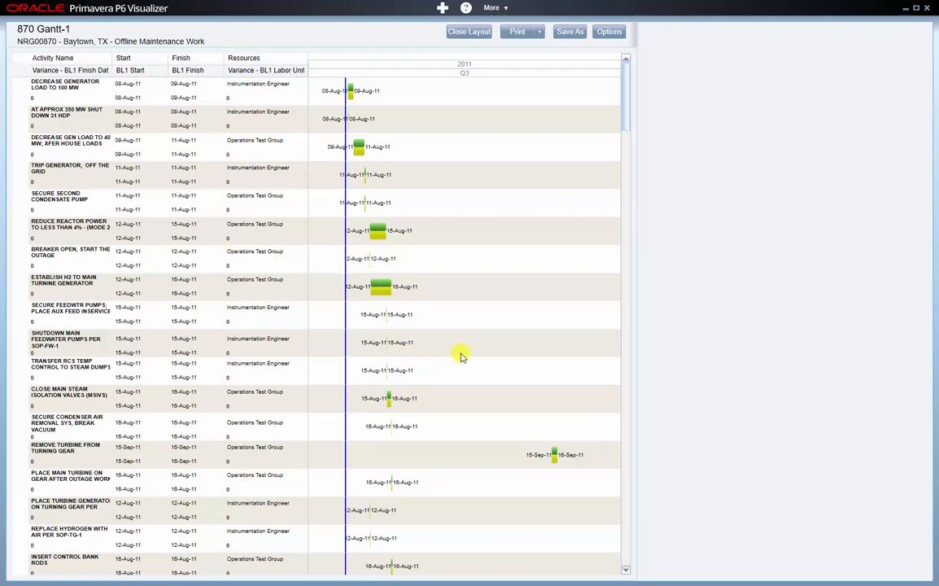
- Open the Gantt layout's options and replace the Variance - BL1 Finish Date grid field with Variance - BL Project Finish Date
click(606, 33)
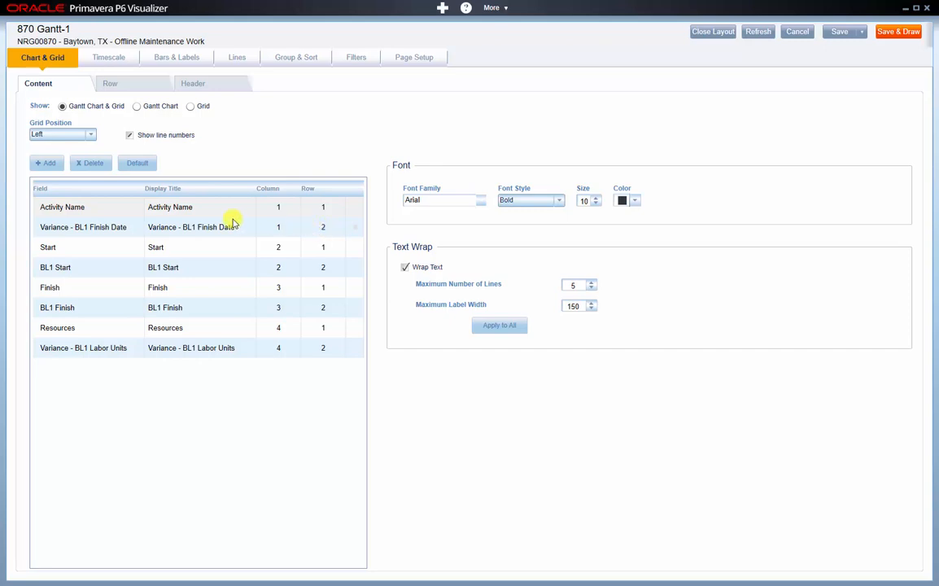
click(134, 230)
click(134, 228)
click(135, 227)
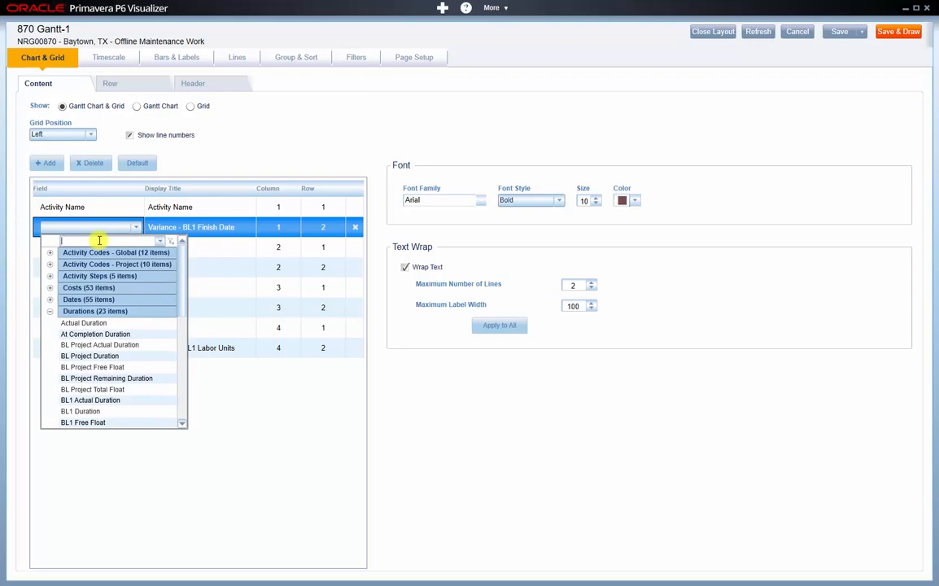
text(vari)
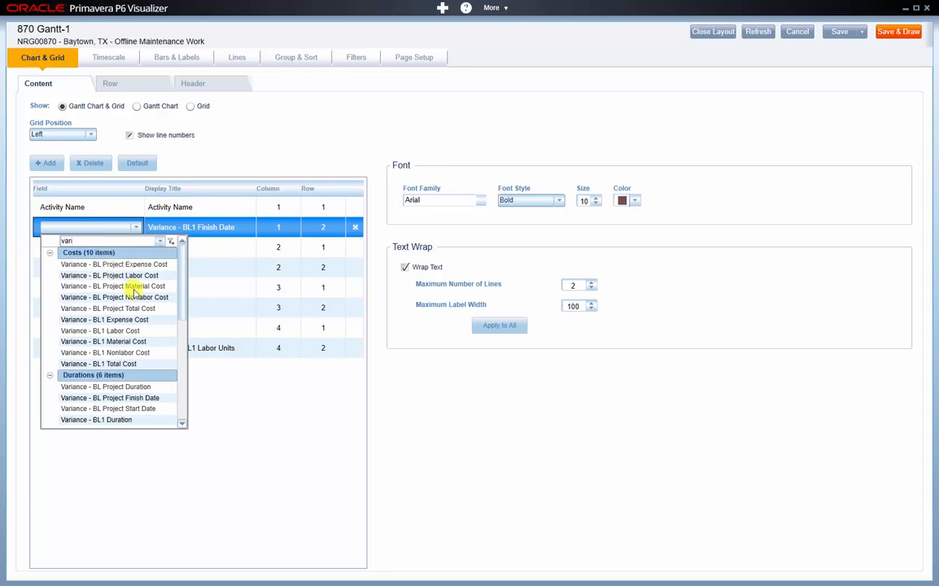
scroll(135, 298, down, 1)
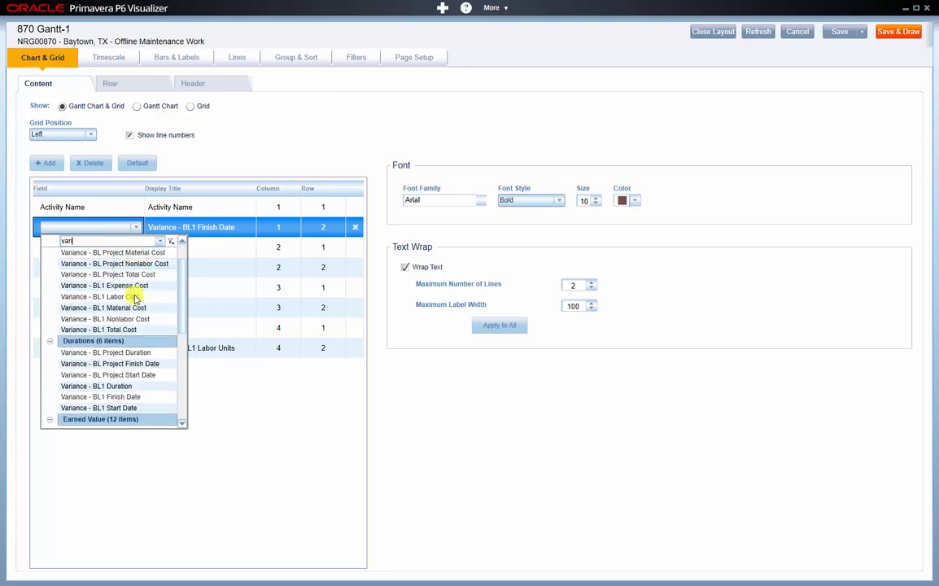
click(141, 364)
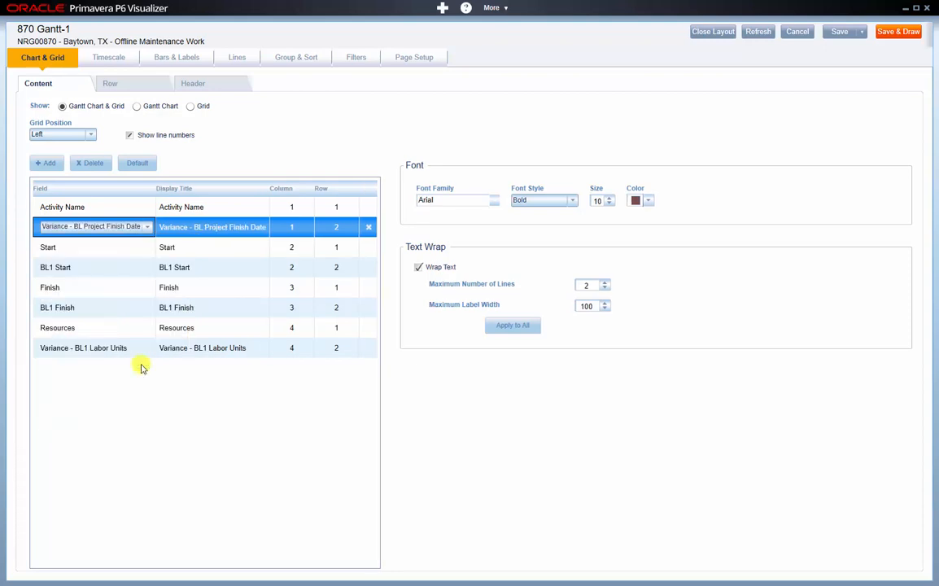
- Change the display title of the Variance - BL Project Finish Date field to Variance vs BL
click(216, 228)
key(ctrl+a)
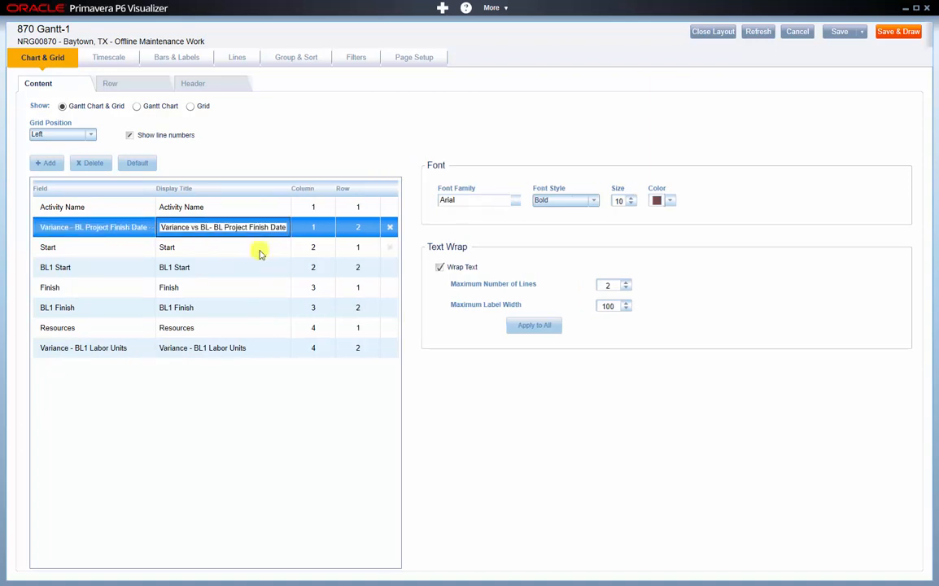
text(Variance vs BL)
key(Tab)
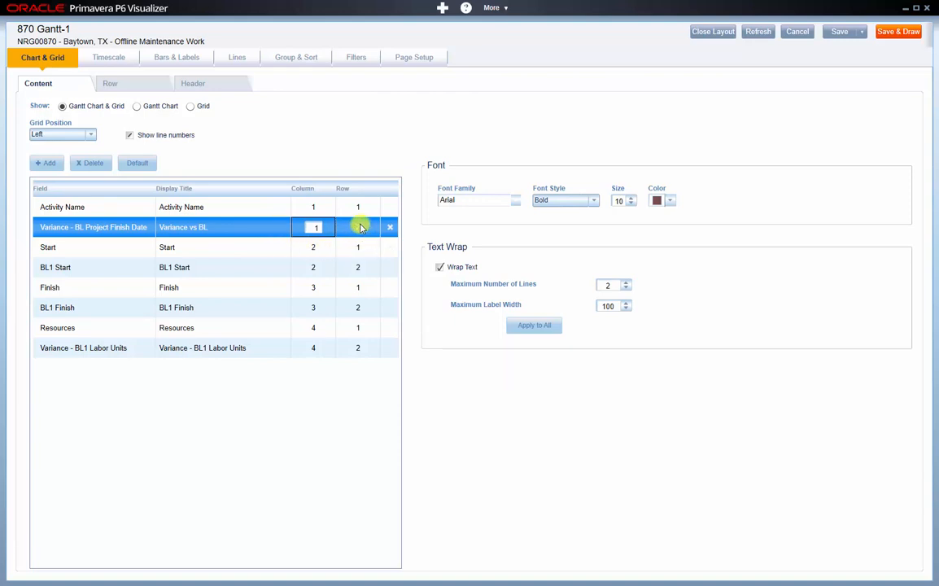
- Replace the remaining BL1 start, finish and labor units variance fields with their BL Project equivalents, and set the labor units variance to row 1
click(135, 268)
click(216, 350)
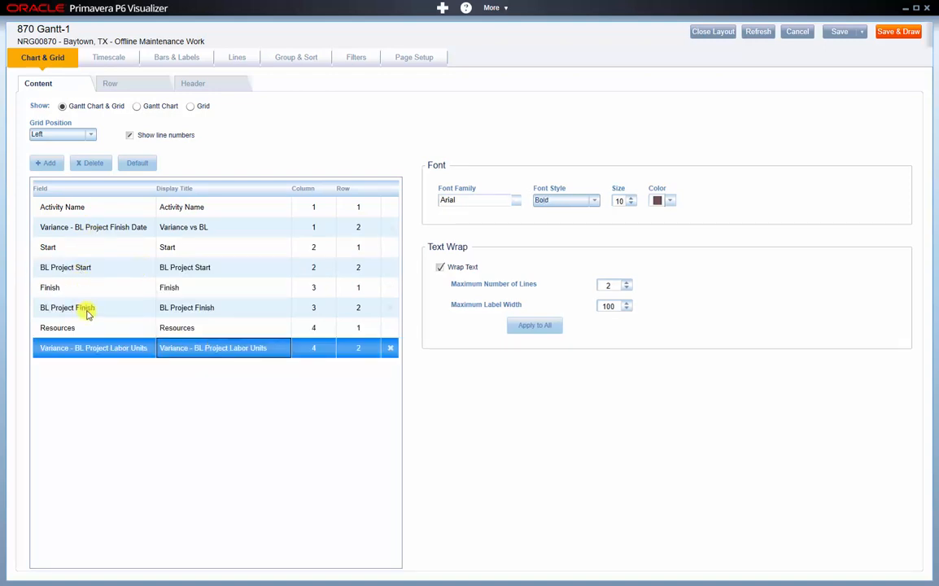
click(359, 350)
click(360, 353)
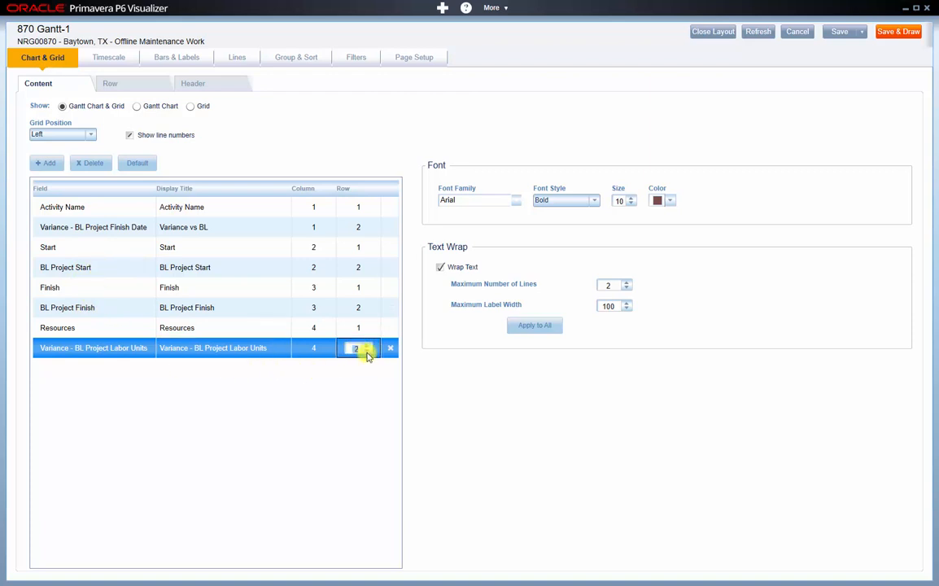
click(367, 353)
click(319, 345)
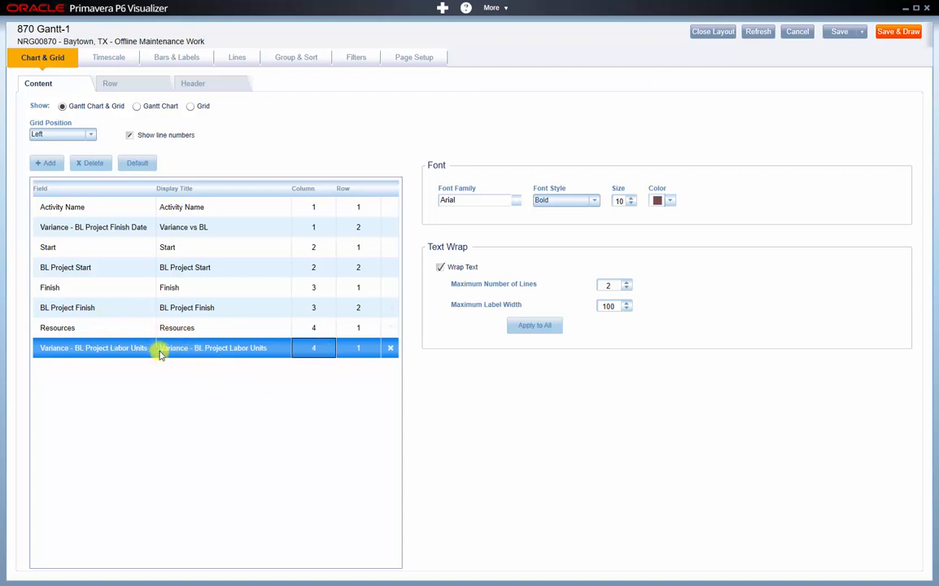
- Move the Resources grid field to row 2 of column 4 and redraw the Gantt layout
click(896, 33)
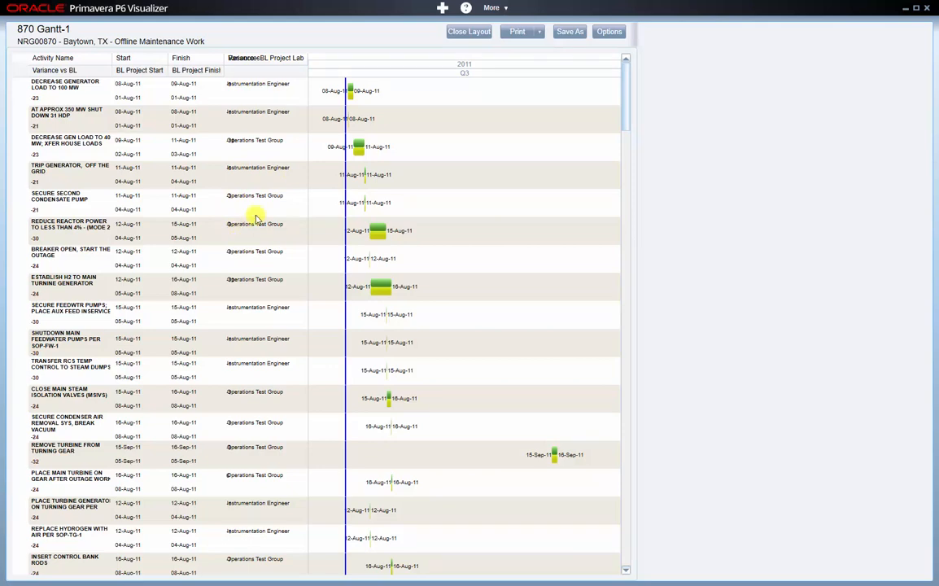
click(609, 32)
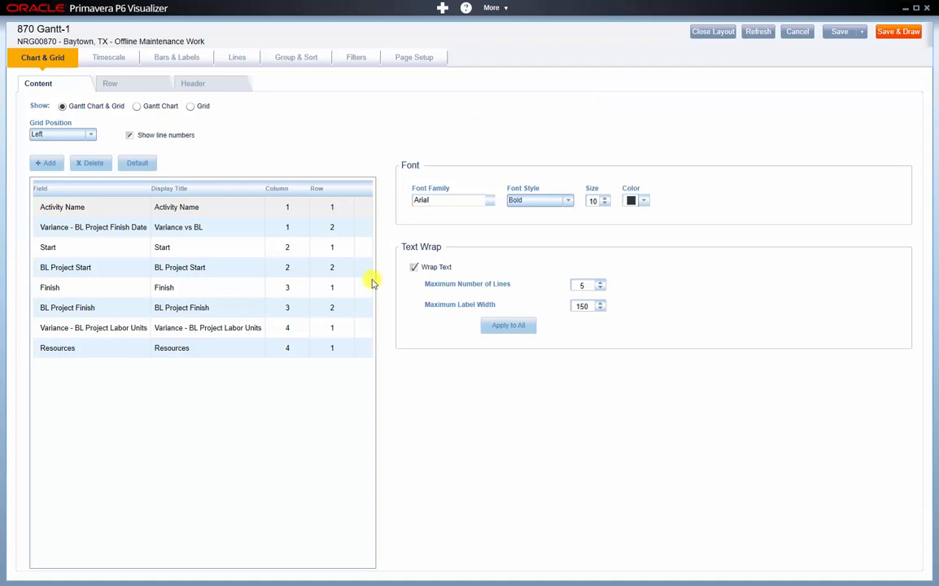
click(331, 351)
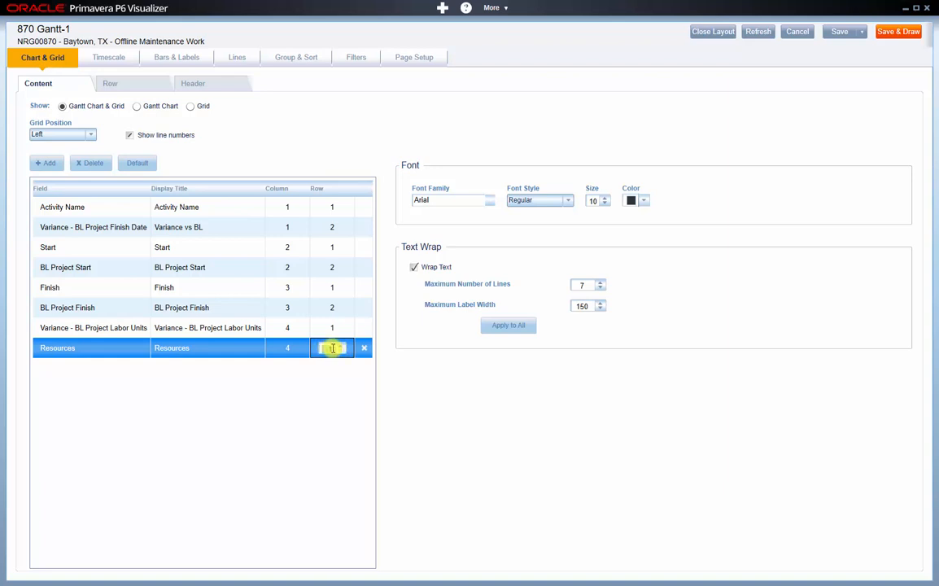
text(2)
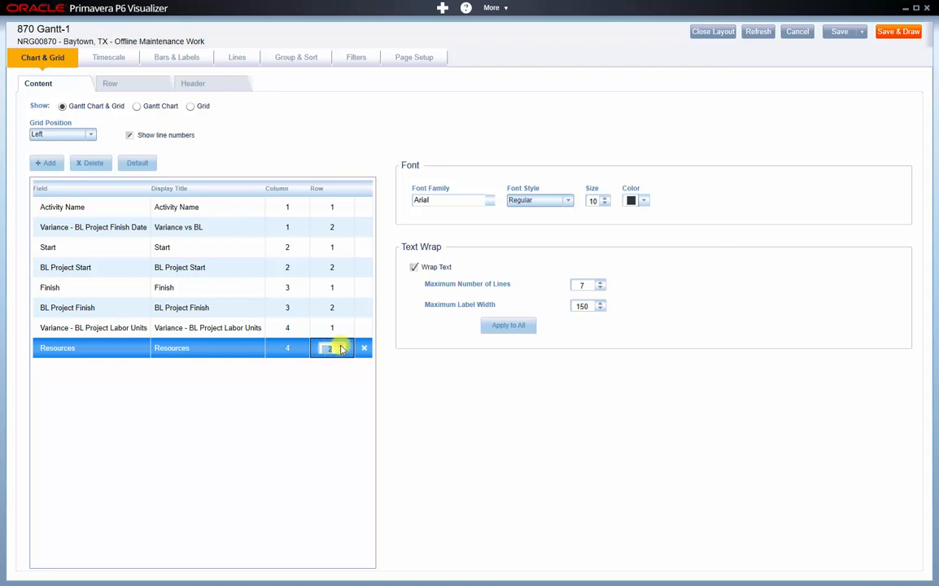
click(295, 350)
click(895, 33)
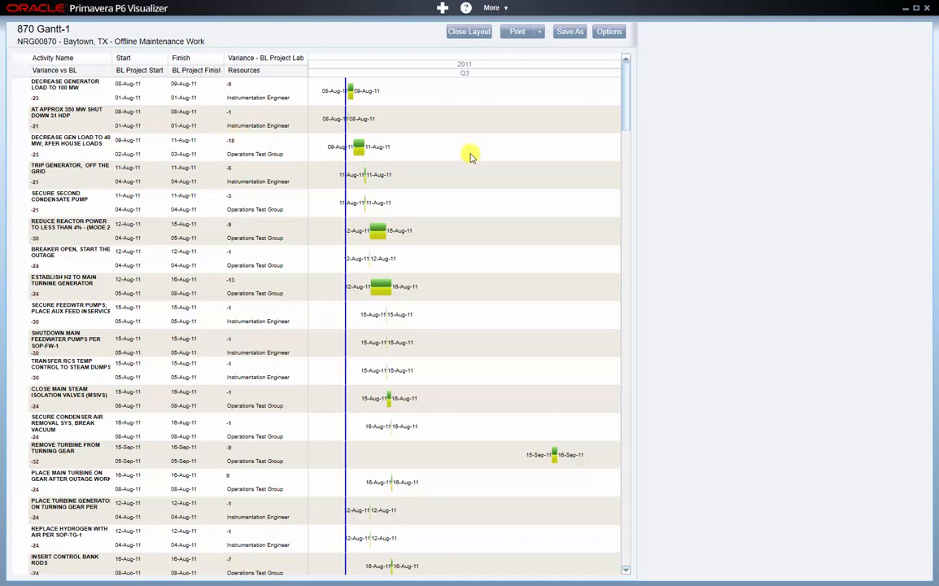
- Reopen the layout's options and set the timescale intervals to Month in row 1 and Week in row 2, with sight lines on row 2
double_click(427, 142)
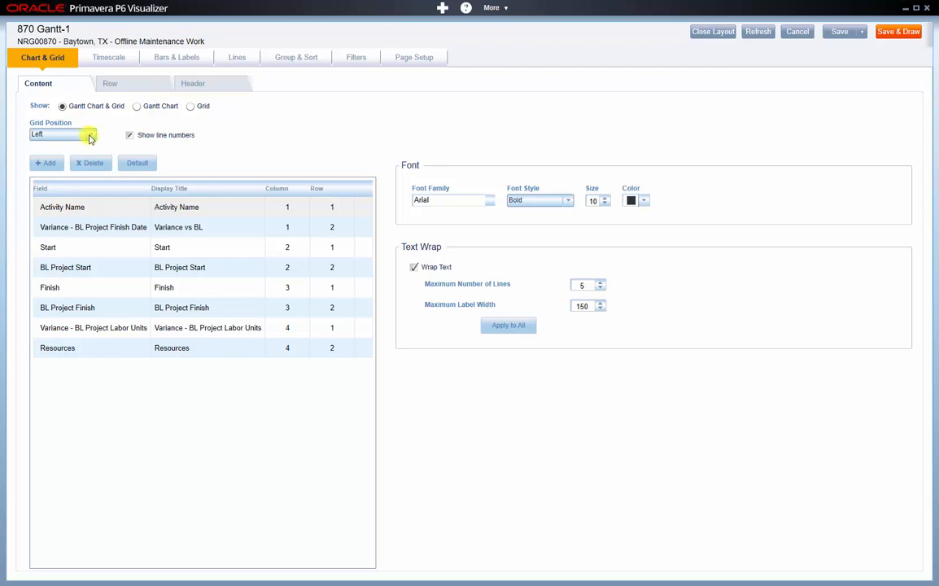
click(90, 139)
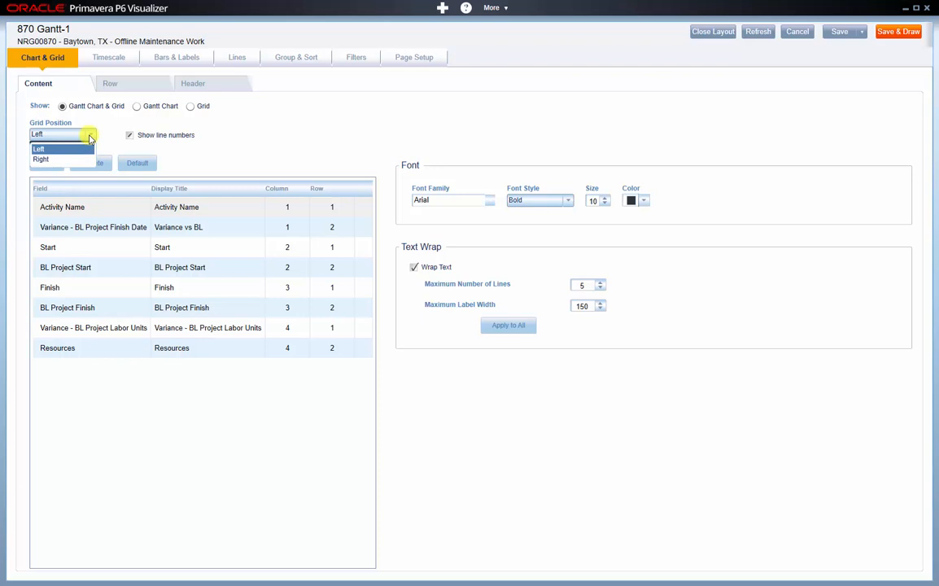
click(90, 140)
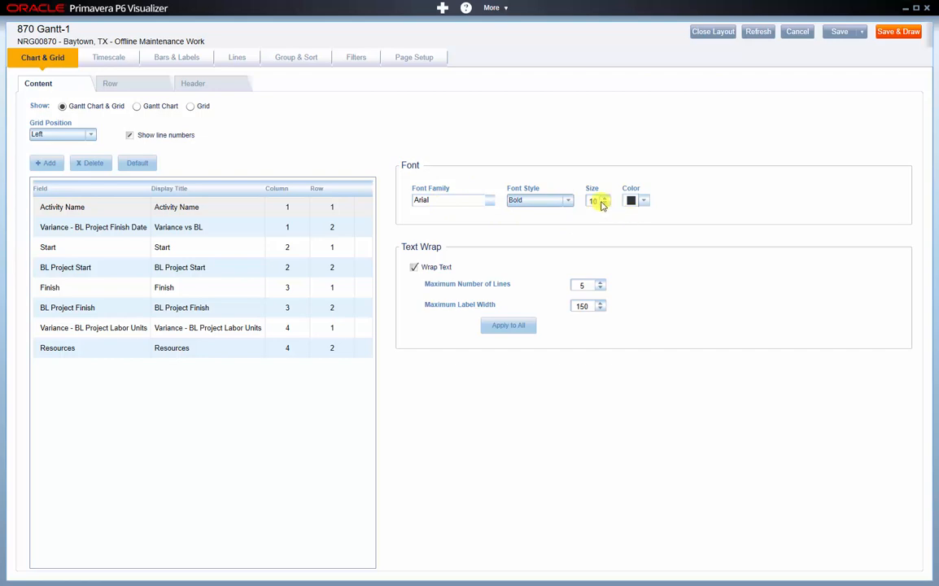
click(112, 58)
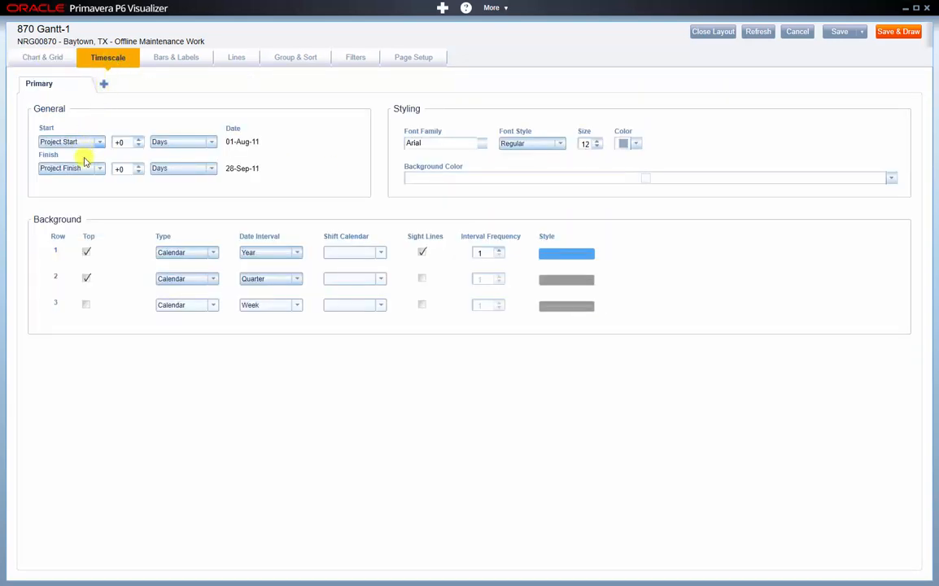
click(298, 254)
click(279, 316)
click(295, 280)
click(279, 334)
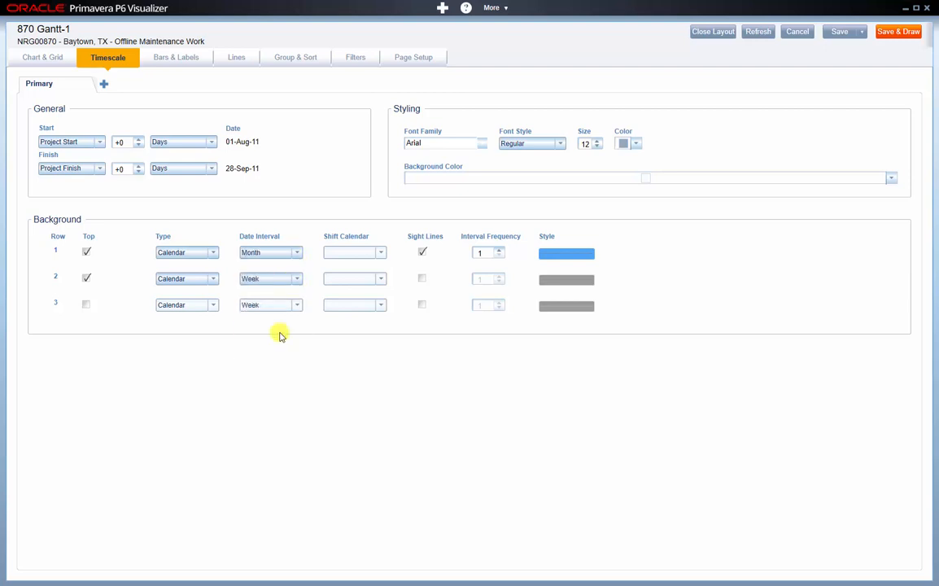
click(421, 279)
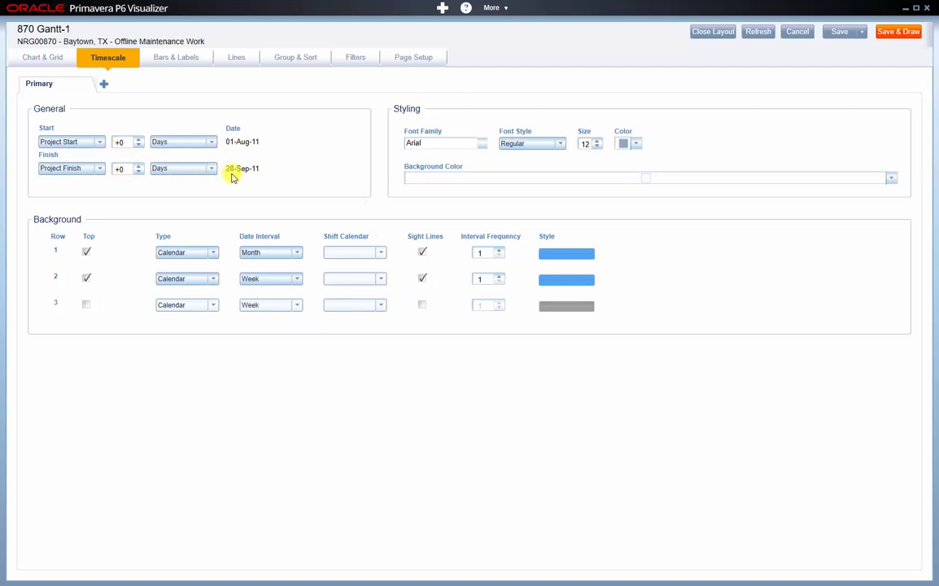
click(103, 85)
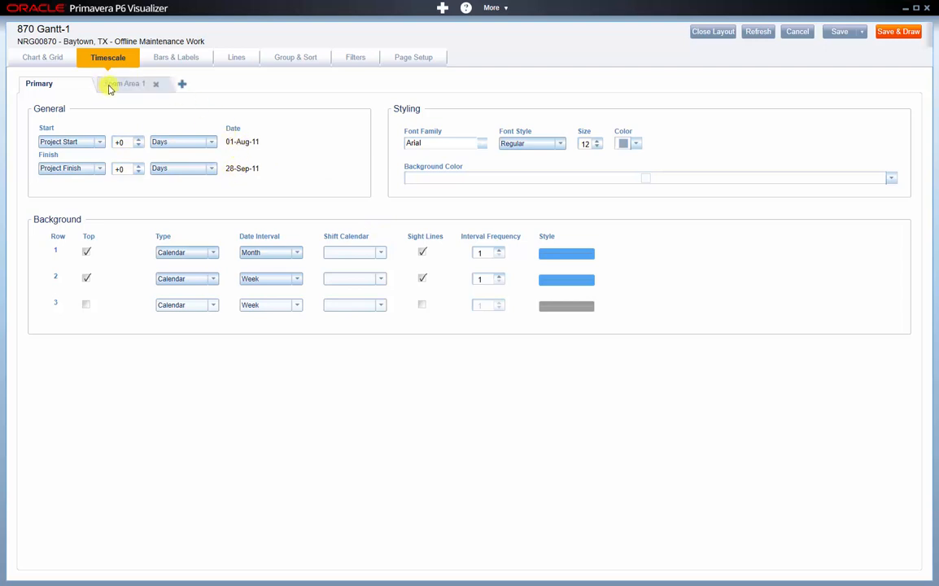
click(157, 84)
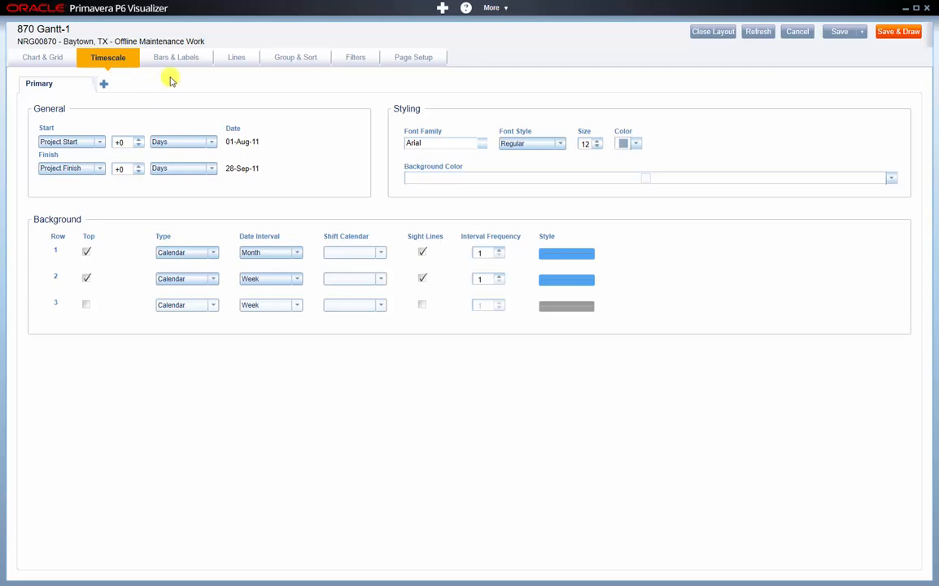
- Change the bar type of the Primary Baseline bar to Project Baseline
click(167, 57)
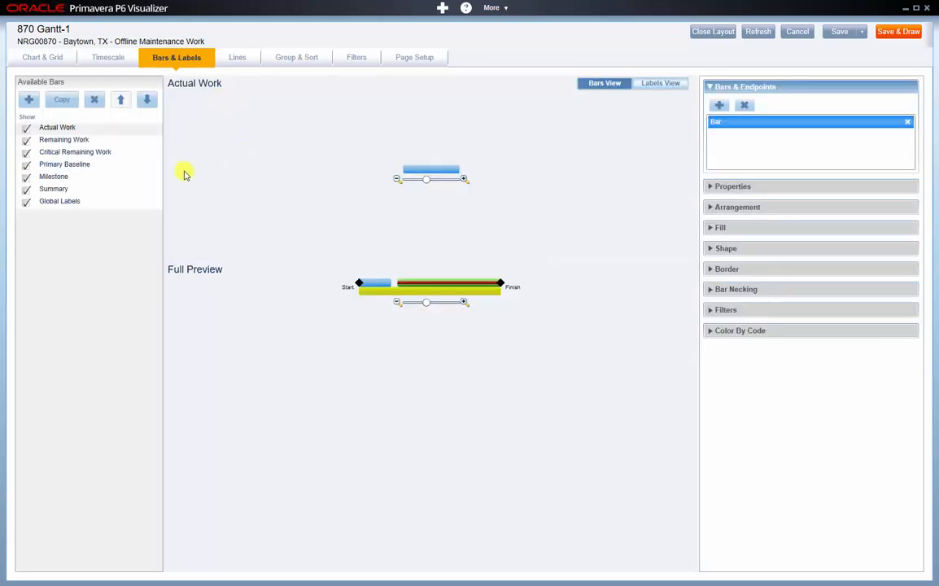
click(86, 166)
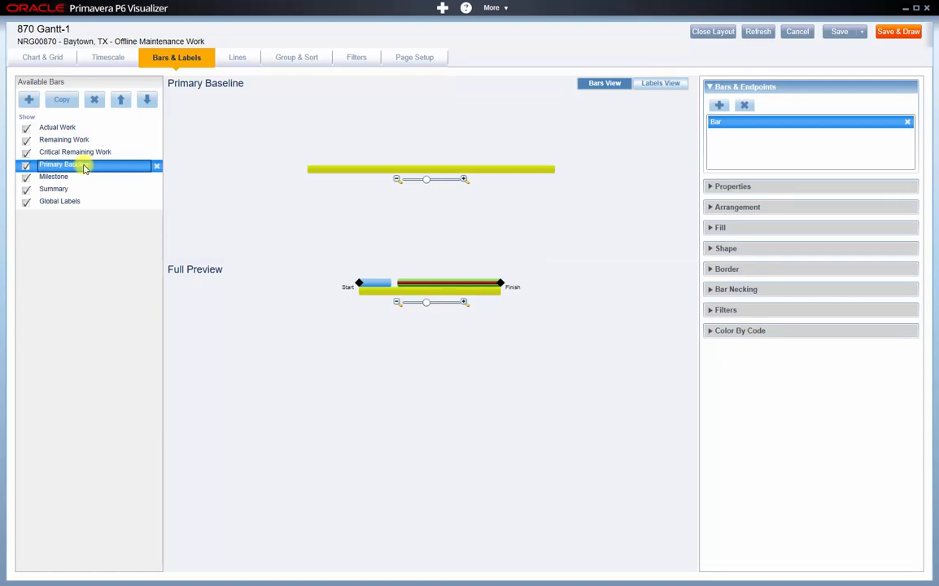
click(719, 189)
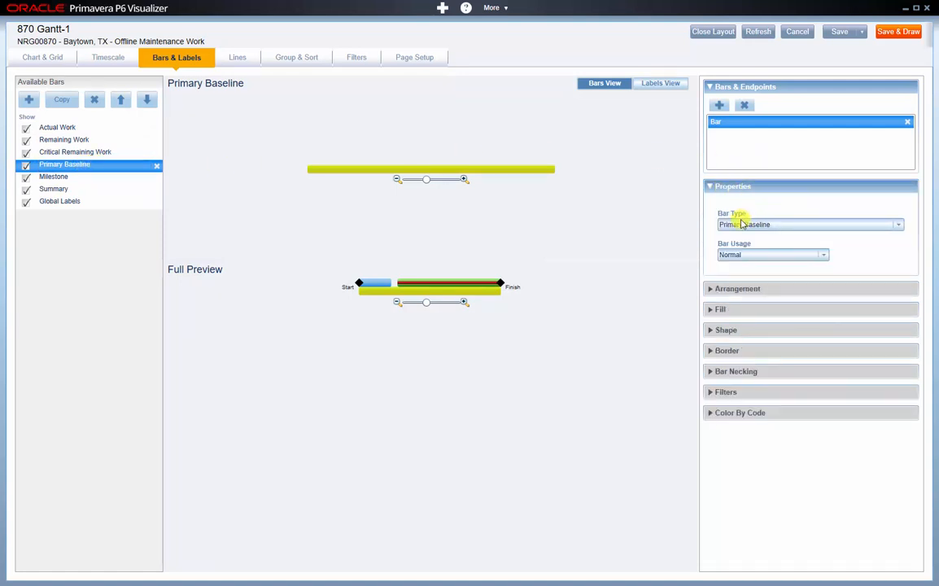
click(780, 227)
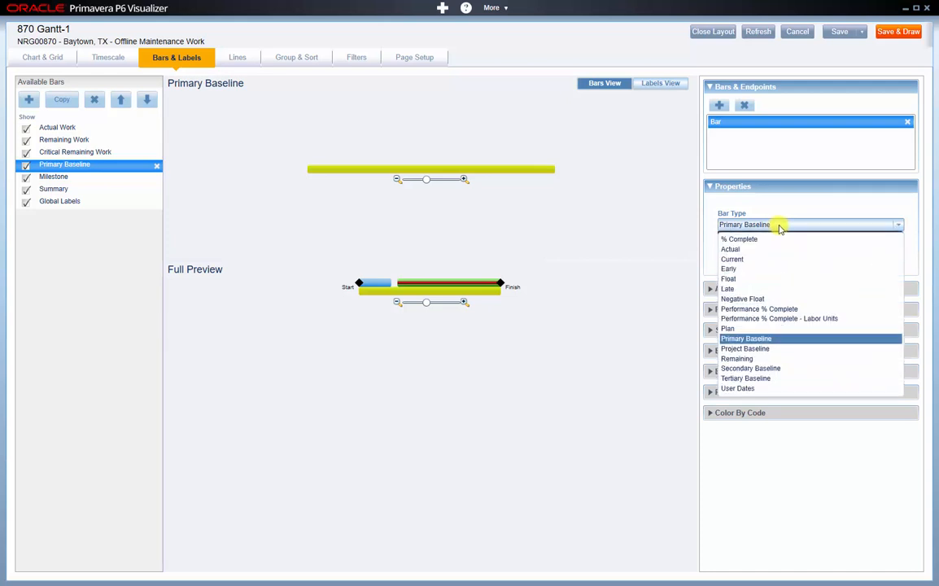
click(765, 348)
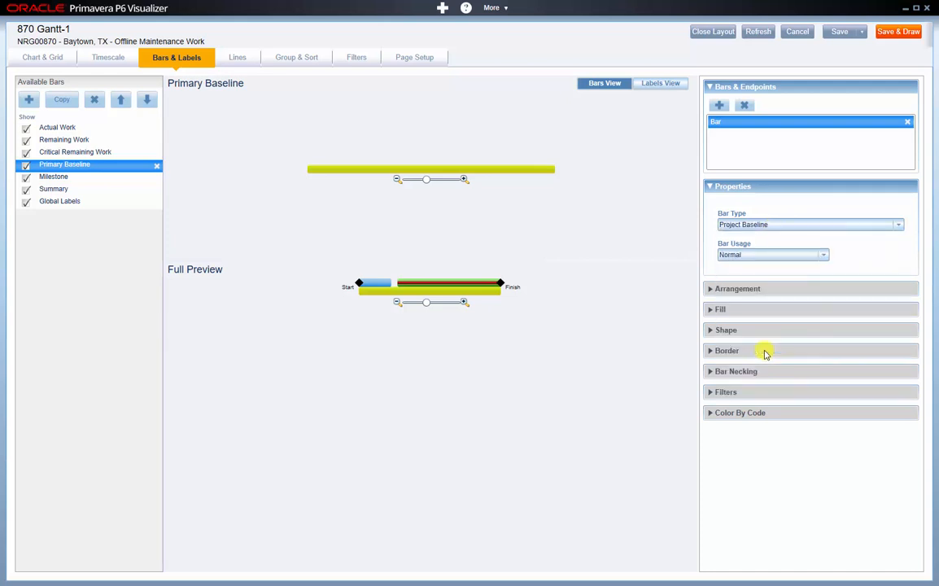
- Switch the Primary Baseline bar's fill from gradient to a solid olive green
click(714, 311)
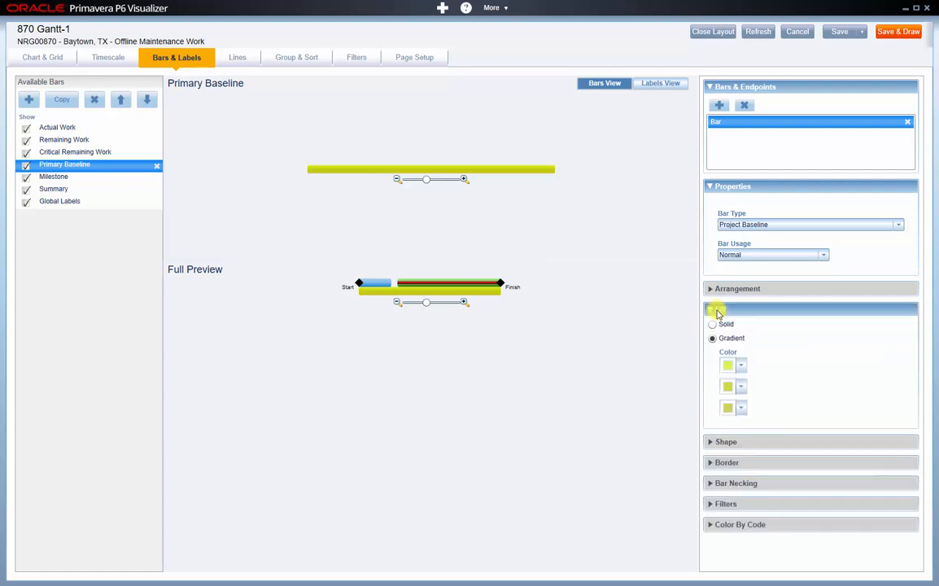
click(716, 311)
click(716, 311)
click(727, 326)
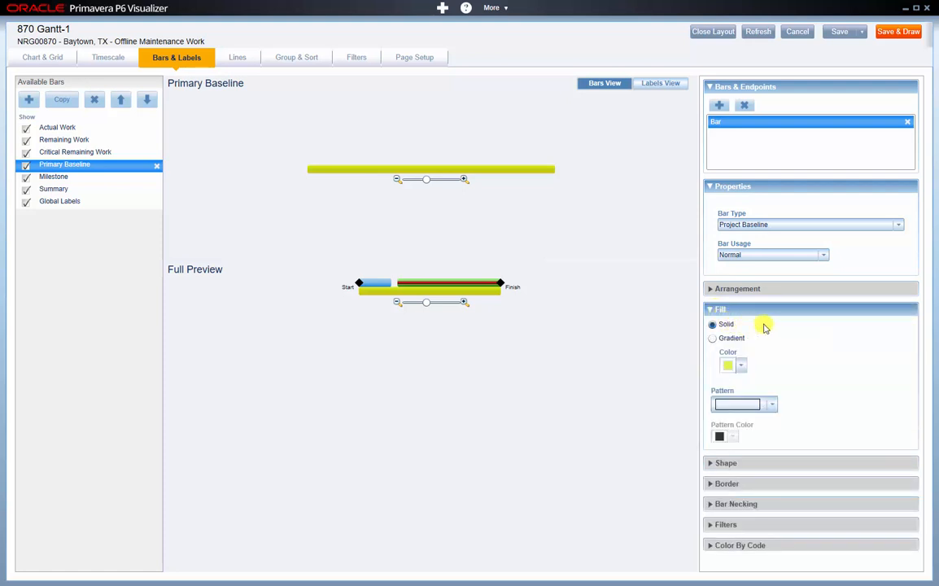
click(742, 366)
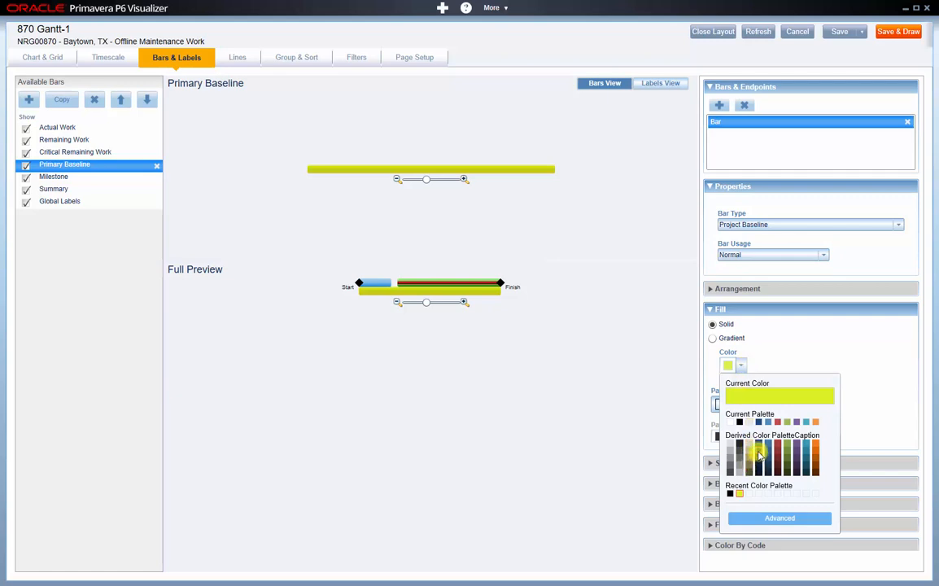
click(786, 451)
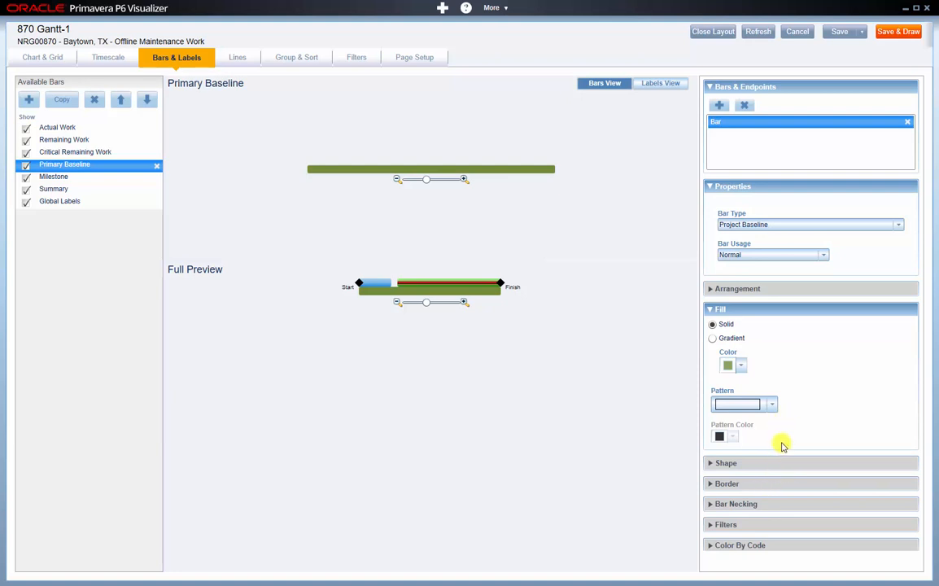
- Show relationship lines for driving relationships only, and give critical lines a 5.00 pt thickness and a dashed style
click(239, 58)
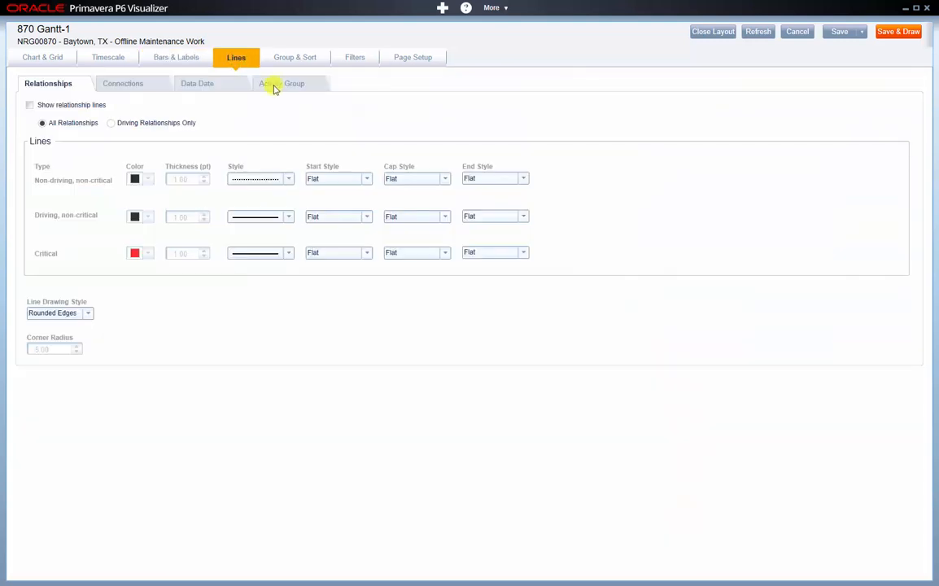
click(89, 105)
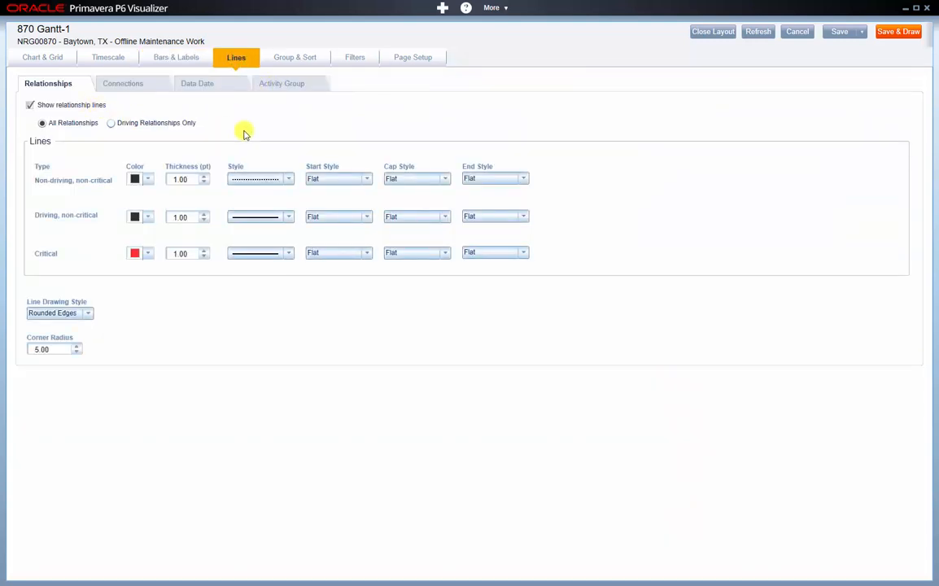
click(204, 252)
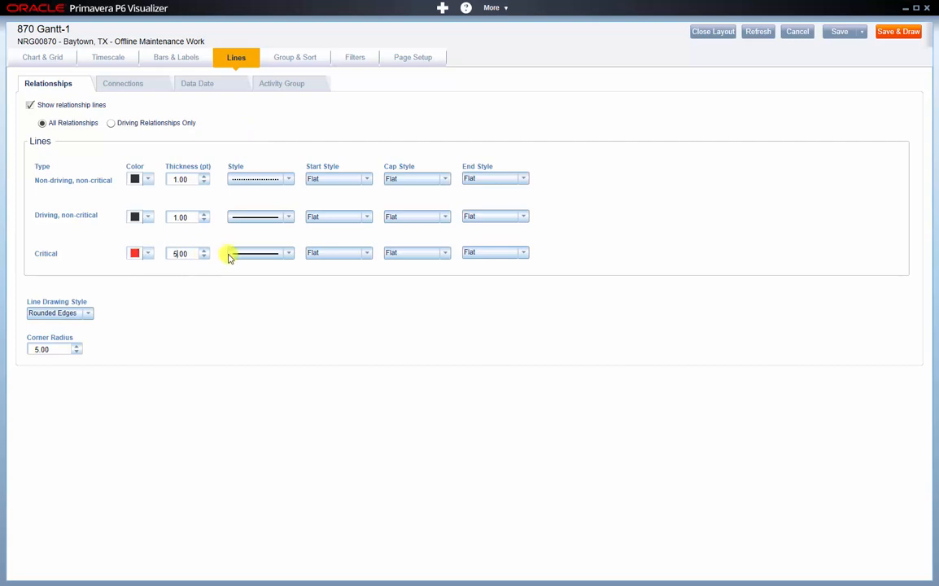
click(289, 254)
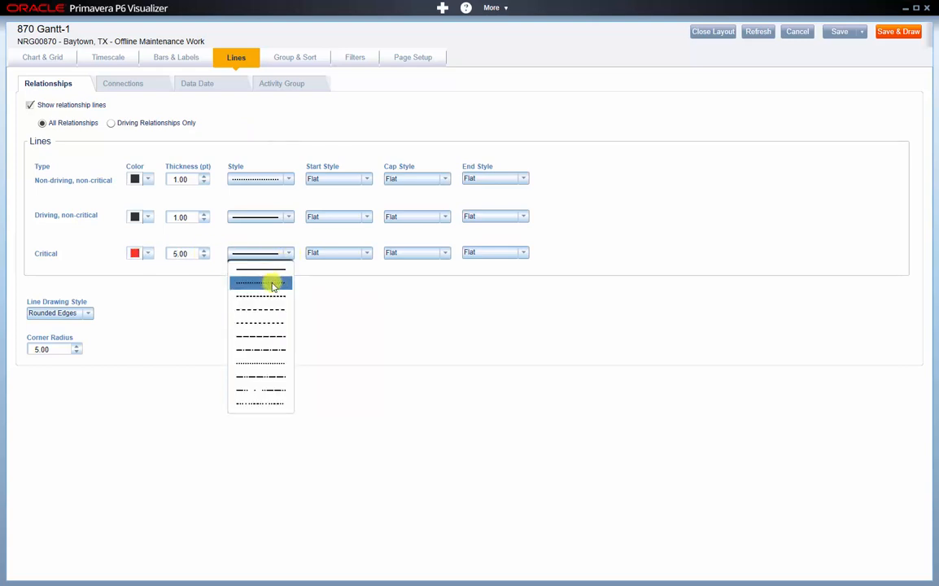
click(273, 323)
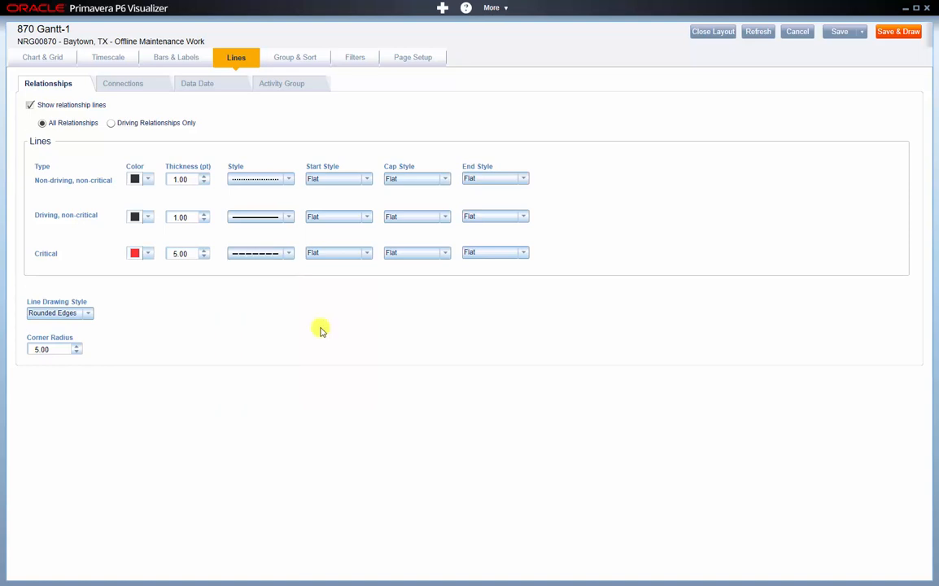
click(112, 123)
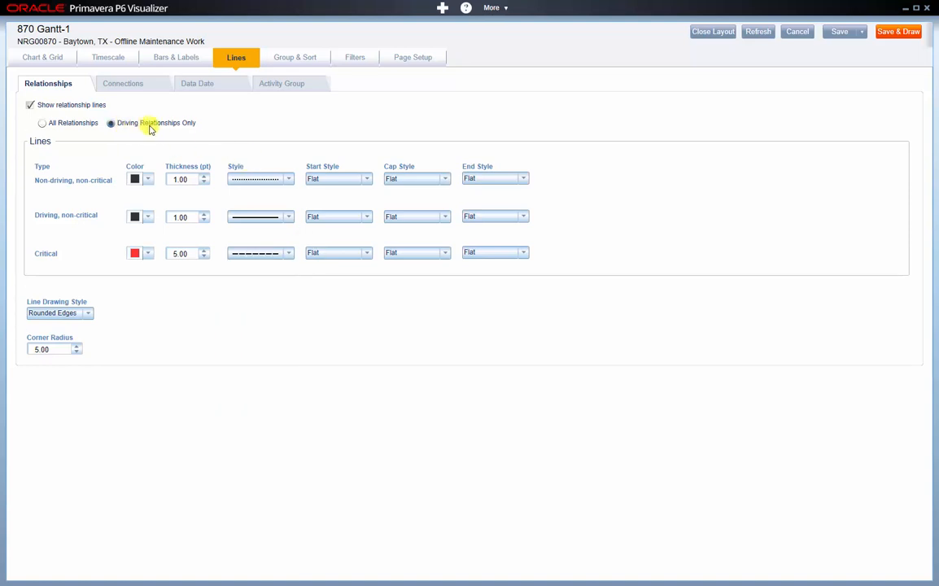
- Try showing connection details for all visible activities, and set the data date line's thickness to 5.00 pt
click(140, 86)
click(143, 102)
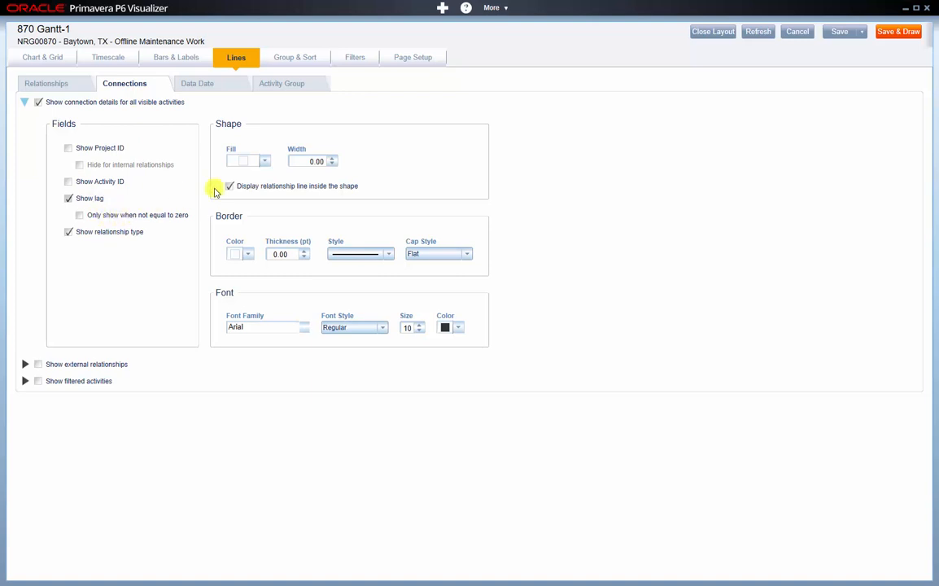
click(77, 105)
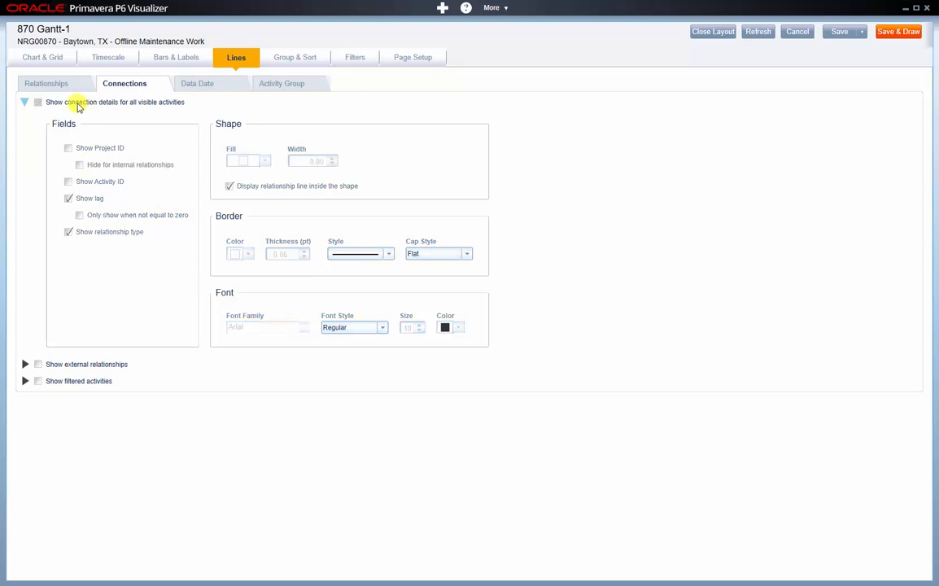
click(197, 83)
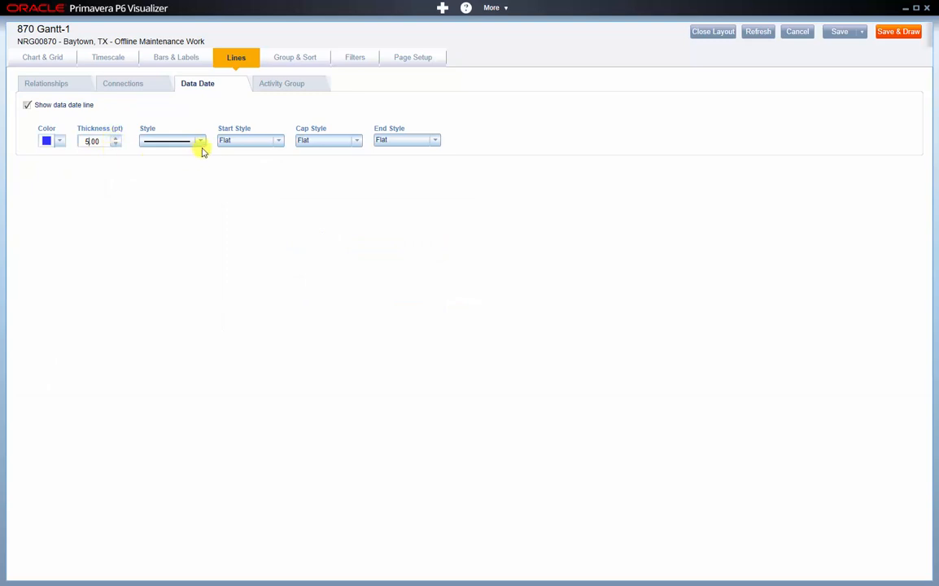
- Group the Gantt layout's activities by WBS
click(298, 60)
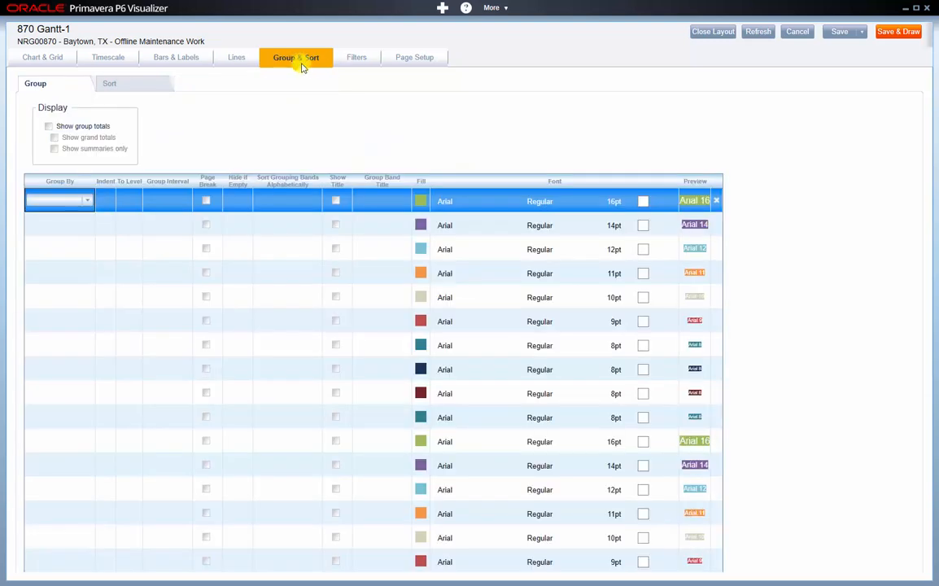
click(88, 201)
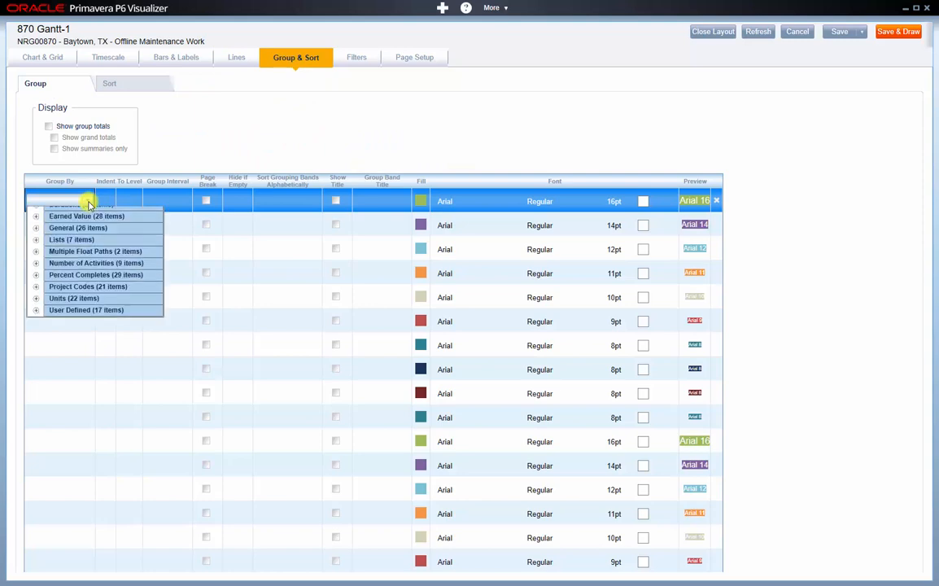
text(wbs)
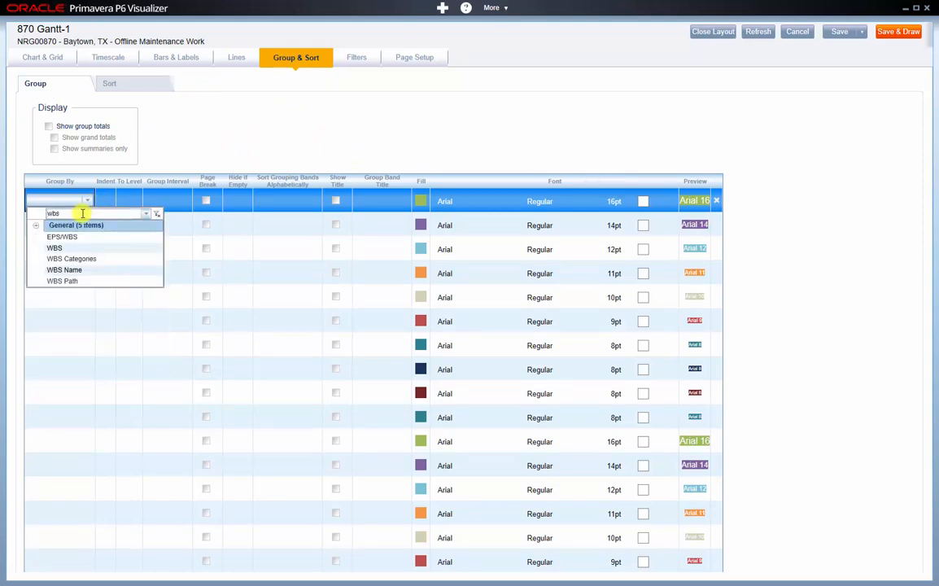
click(52, 247)
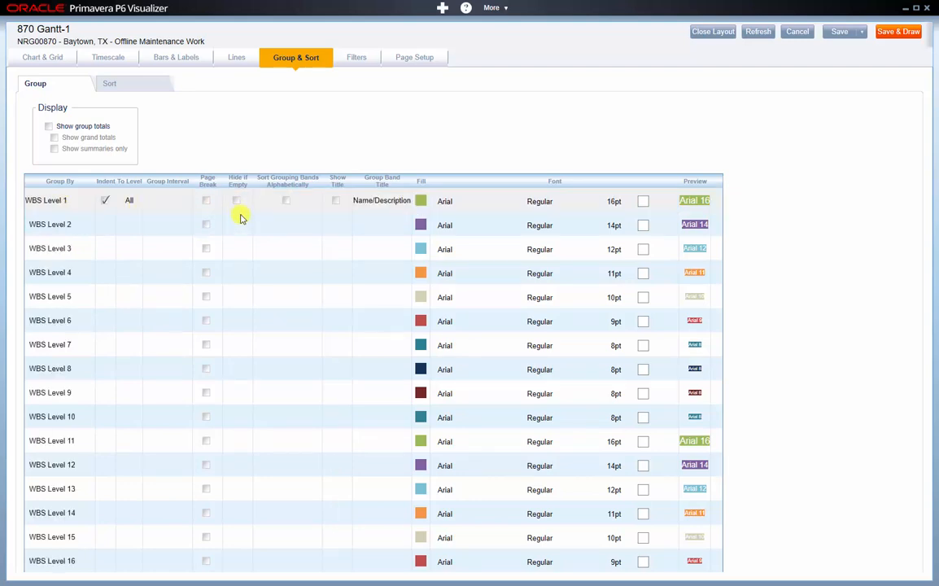
- Hide empty WBS grouping bands and apply the standard Milestone filter to the Gantt layout
click(237, 202)
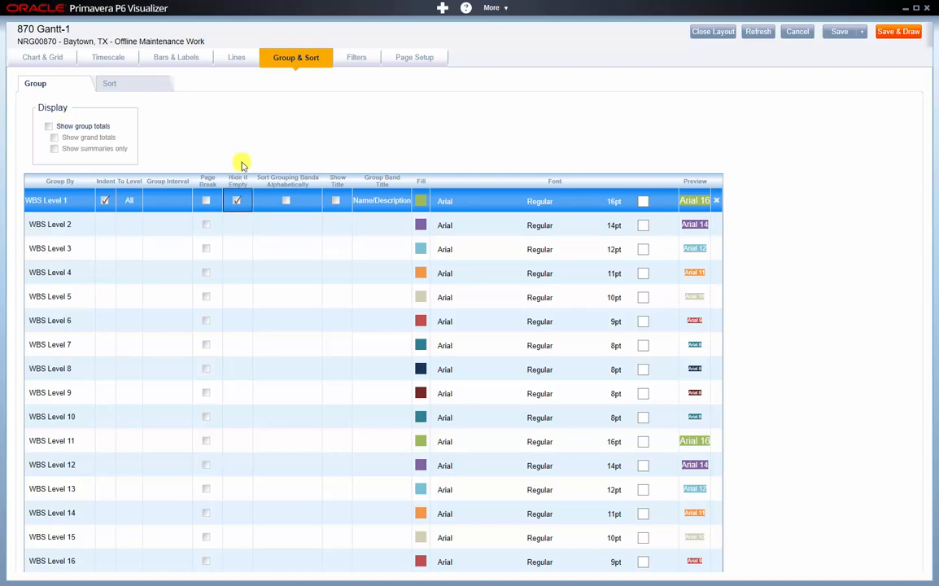
click(355, 57)
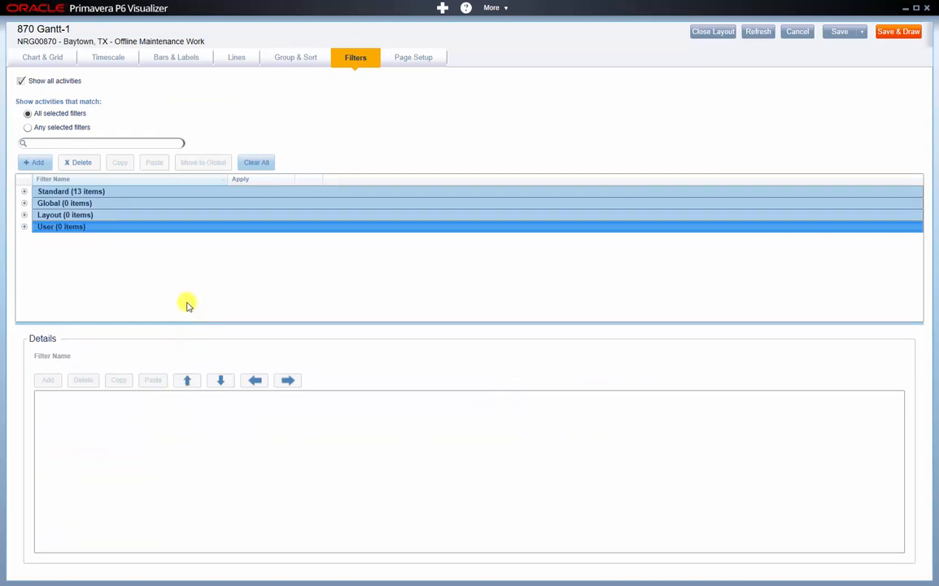
click(24, 227)
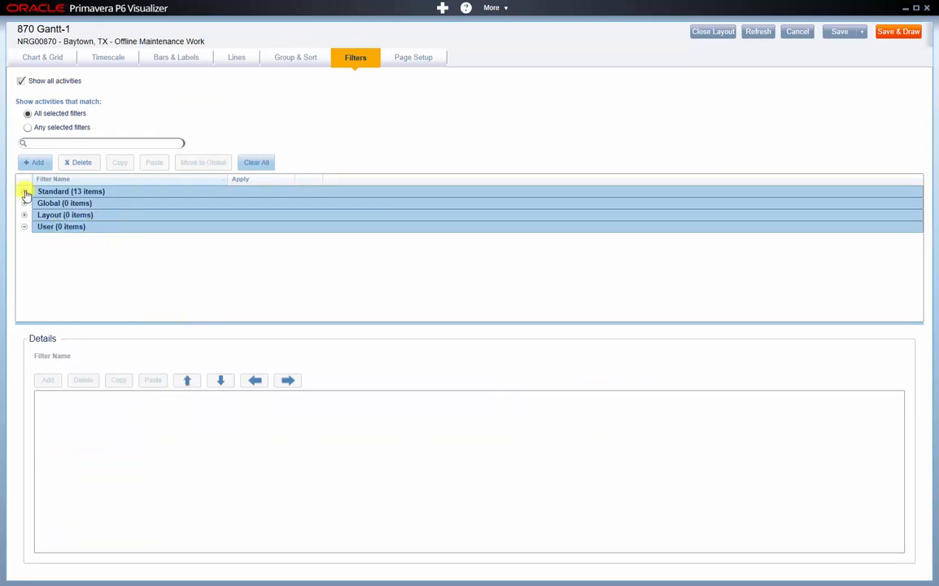
click(25, 191)
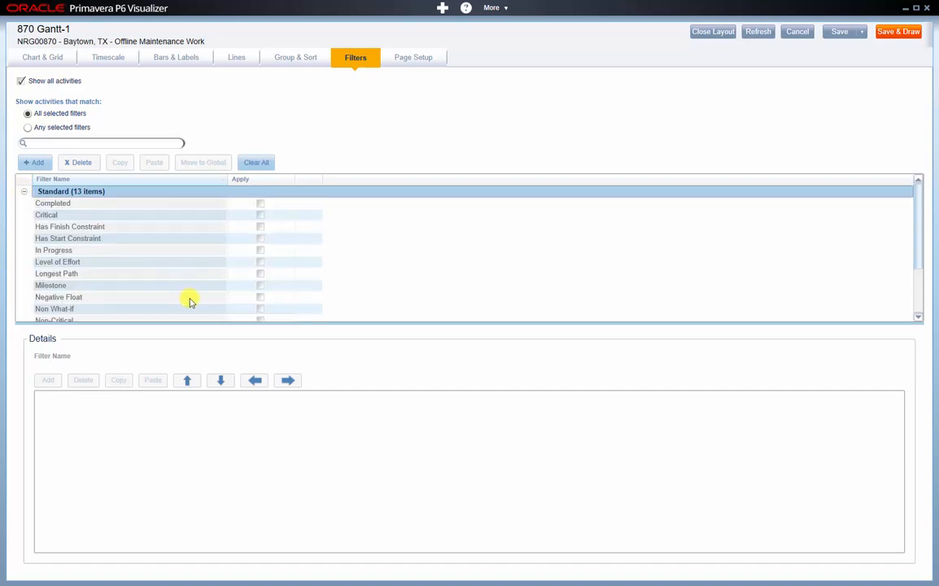
click(261, 285)
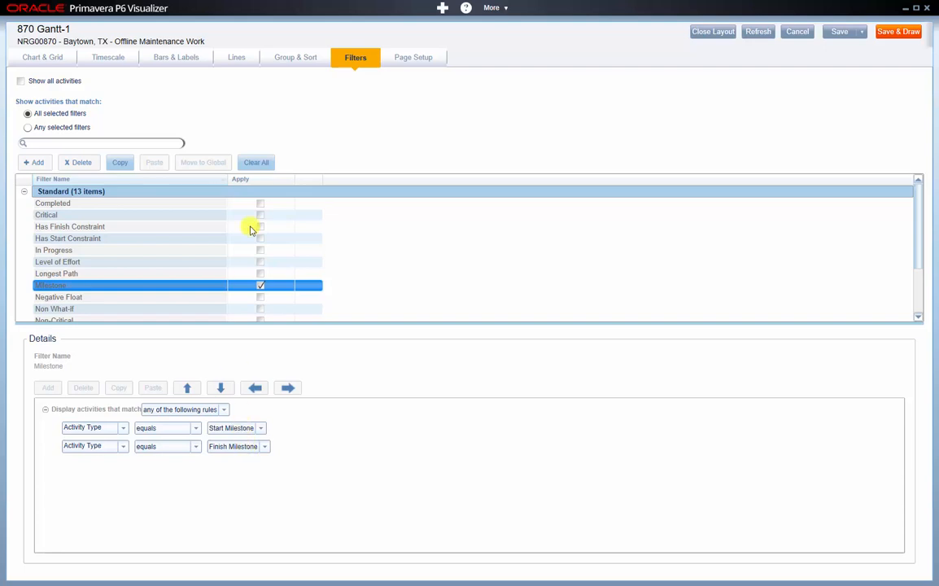
- Set the page's paper size to A3 and scale the timescale to 1 horizontal sheet
click(384, 57)
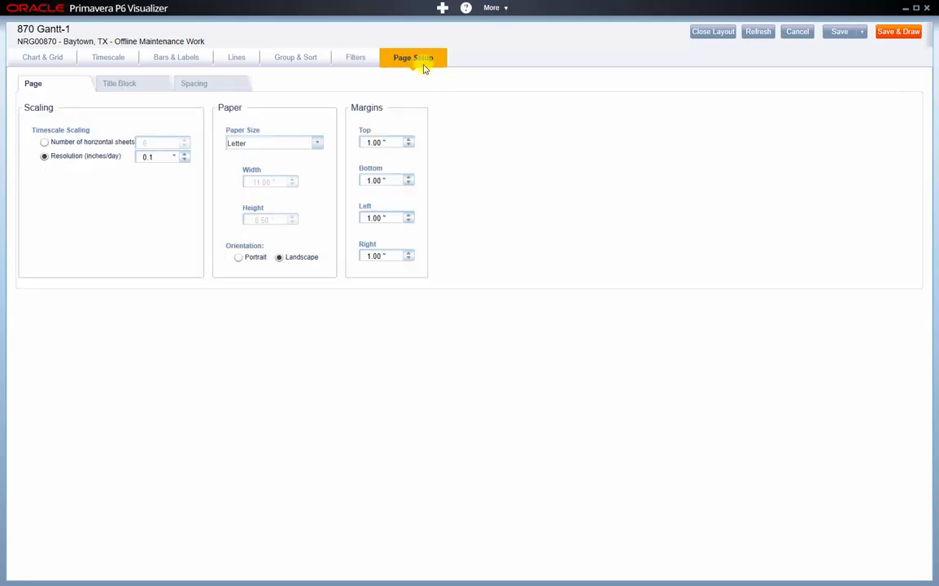
click(317, 143)
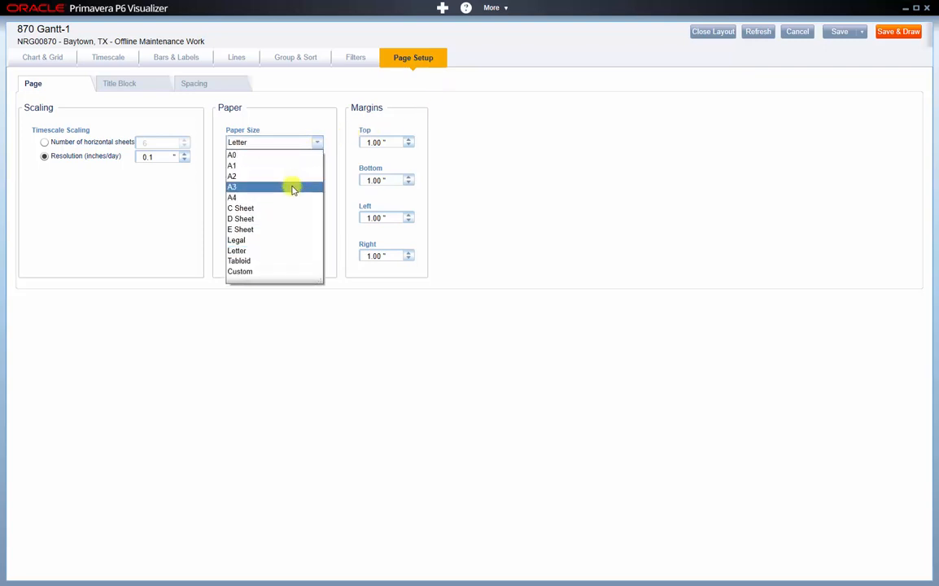
click(293, 187)
click(84, 144)
double_click(146, 142)
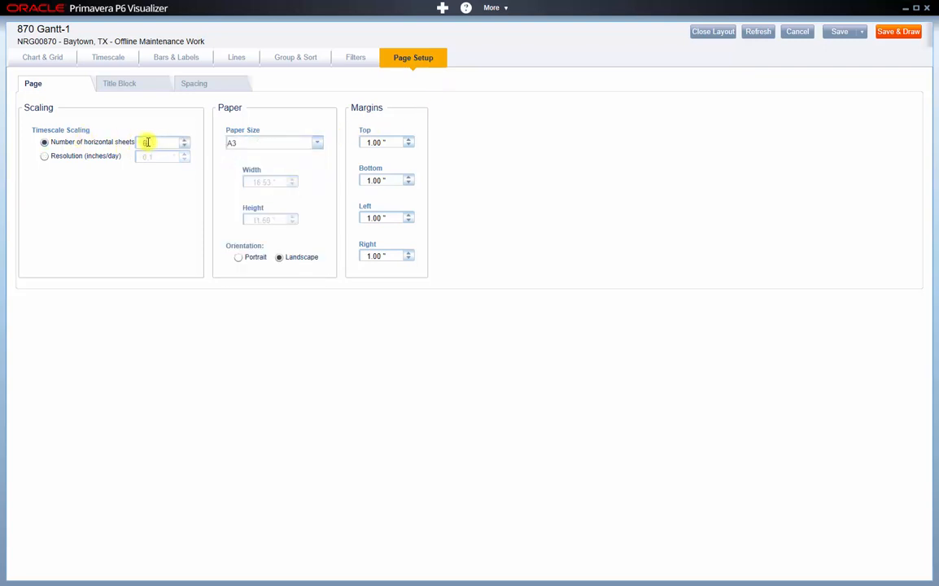
text(1)
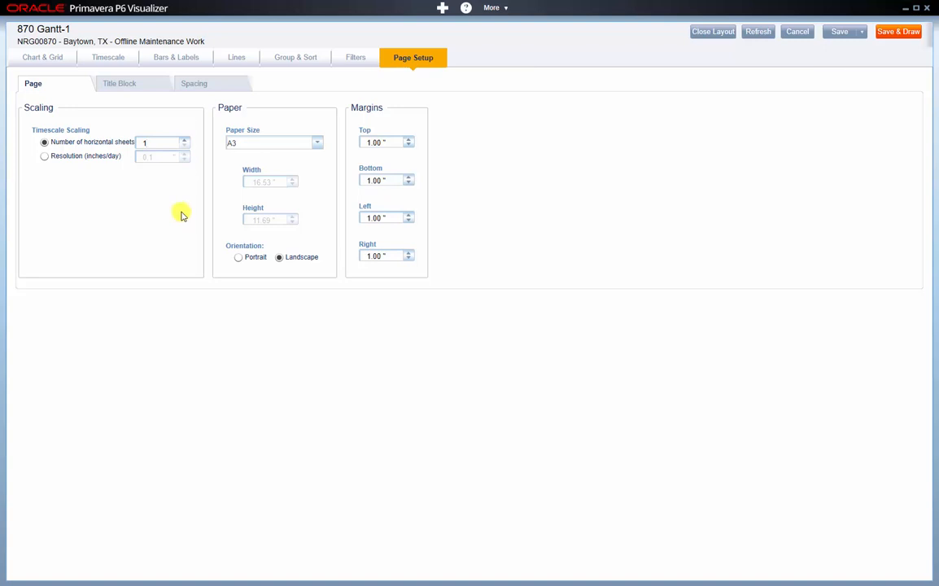
- Save and draw the Gantt layout, and check how it looks in the print preview
click(898, 32)
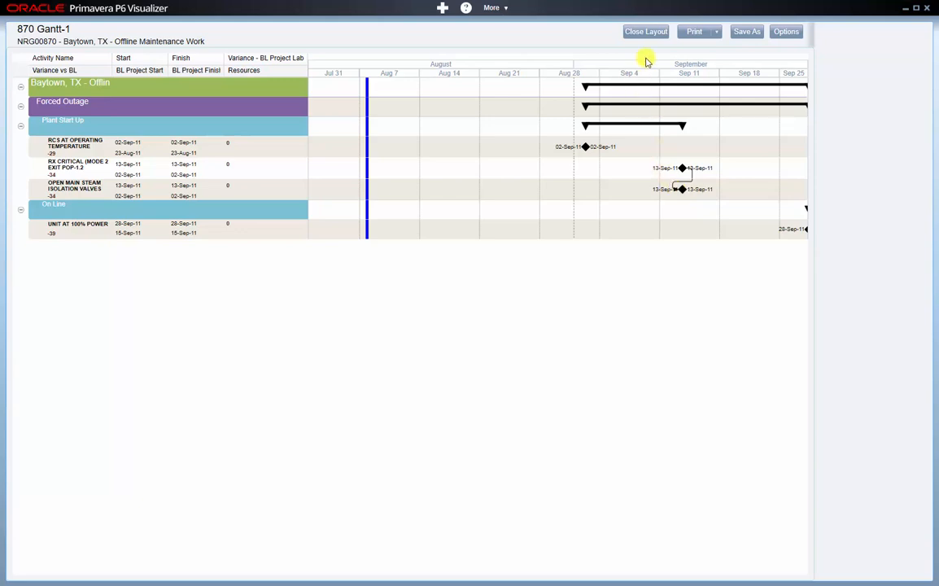
click(717, 33)
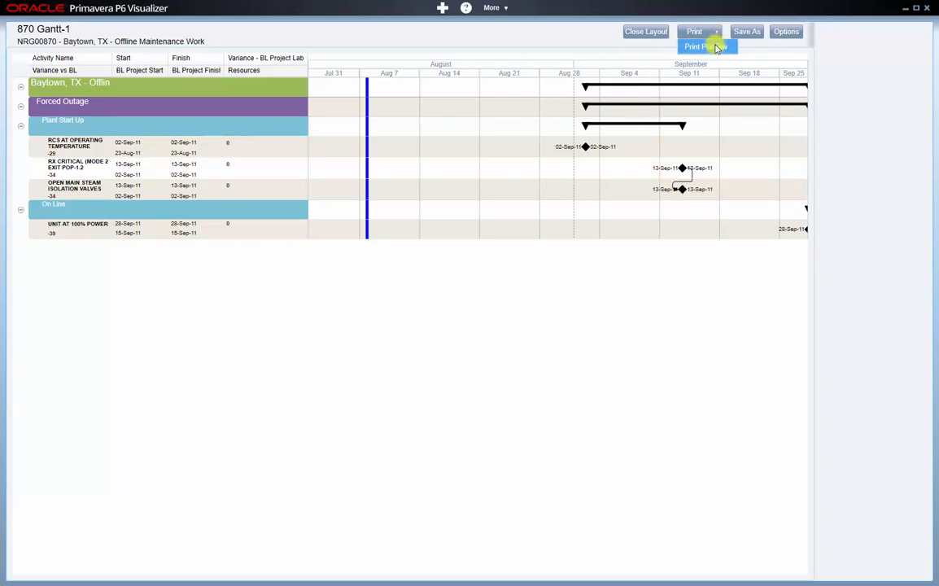
click(705, 46)
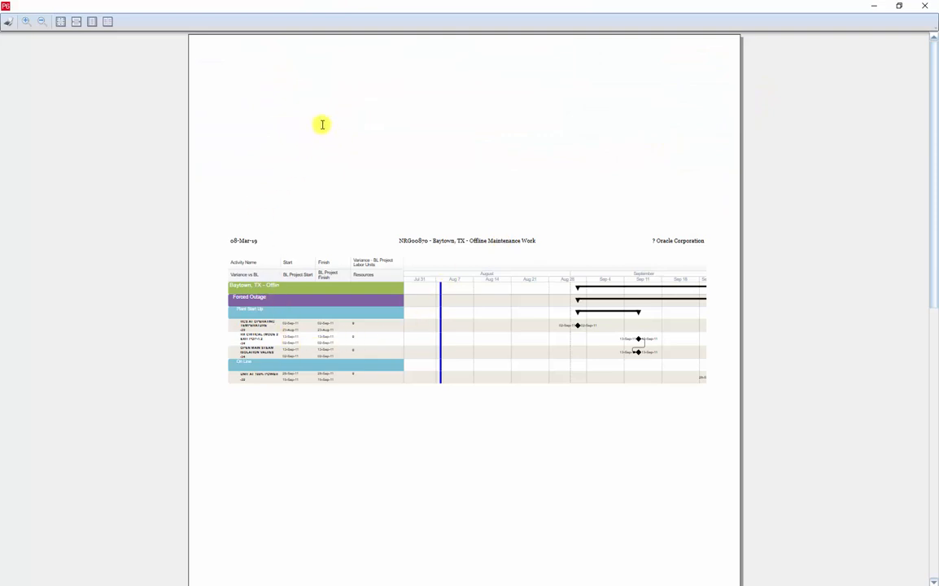
click(37, 25)
click(924, 6)
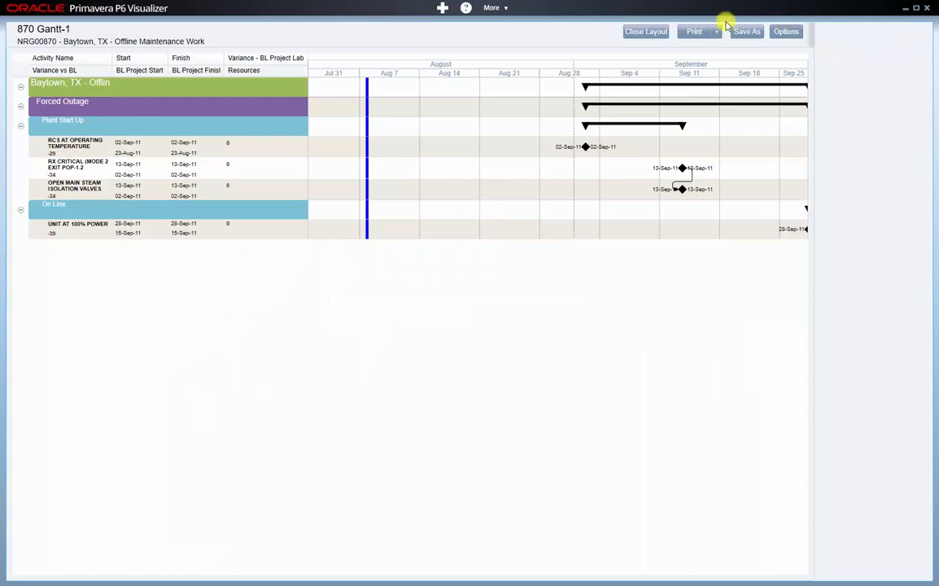
- Close the Gantt layout and create a new schedule comparison named Baseline Comparison, opening its options
click(647, 31)
click(472, 334)
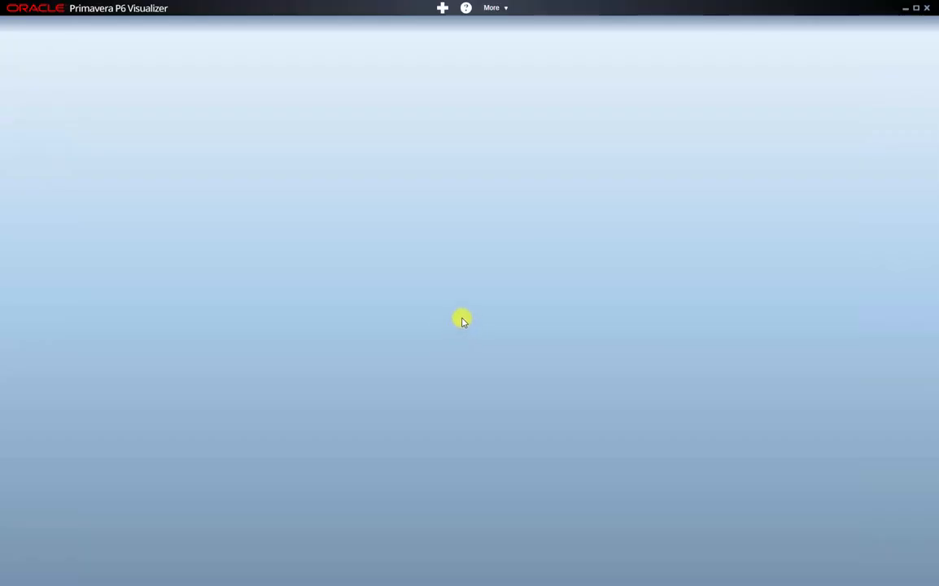
click(442, 8)
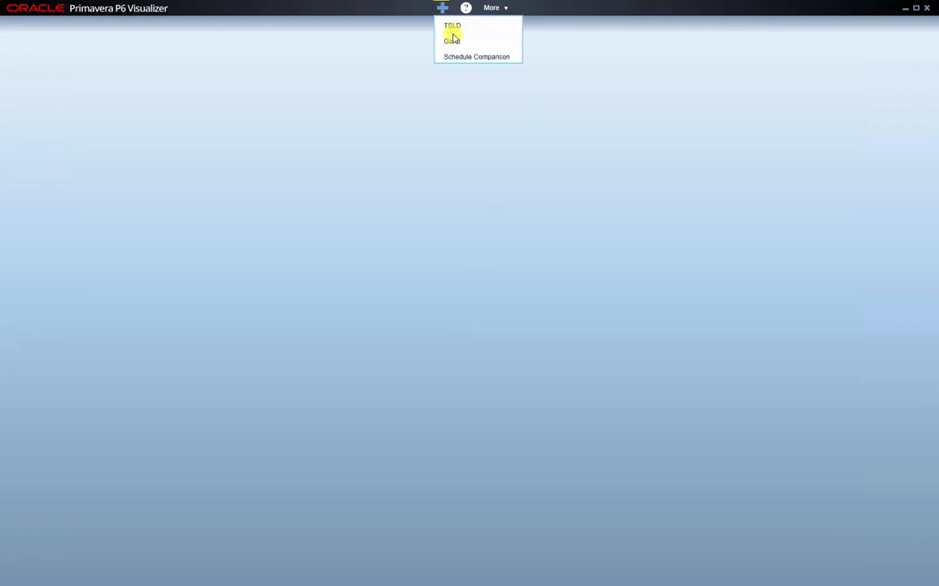
click(463, 57)
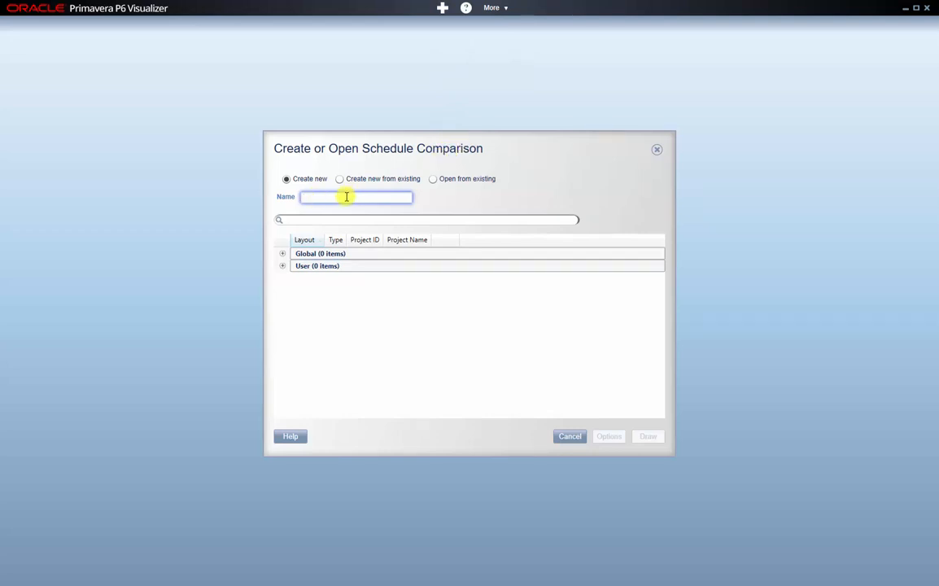
text(Baseline Comparison)
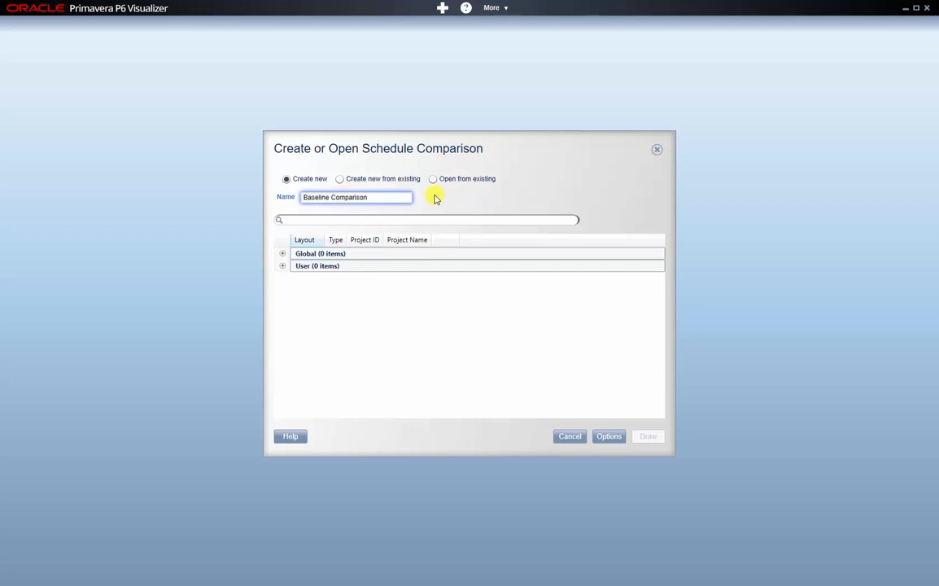
click(612, 441)
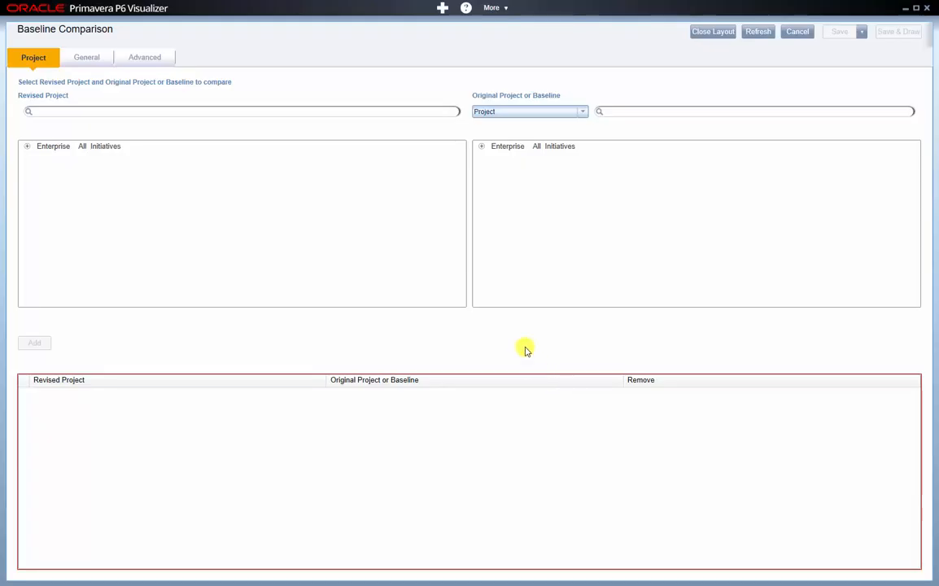
- Search the revised projects for 870 and select NRG00870 - Baytown, TX - Offline Maintenance Work
click(300, 112)
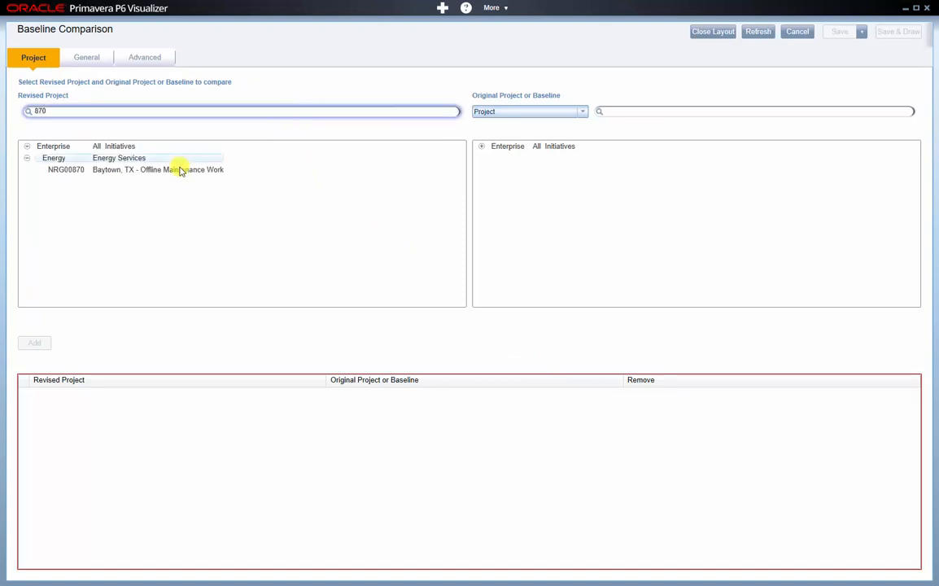
click(175, 169)
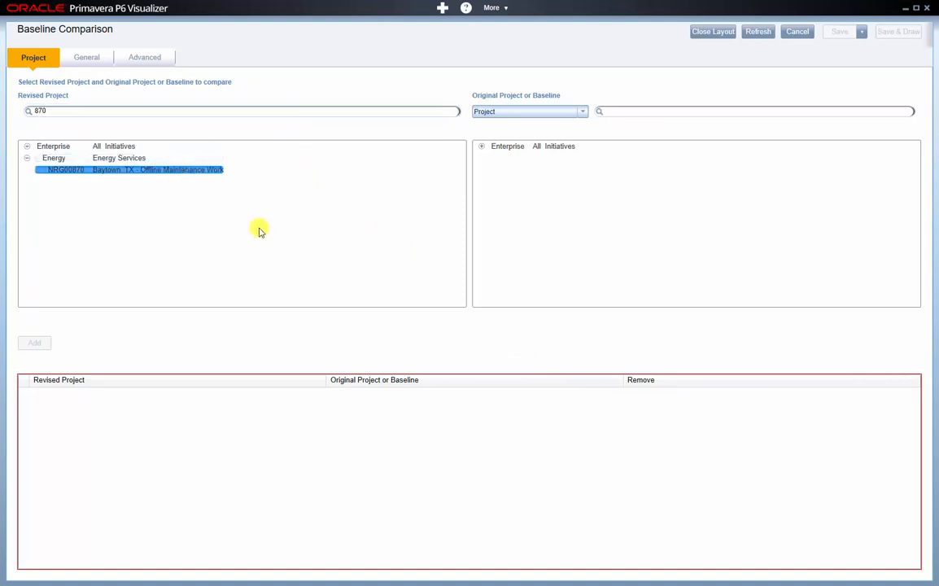
click(616, 112)
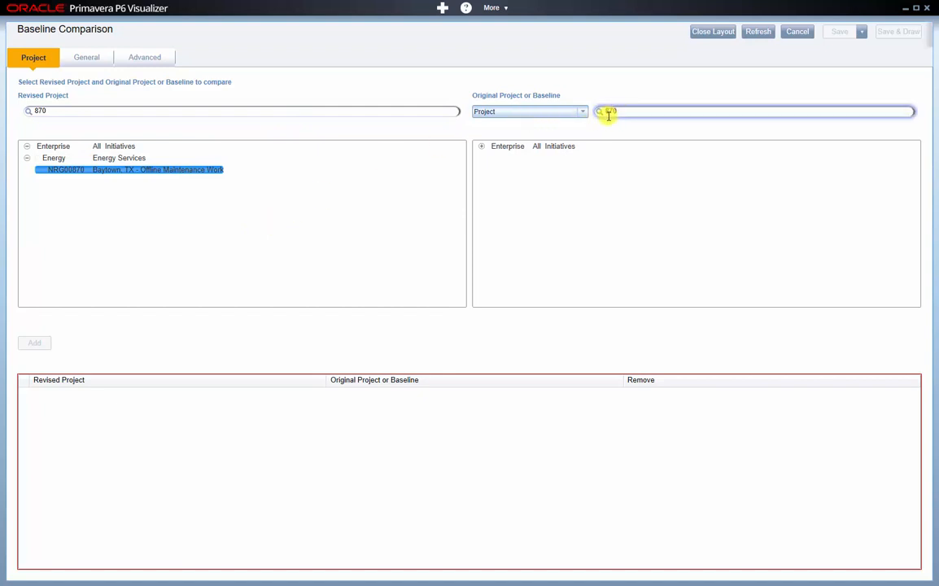
text(870)
click(604, 169)
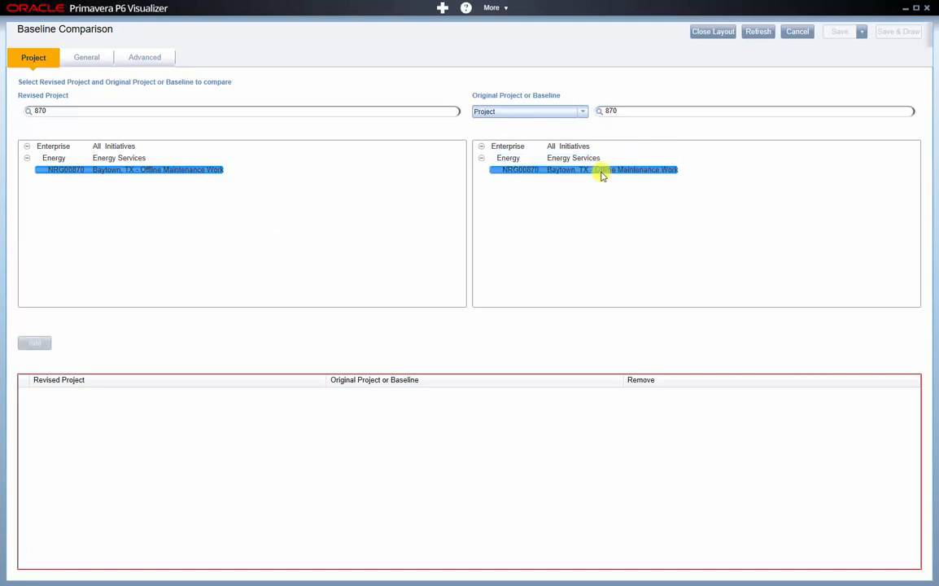
- Choose a baseline as the original and add the pairing of NRG00870 with baseline Bay Main - B1 to the comparison
click(583, 112)
click(562, 136)
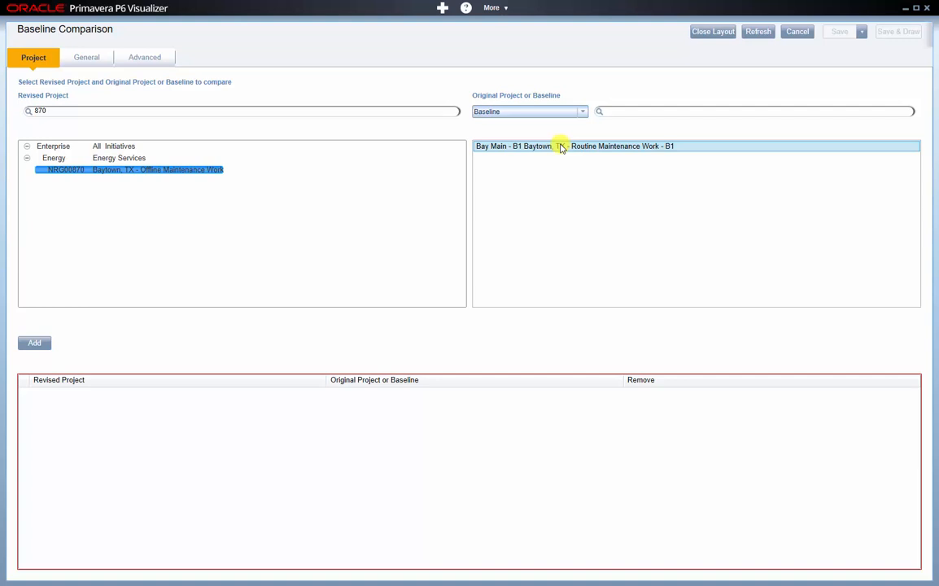
click(35, 342)
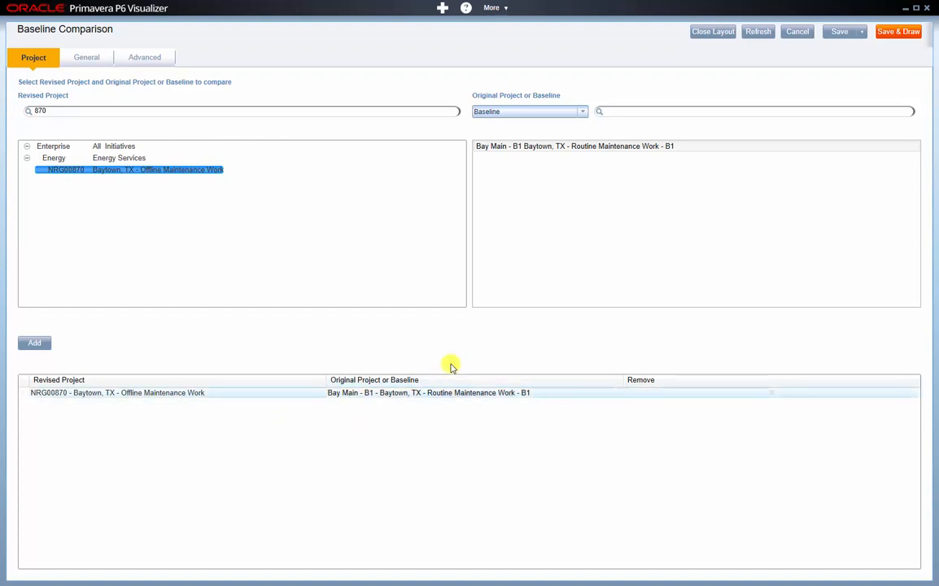
- Exclude all six project information categories from the comparison, from added/deleted activities to scheduling options
click(78, 59)
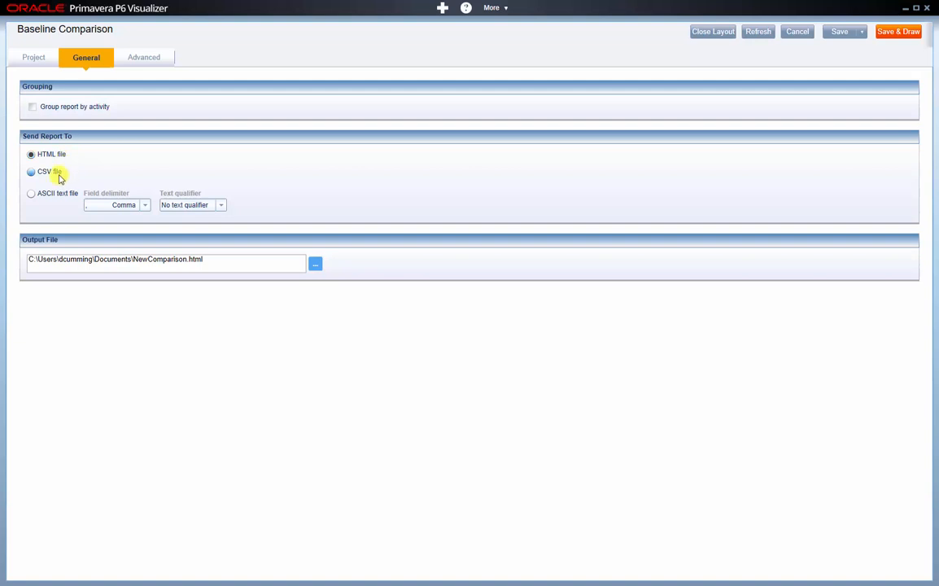
click(141, 58)
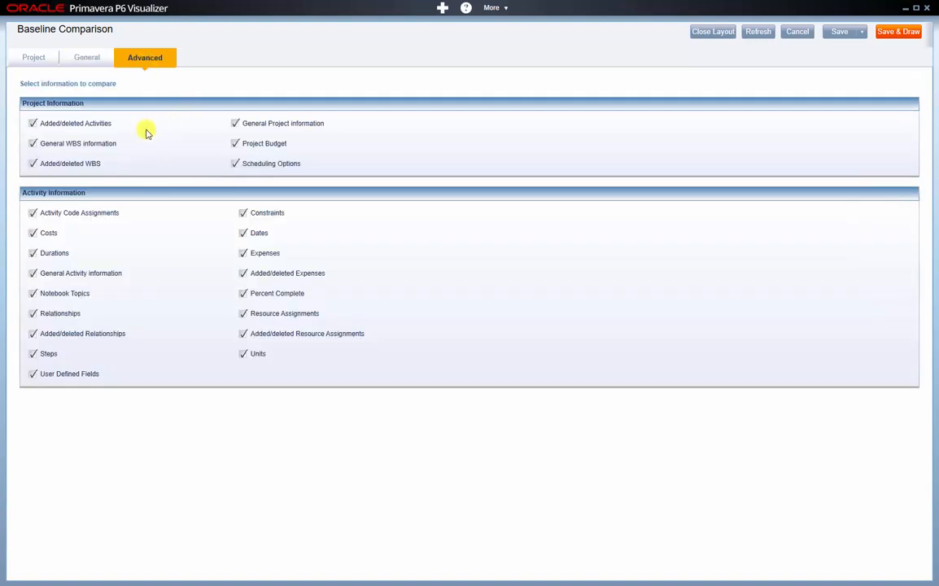
click(31, 123)
click(32, 144)
click(32, 164)
click(234, 123)
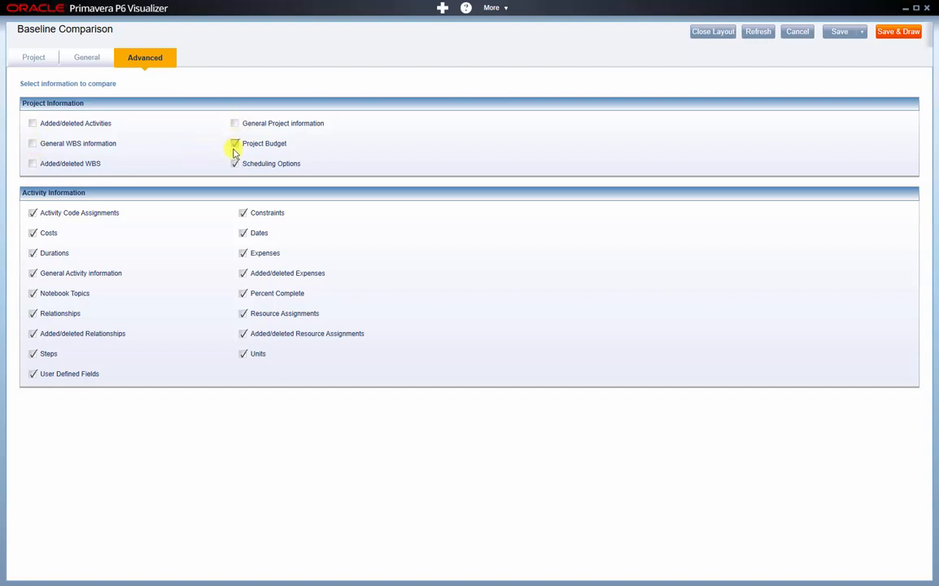
click(235, 143)
click(235, 164)
- Exclude every activity information category from the comparison, including constraints, dates, expenses, relationships, durations, costs and activity codes
click(244, 215)
click(242, 234)
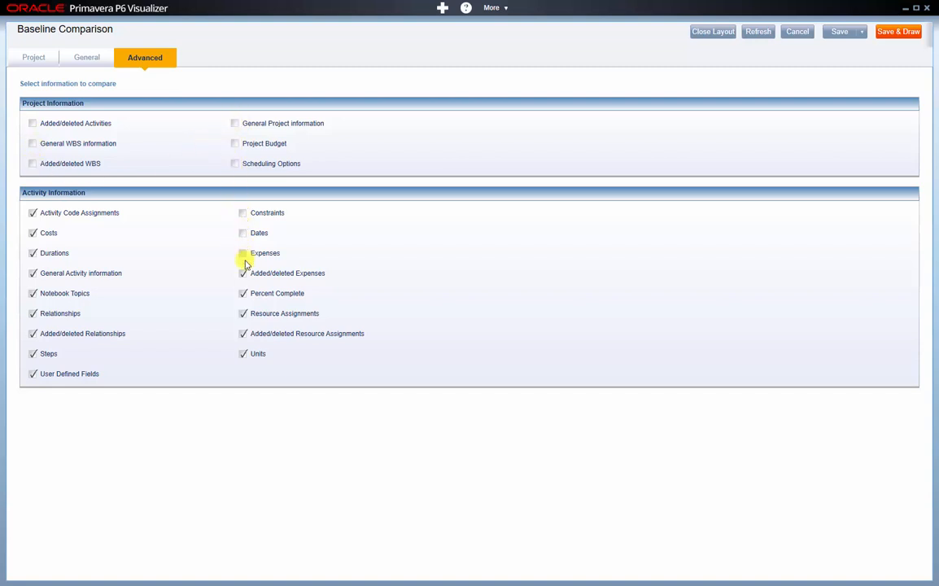
click(243, 253)
click(243, 273)
click(243, 293)
click(246, 313)
click(244, 334)
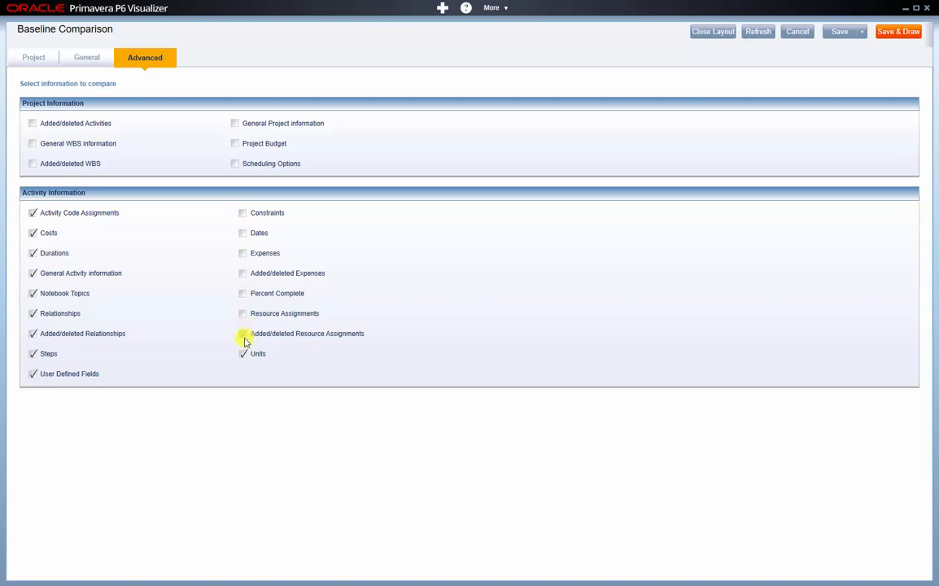
click(33, 334)
click(33, 314)
click(33, 294)
click(32, 273)
click(33, 253)
click(33, 233)
click(32, 212)
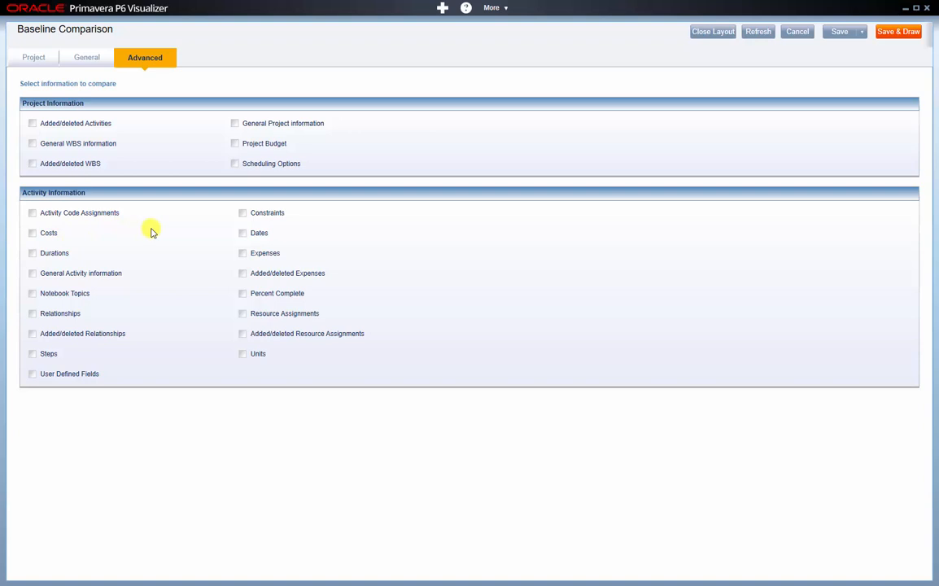
- Include only added/deleted activities in the comparison, and save and draw the report to review its activity list
click(71, 124)
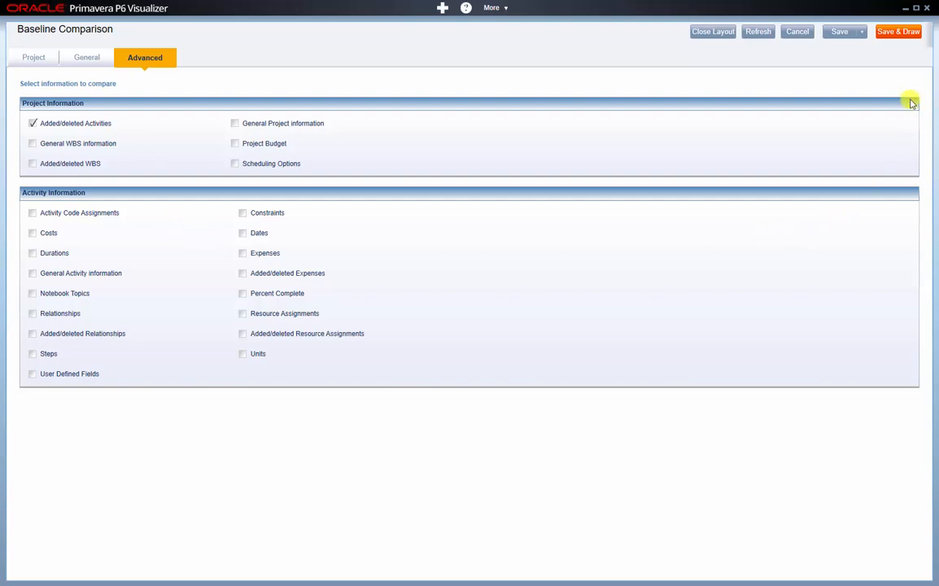
click(899, 34)
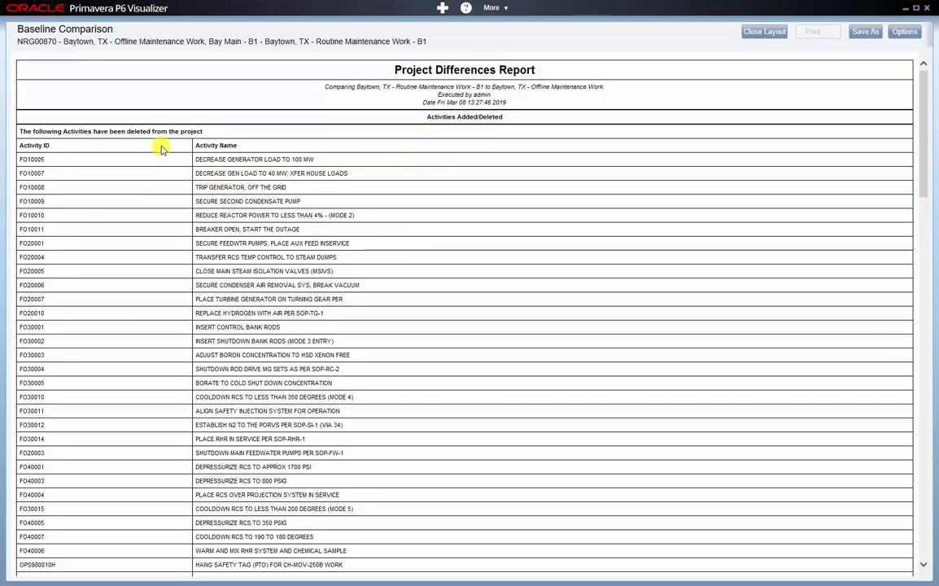
scroll(160, 148, down, 5)
scroll(160, 149, down, 15)
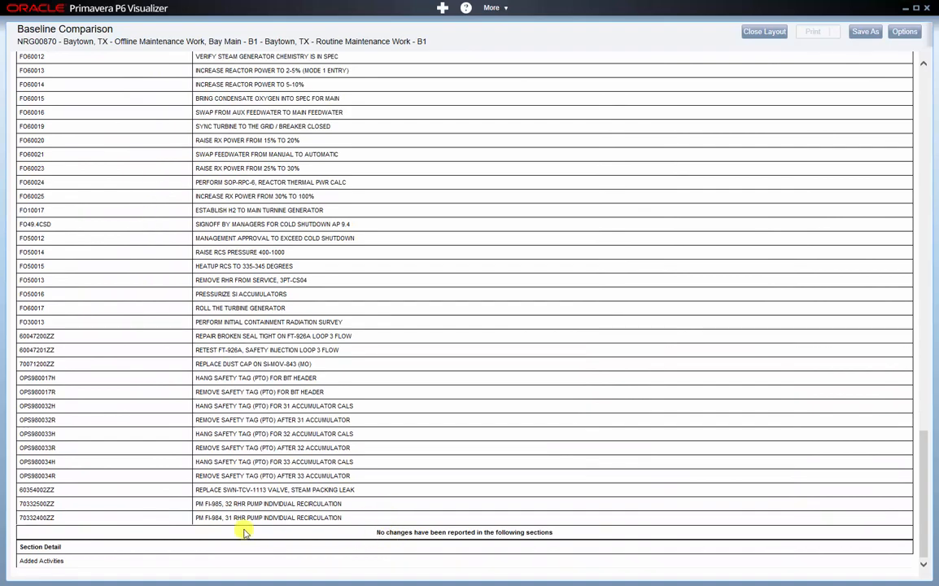
scroll(386, 265, up, 12)
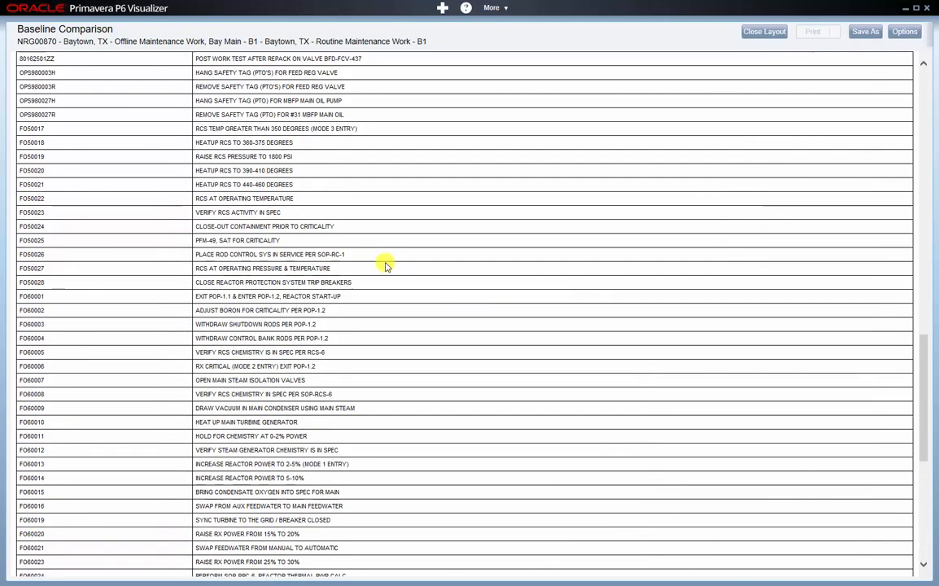
scroll(386, 265, up, 15)
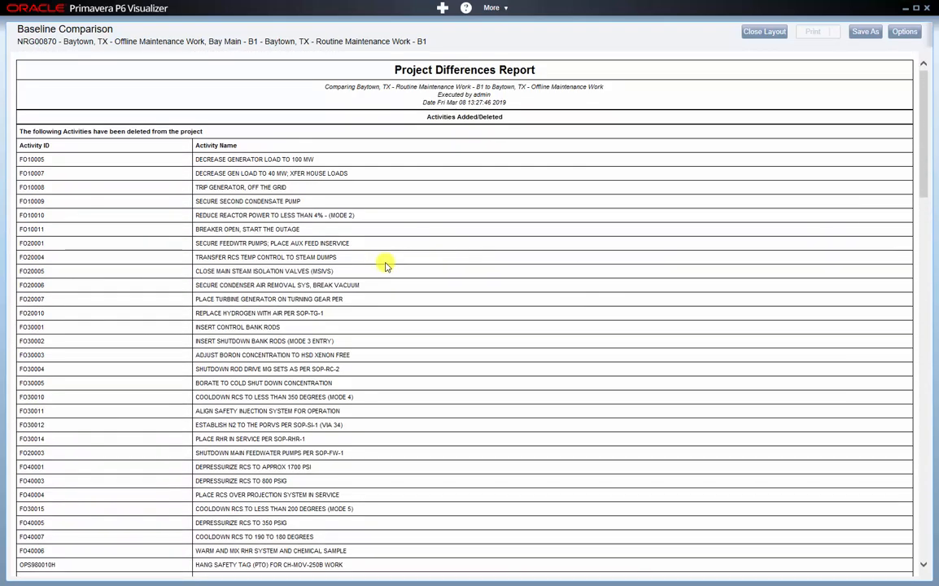
- Save a copy of the comparison layout as Baseline Comparison in the Global layout category
click(876, 33)
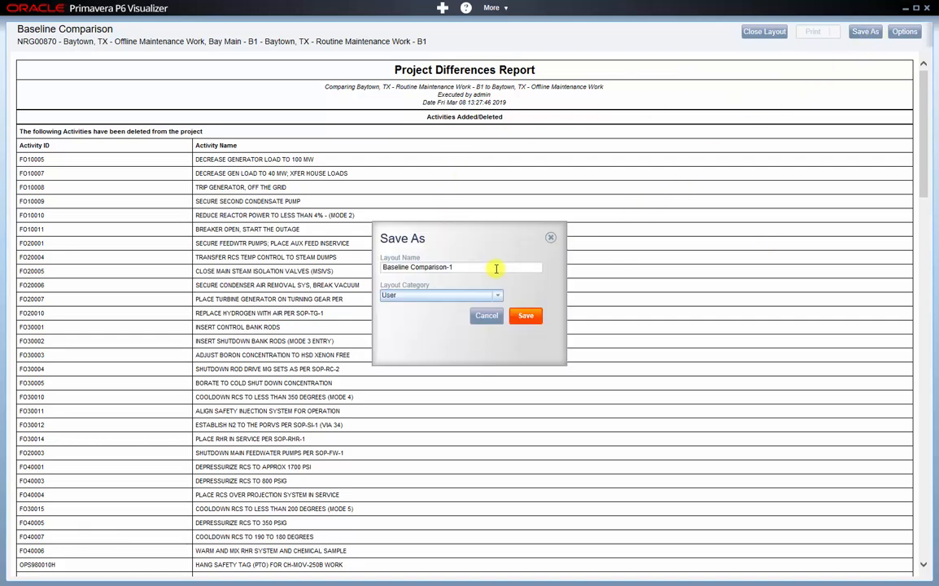
click(497, 298)
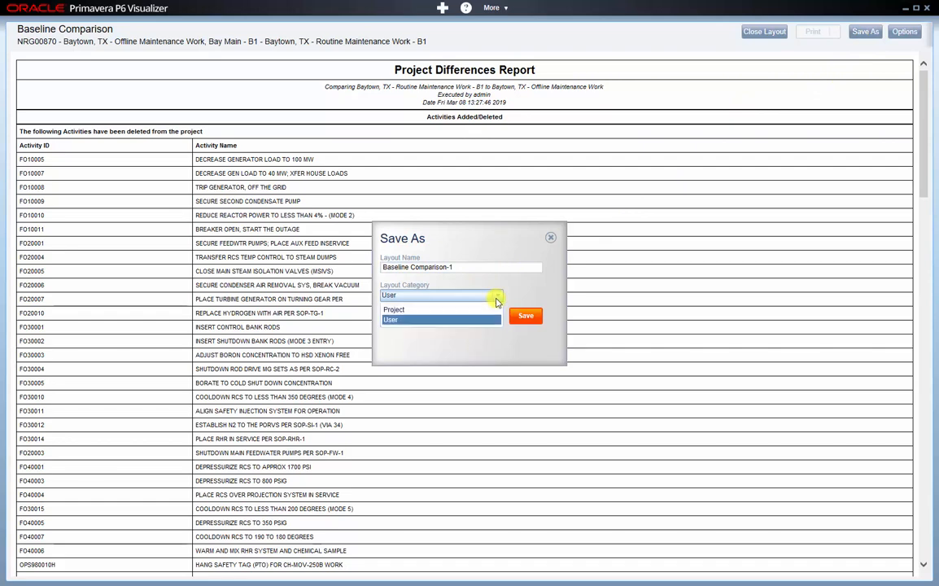
click(478, 310)
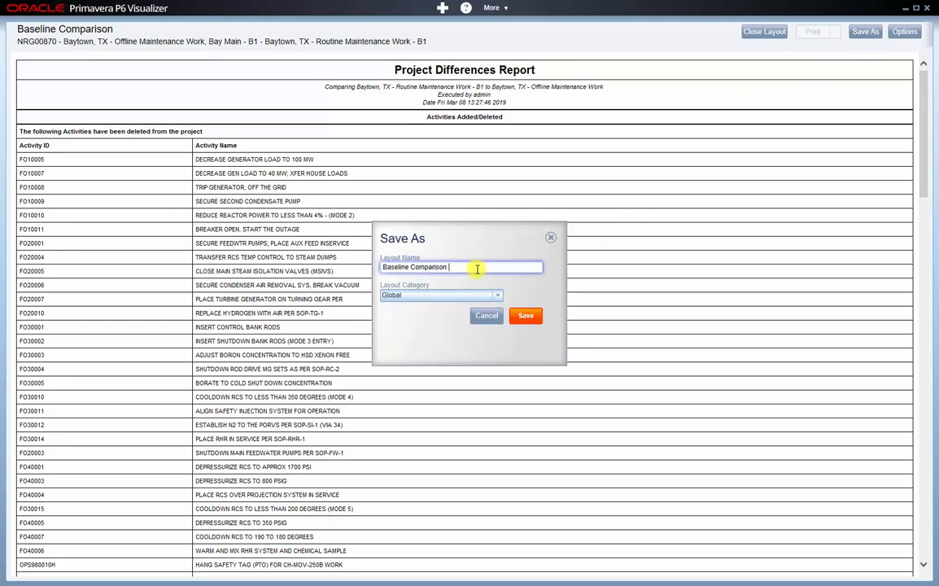
click(528, 320)
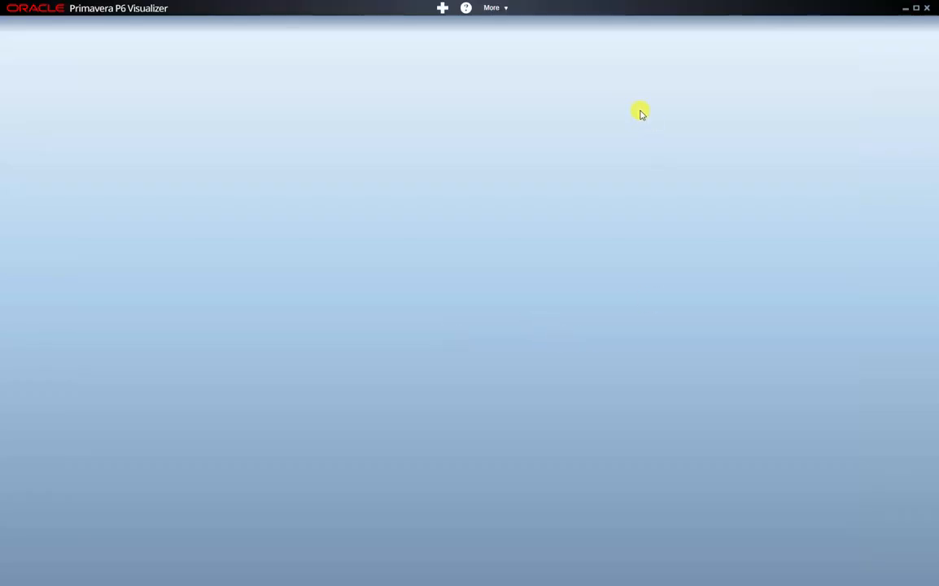
- Open the layout manager and expand the Global and User groups to review their saved layouts
click(497, 8)
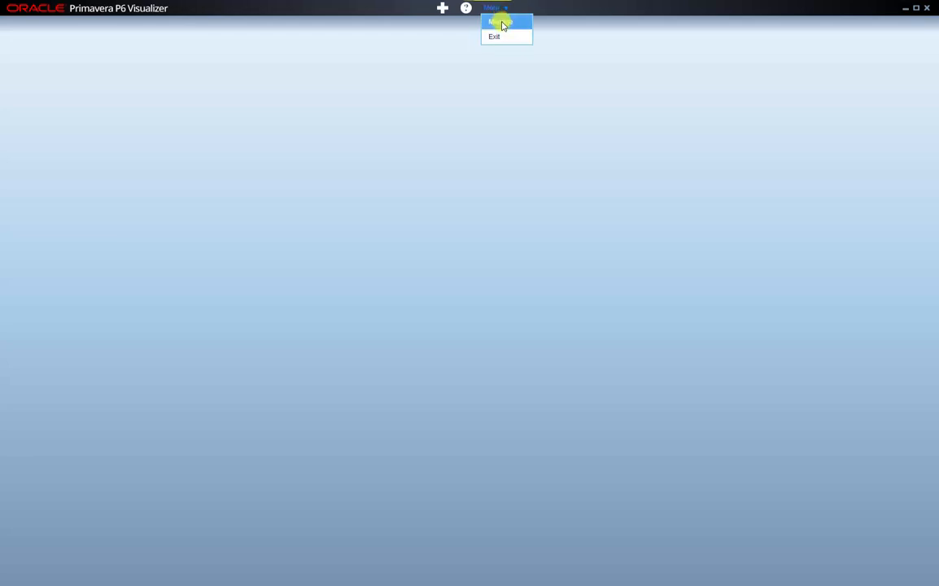
click(503, 22)
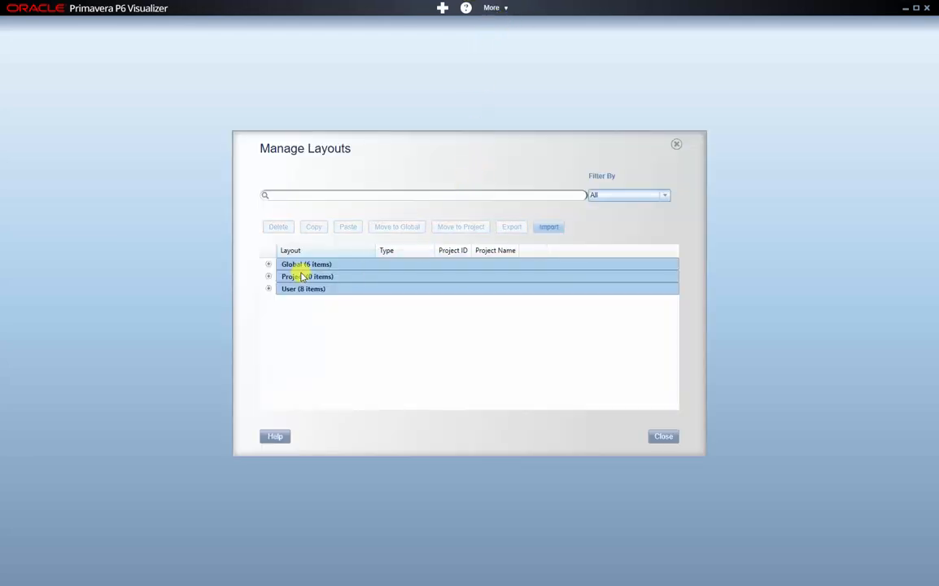
click(269, 264)
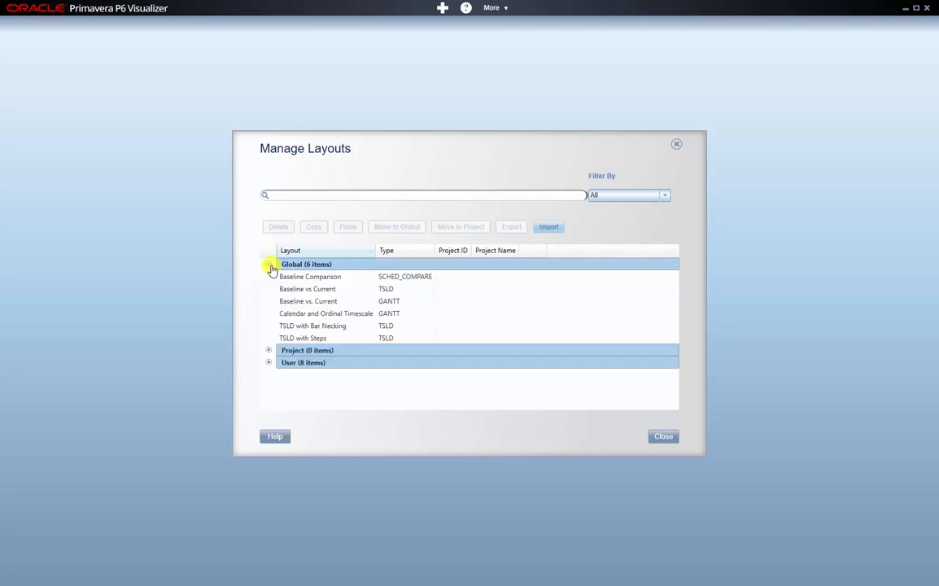
click(269, 363)
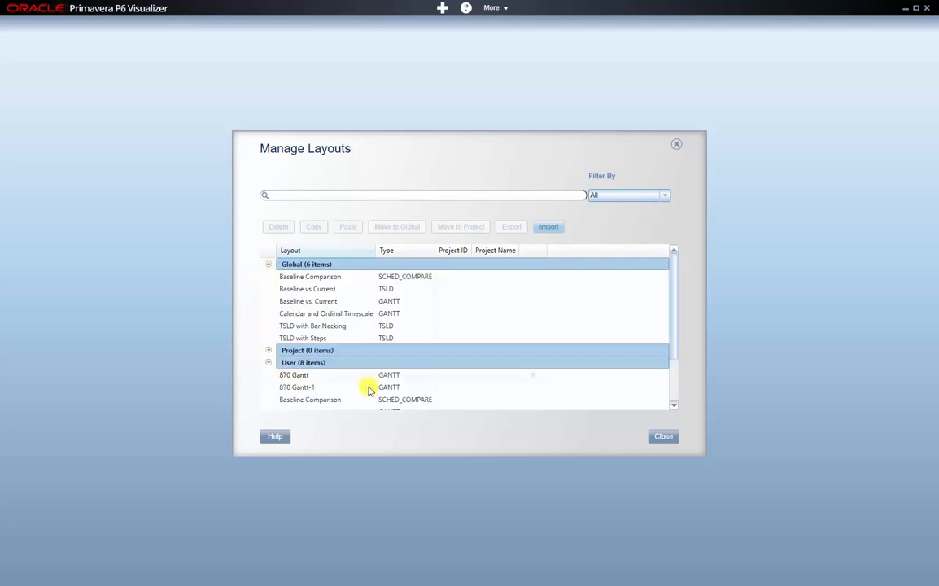
scroll(516, 335, down, 2)
scroll(516, 335, up, 2)
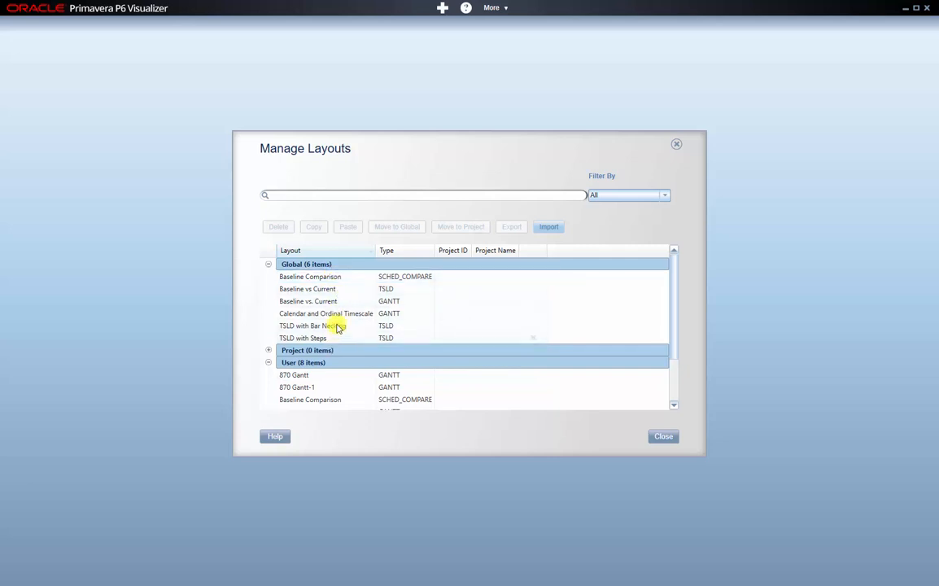
scroll(340, 313, down, 2)
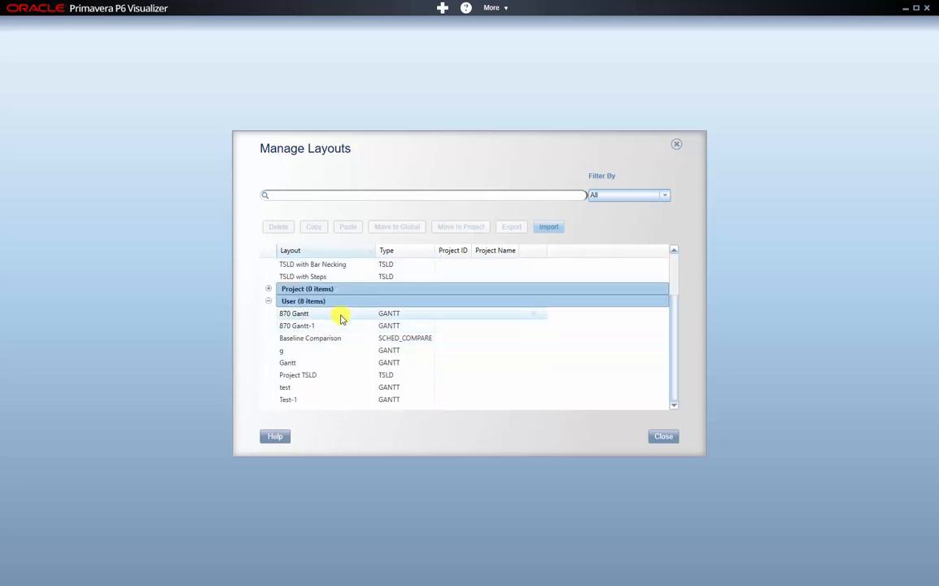
- Delete the user layouts 870 Gantt and 870 Gantt-1, confirming each deletion
click(342, 316)
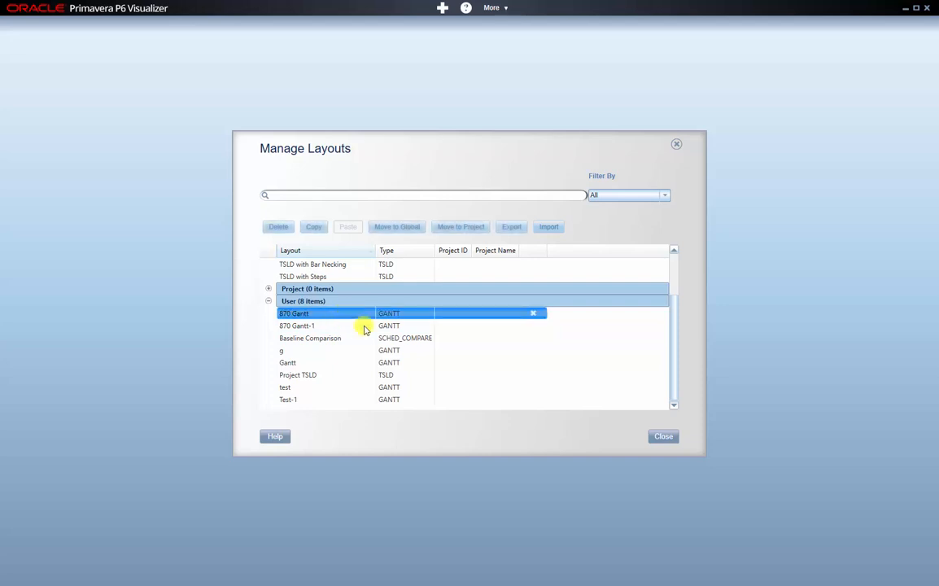
click(536, 315)
click(474, 331)
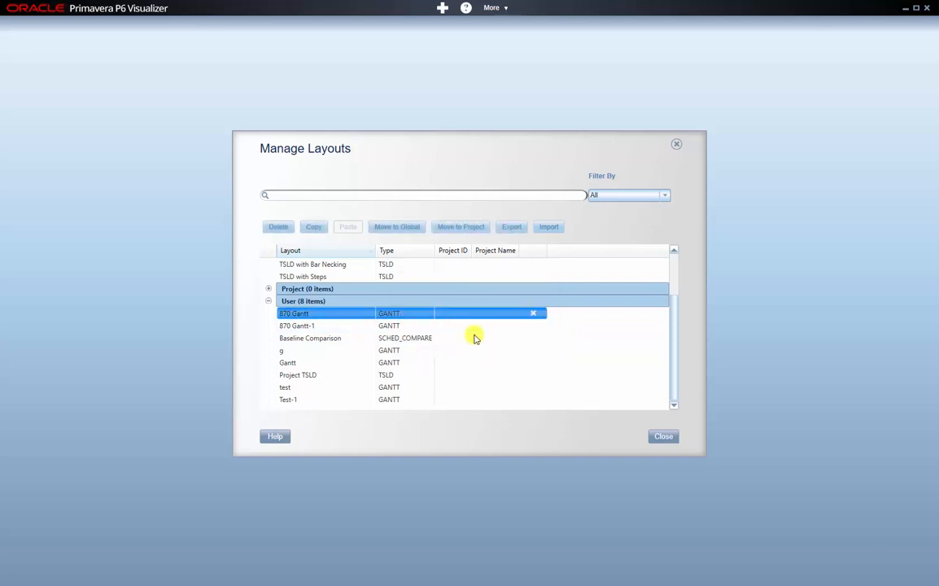
click(535, 325)
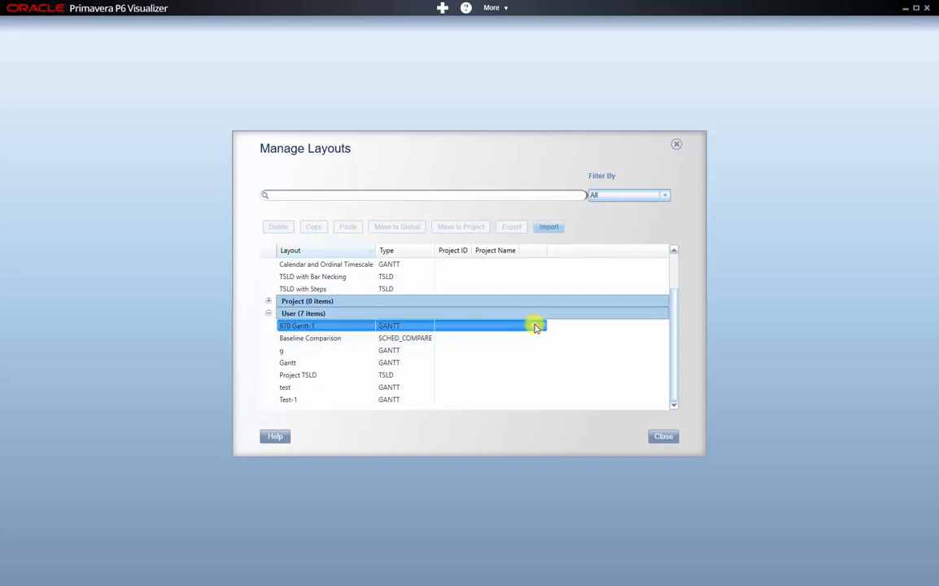
click(536, 327)
click(479, 333)
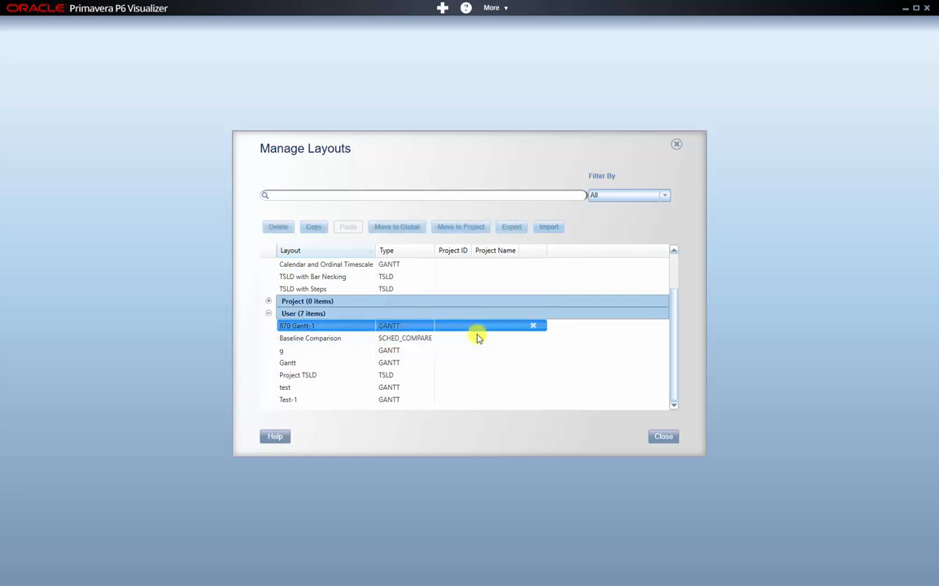
- Move the Gantt layout from the User category to Global
click(310, 362)
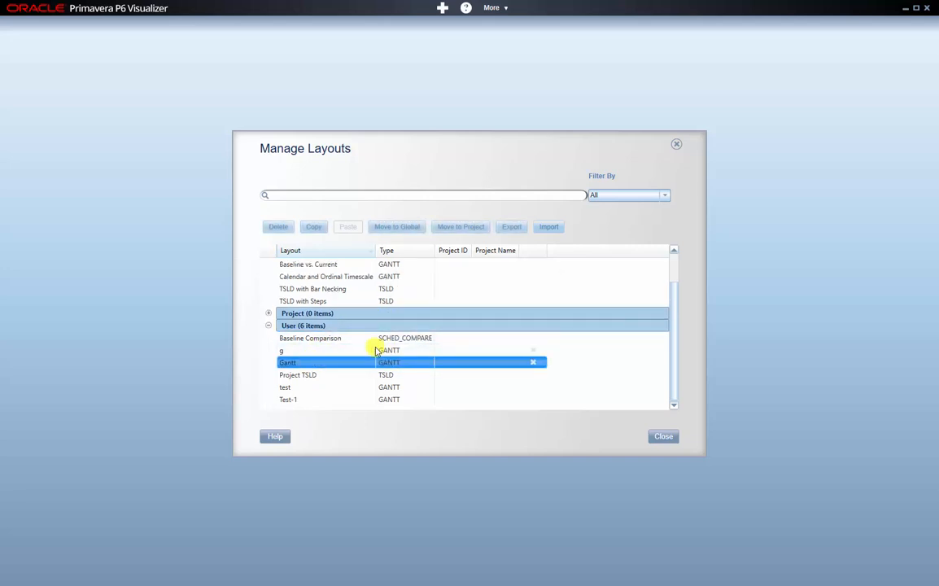
click(399, 229)
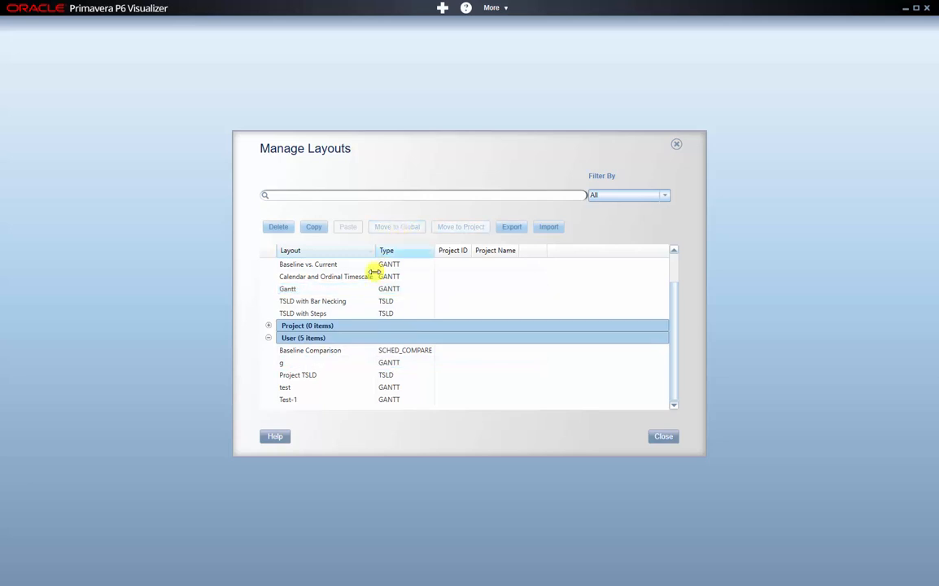
click(354, 293)
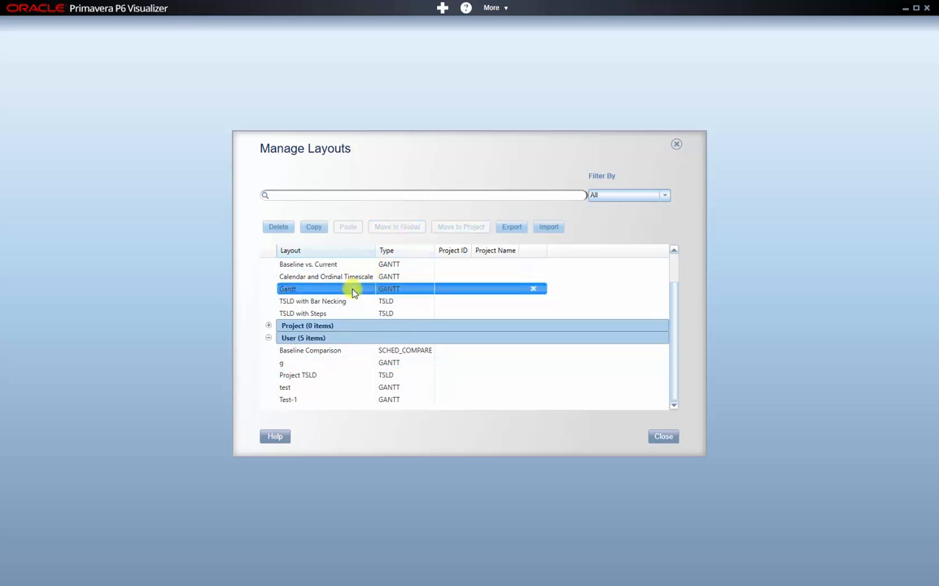
click(517, 228)
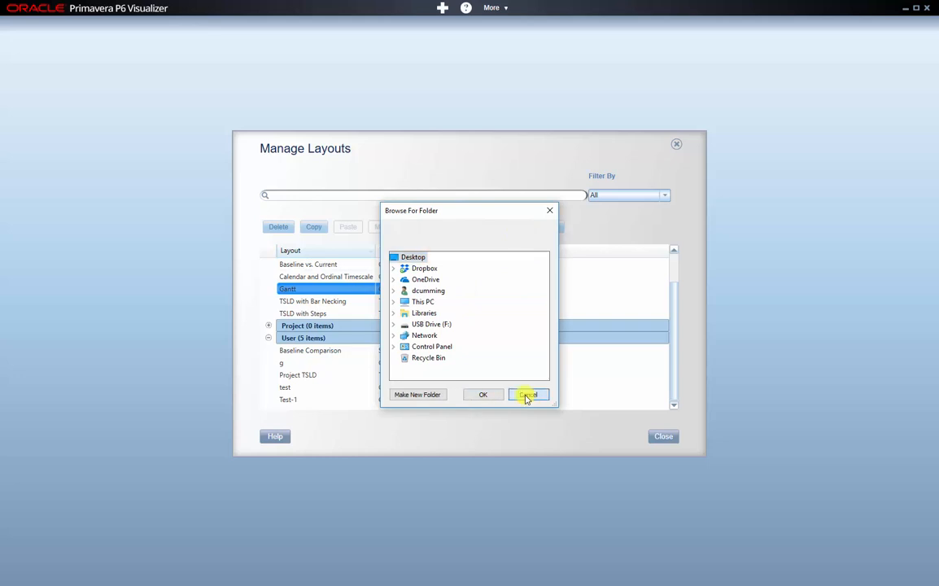
click(527, 395)
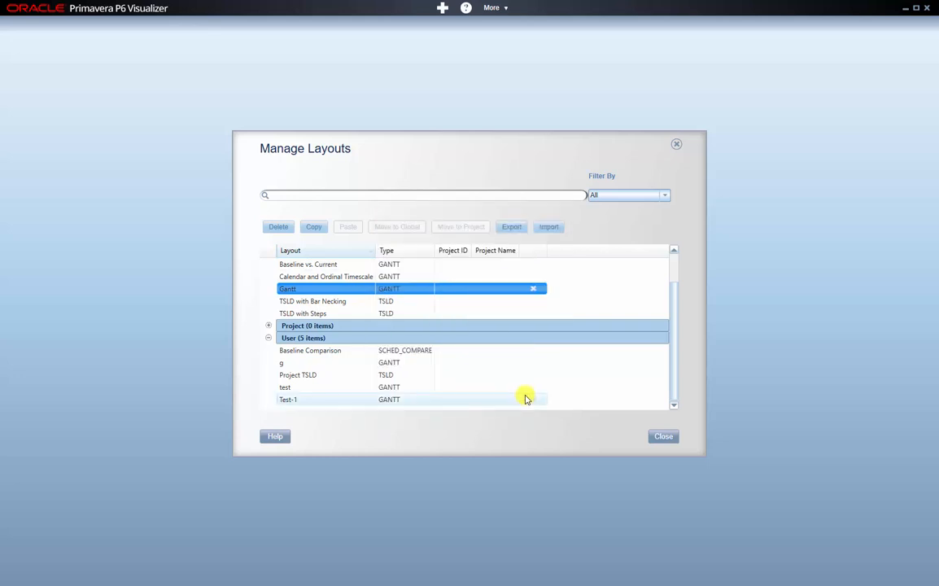